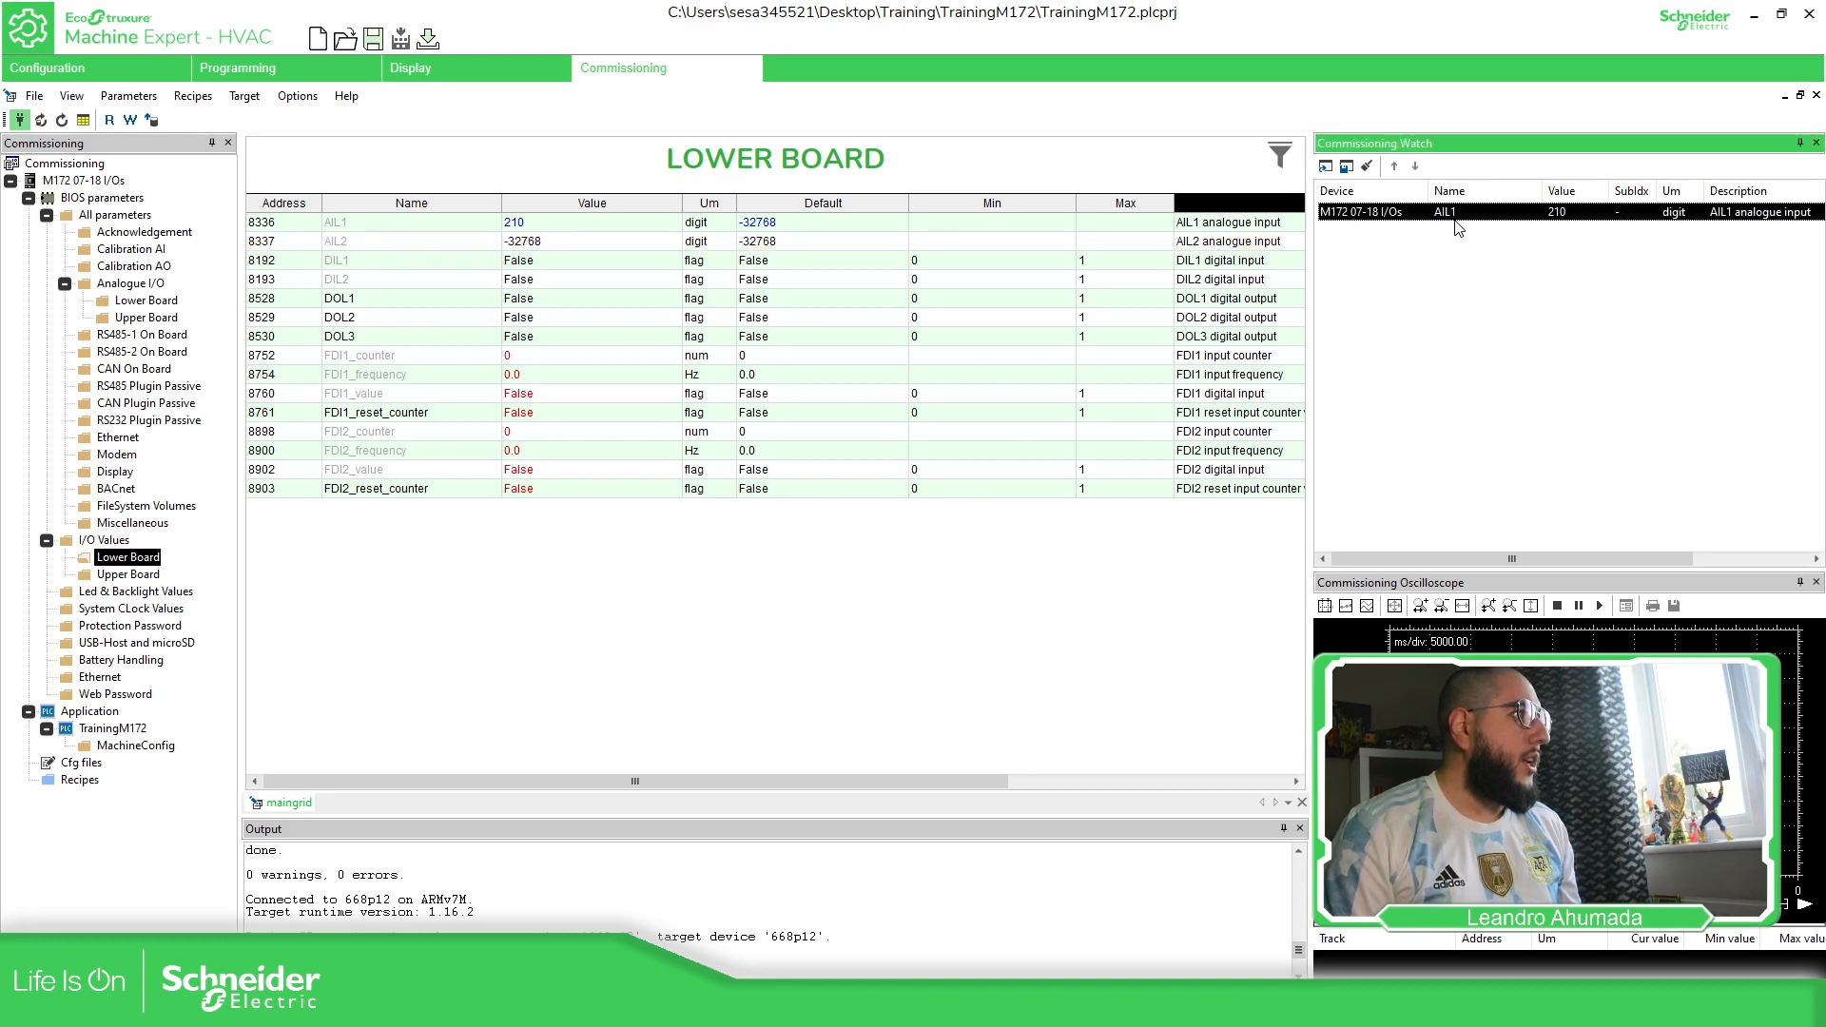
Step: Add the AOL2 analogue output from the Upper Board I/O values to the commissioning watch and widen the watch area
left_click(124, 574)
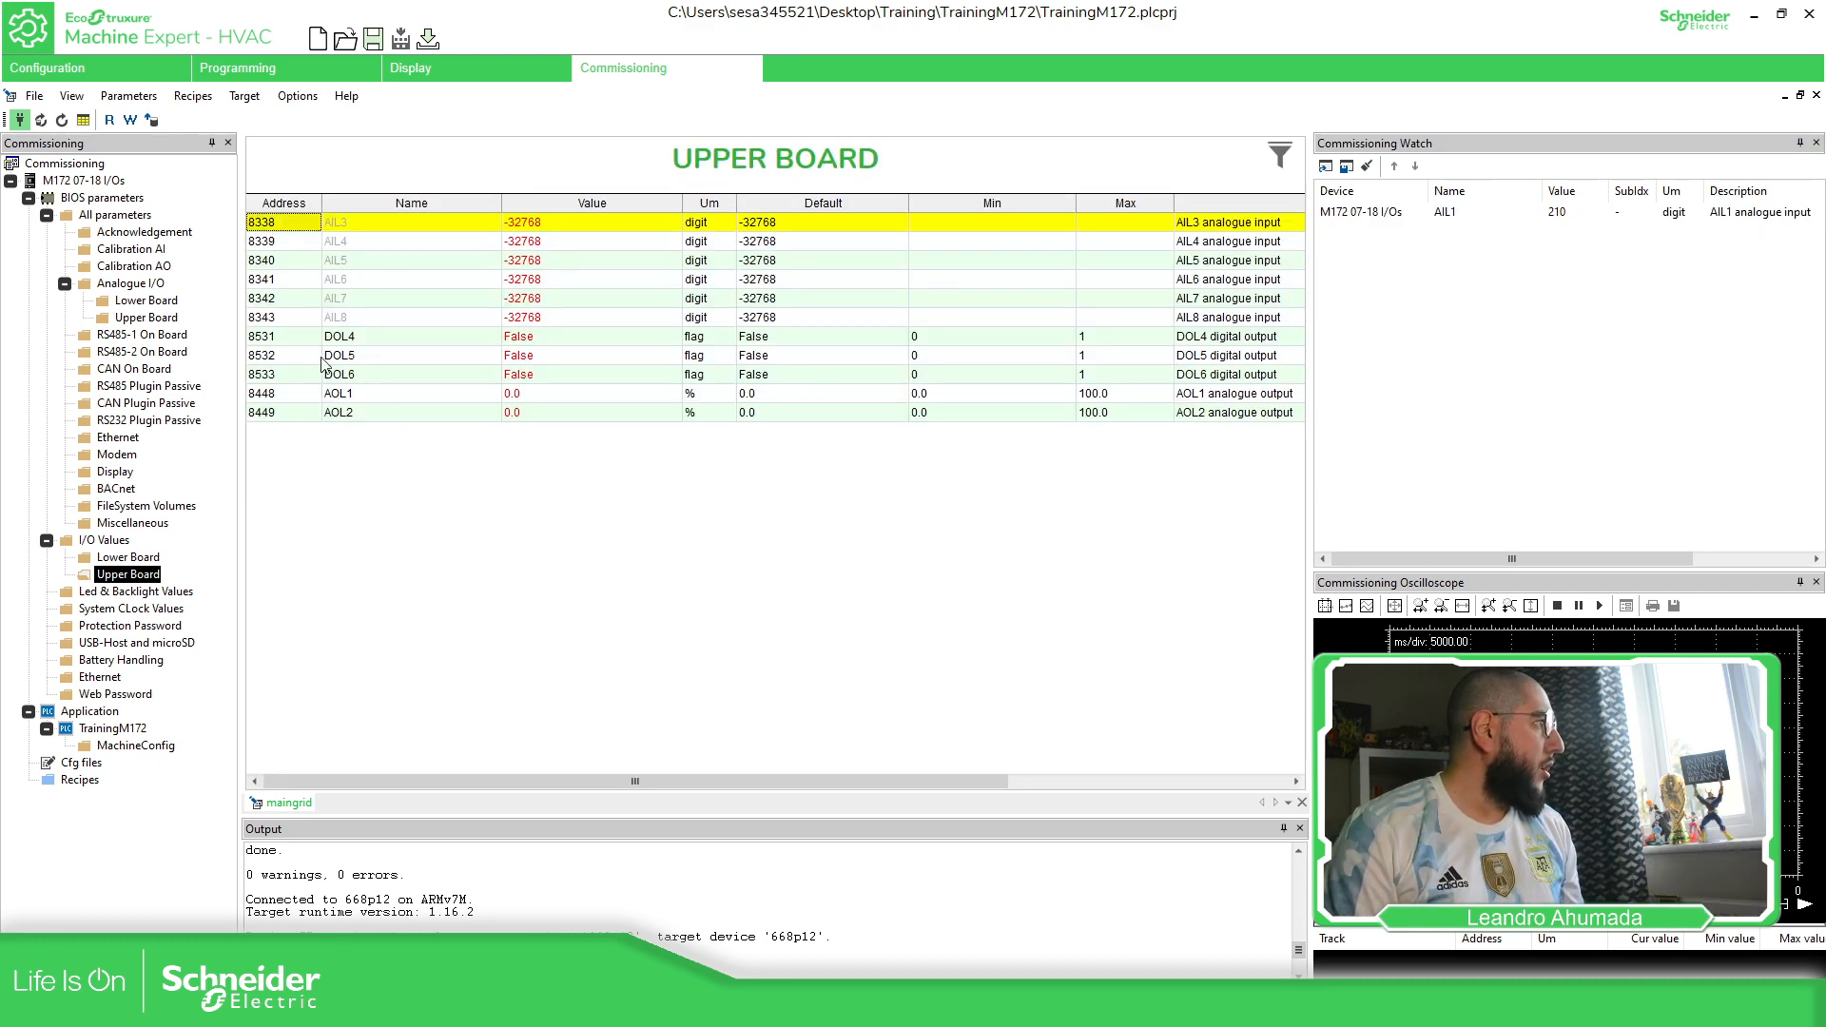
left_click(302, 395)
left_click_drag(302, 415, 1567, 257)
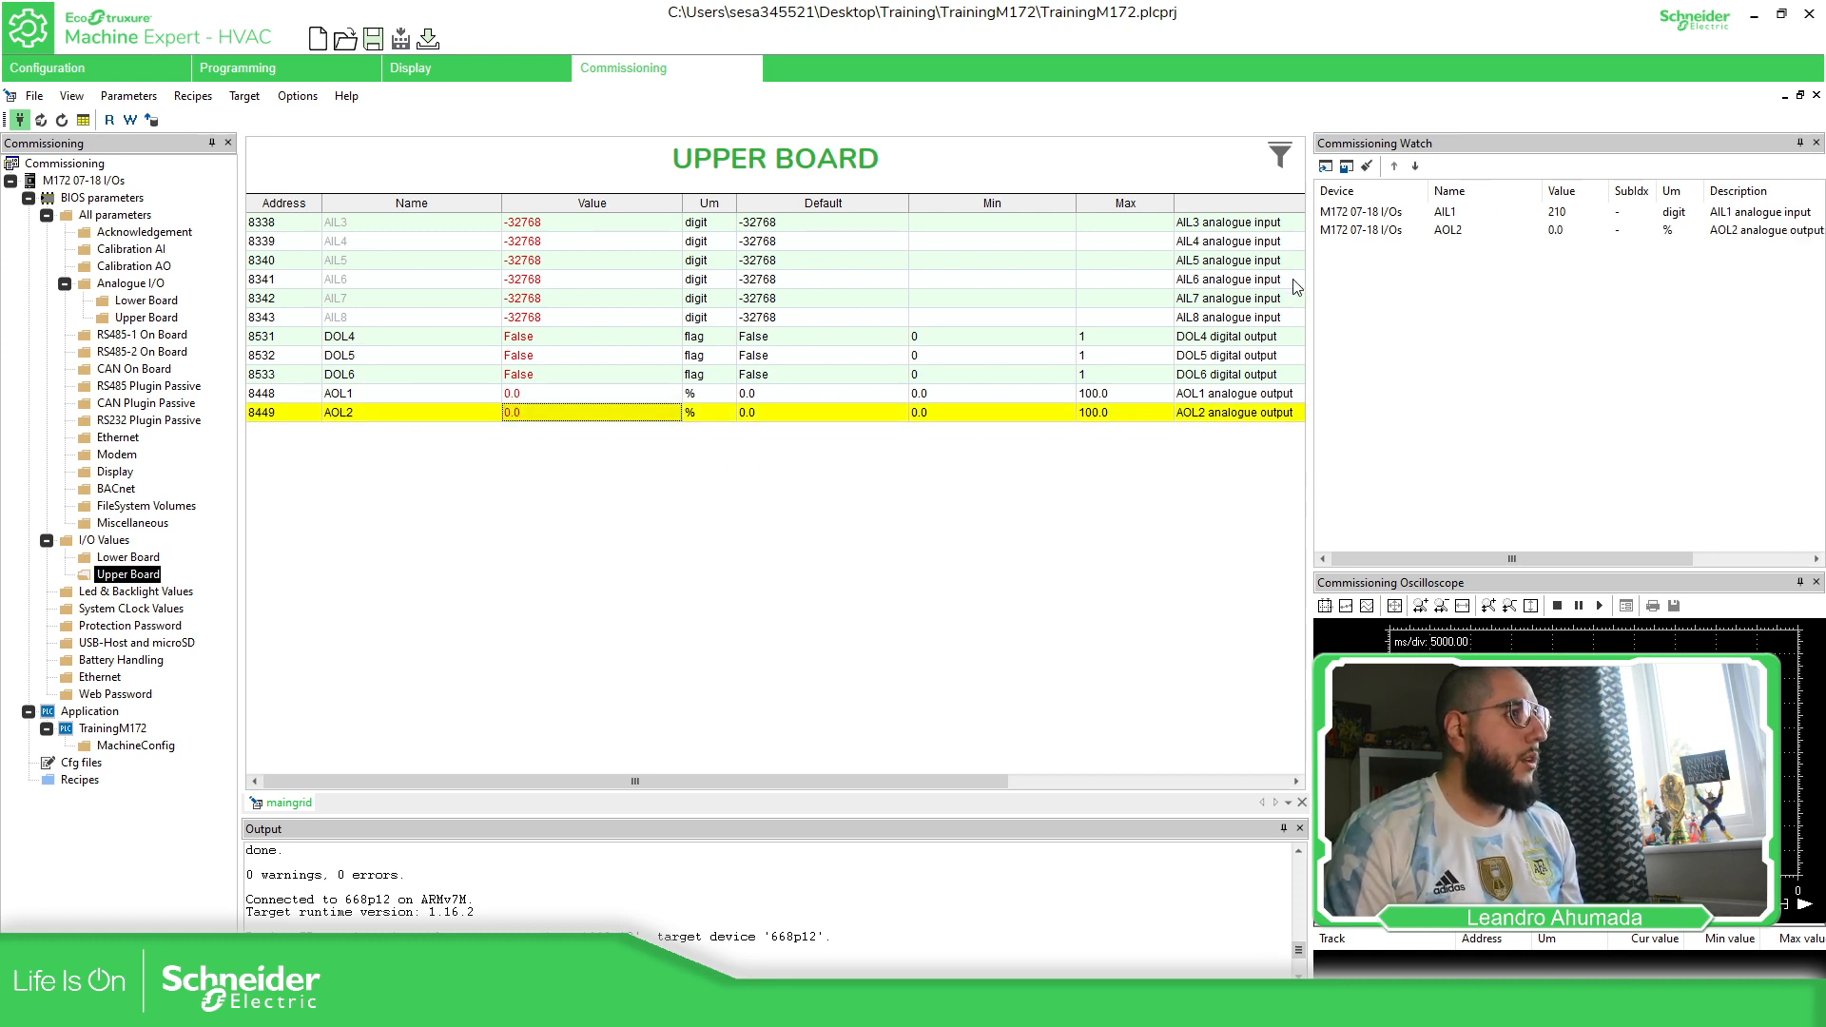
left_click_drag(1312, 276, 1234, 276)
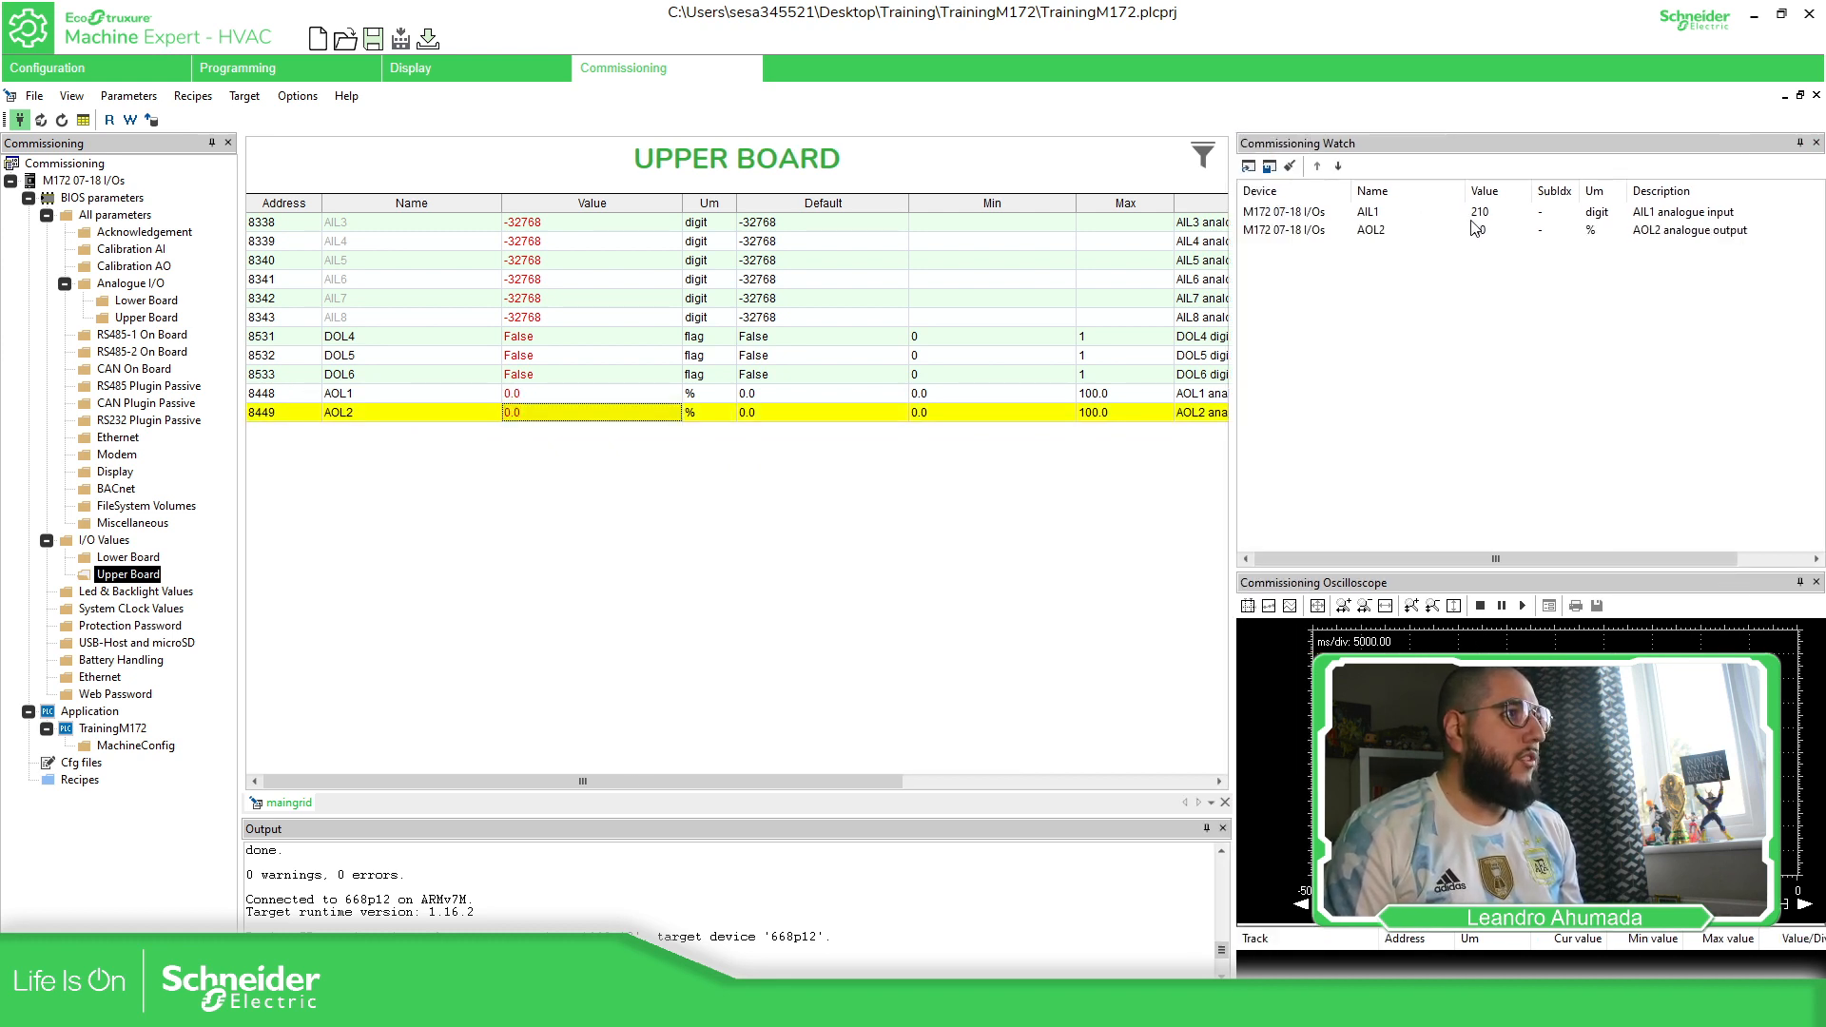
Step: Remove the AIL1 analogue input from the commissioning watch
left_click(1491, 234)
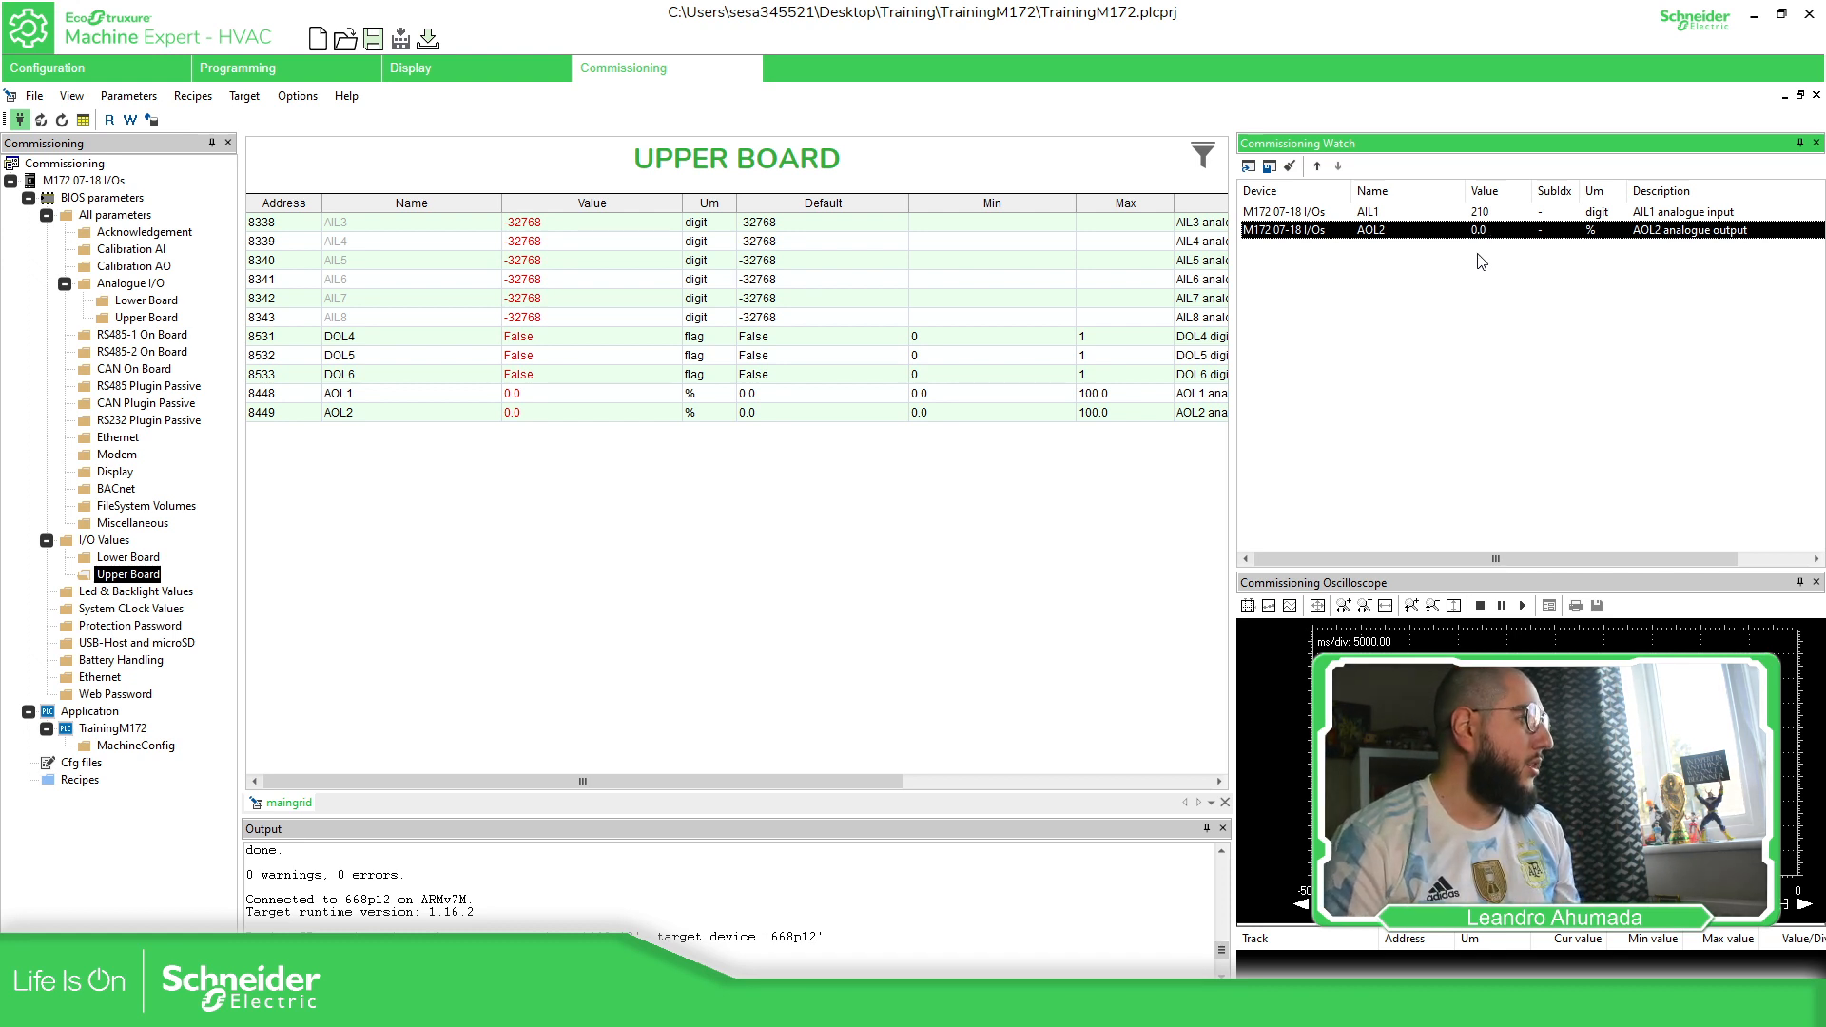
left_click(1493, 288)
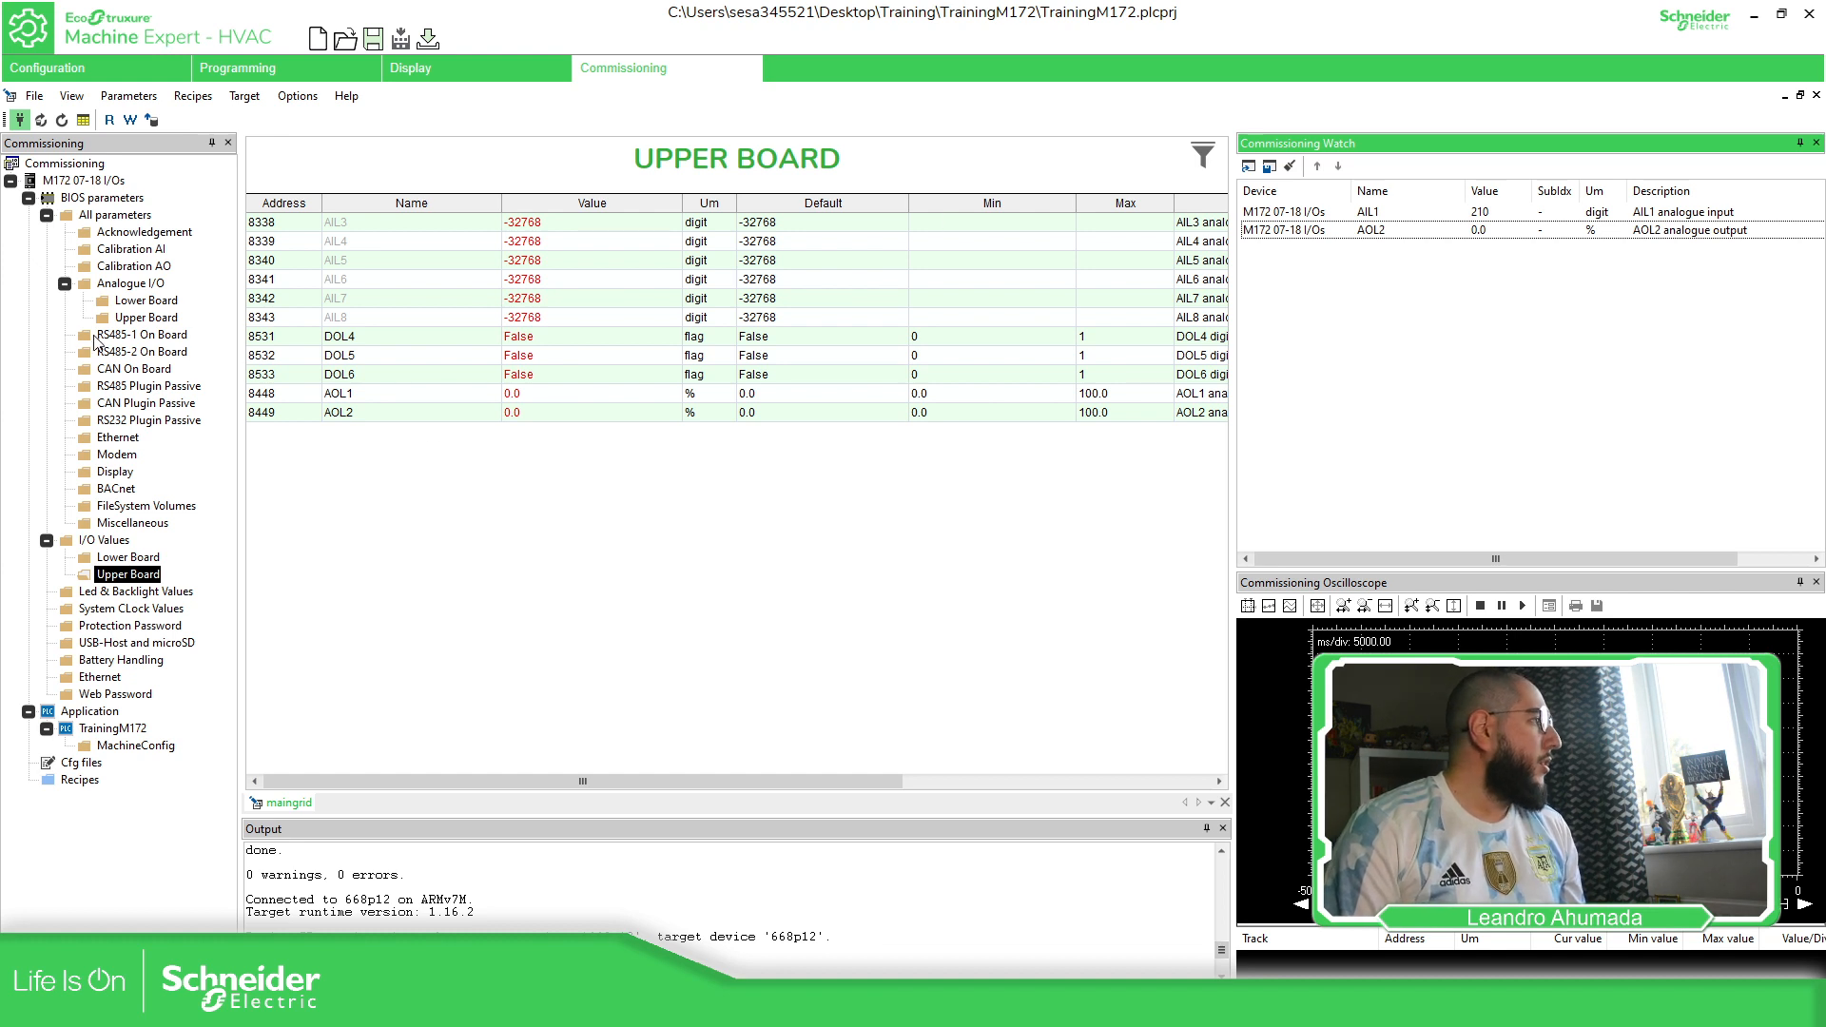
left_click(1334, 217)
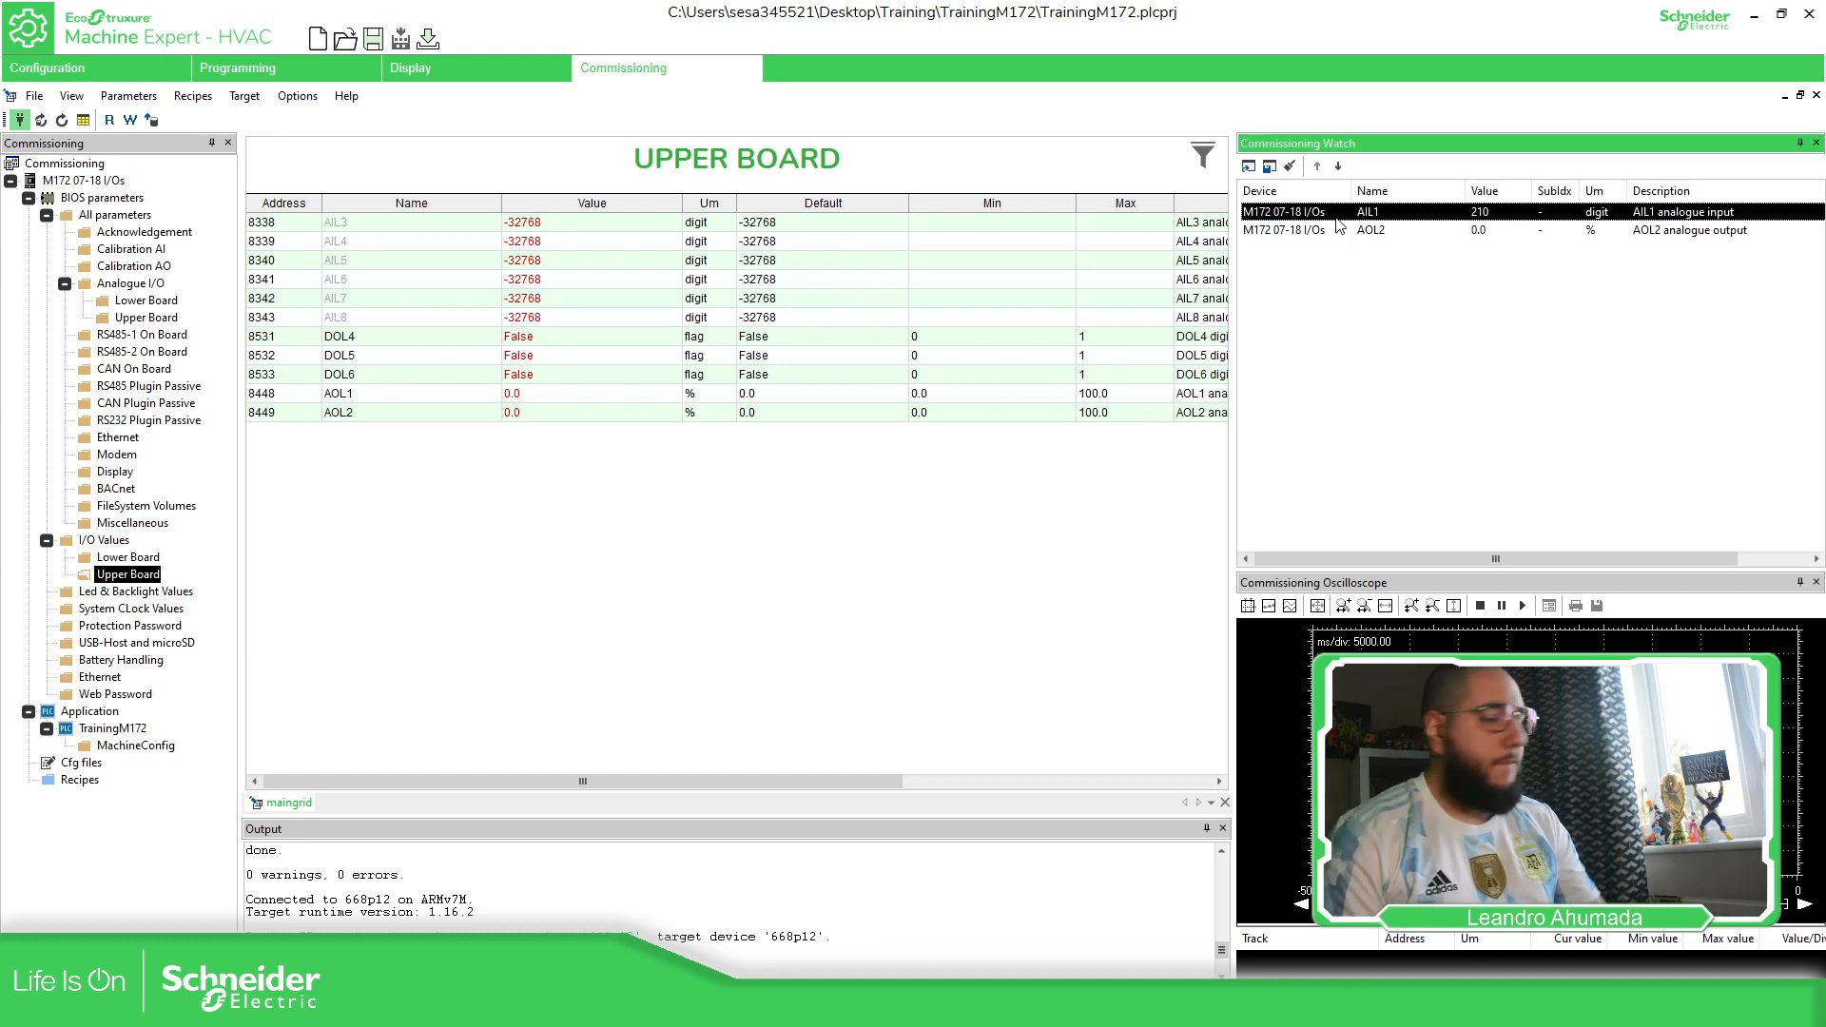
key("Delete")
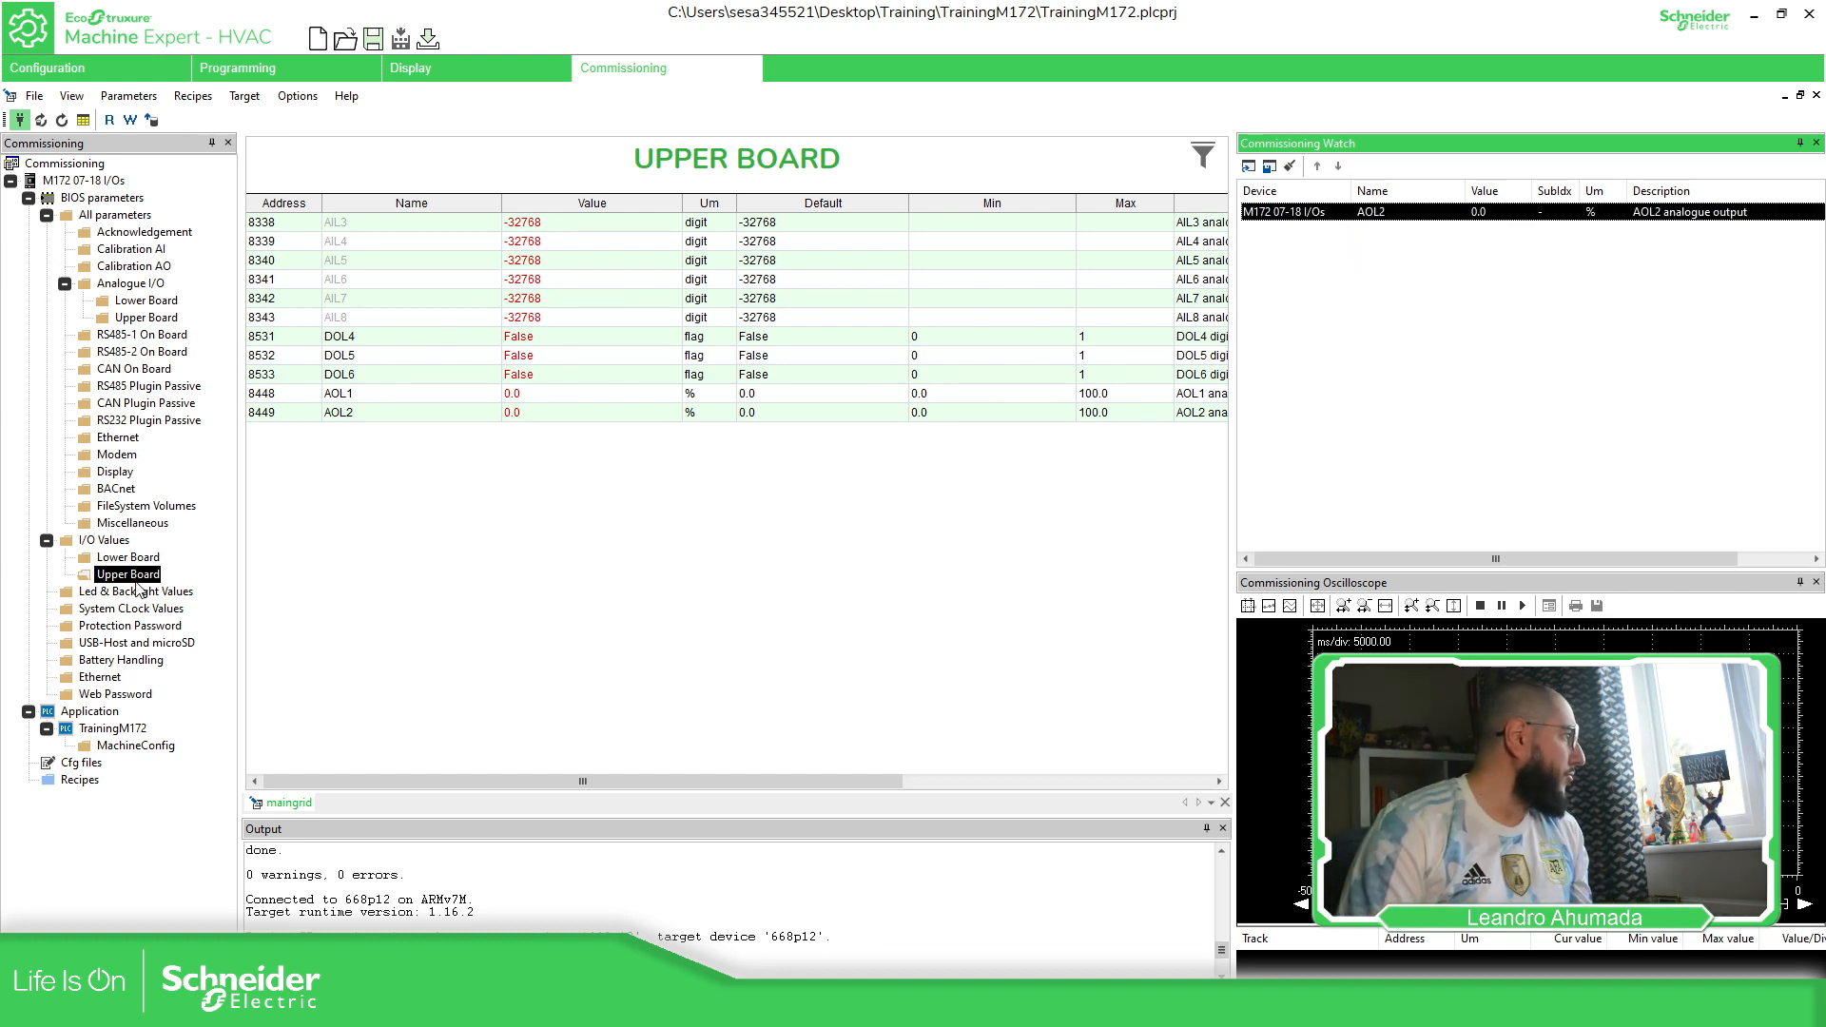
Step: Add the AIL8 analogue input from the Upper Board I/O values to the commissioning watch
left_click(134, 559)
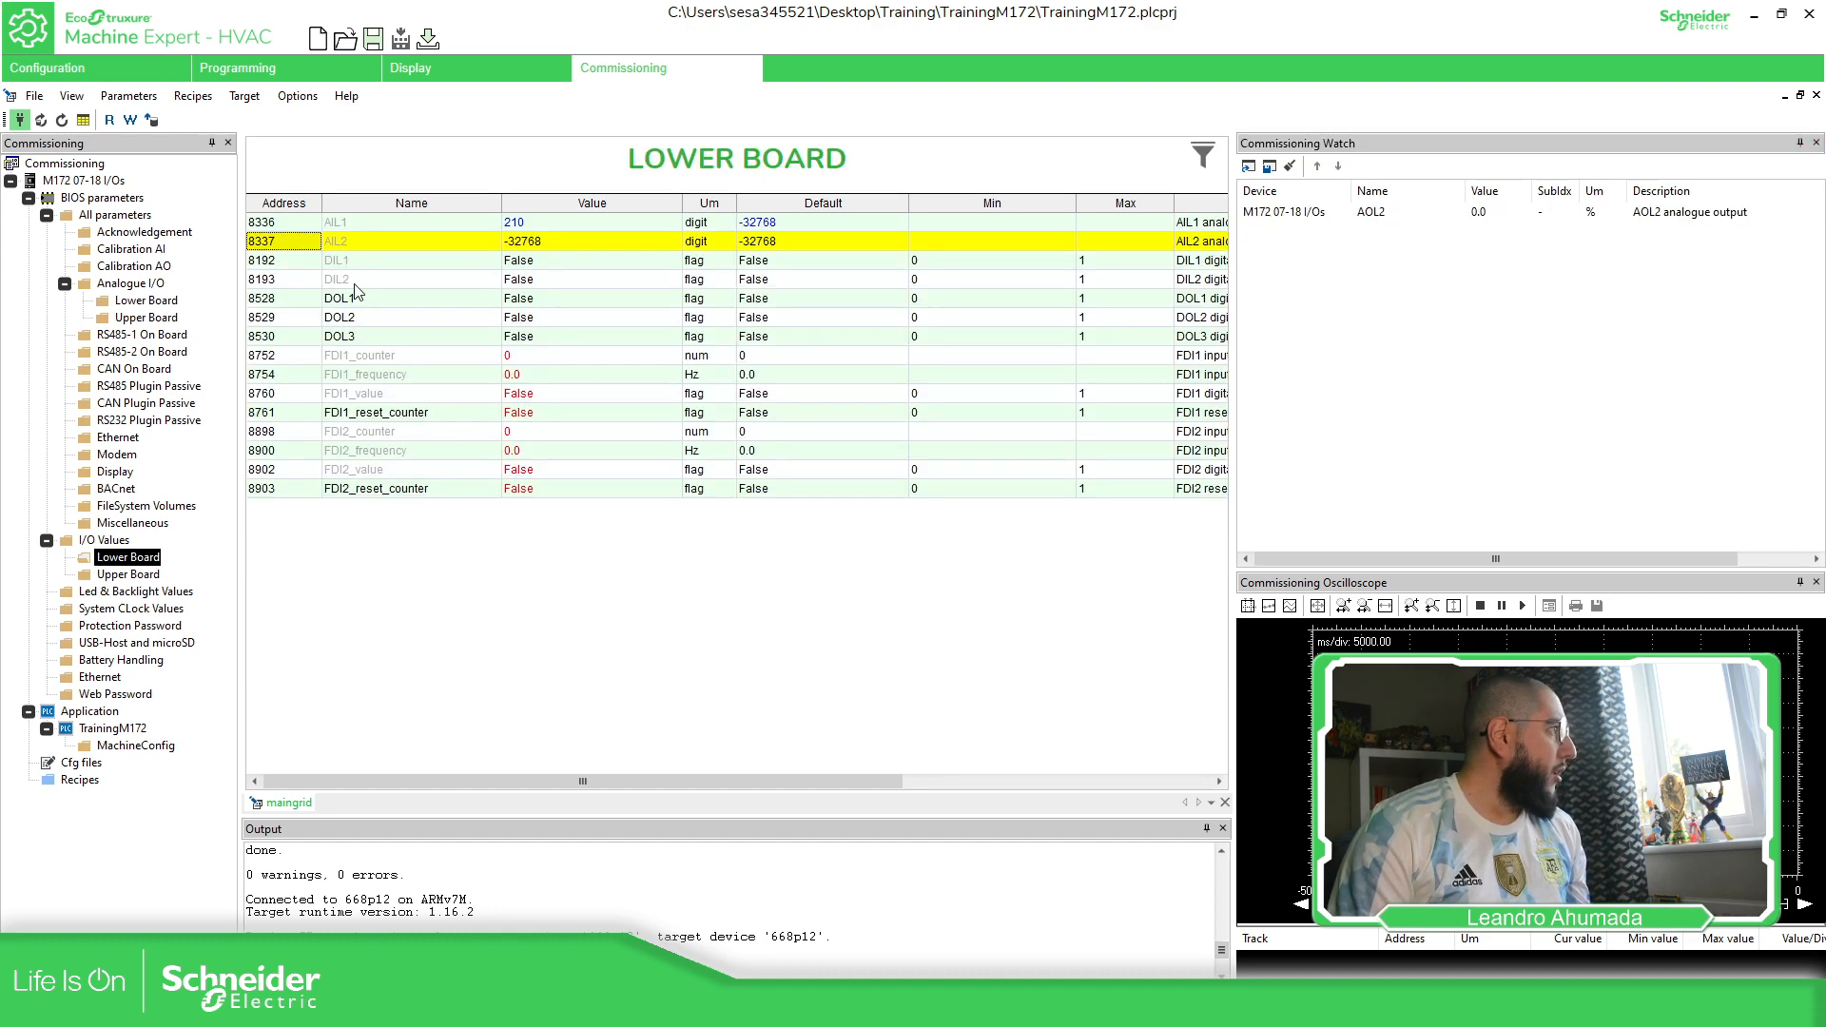
left_click(139, 574)
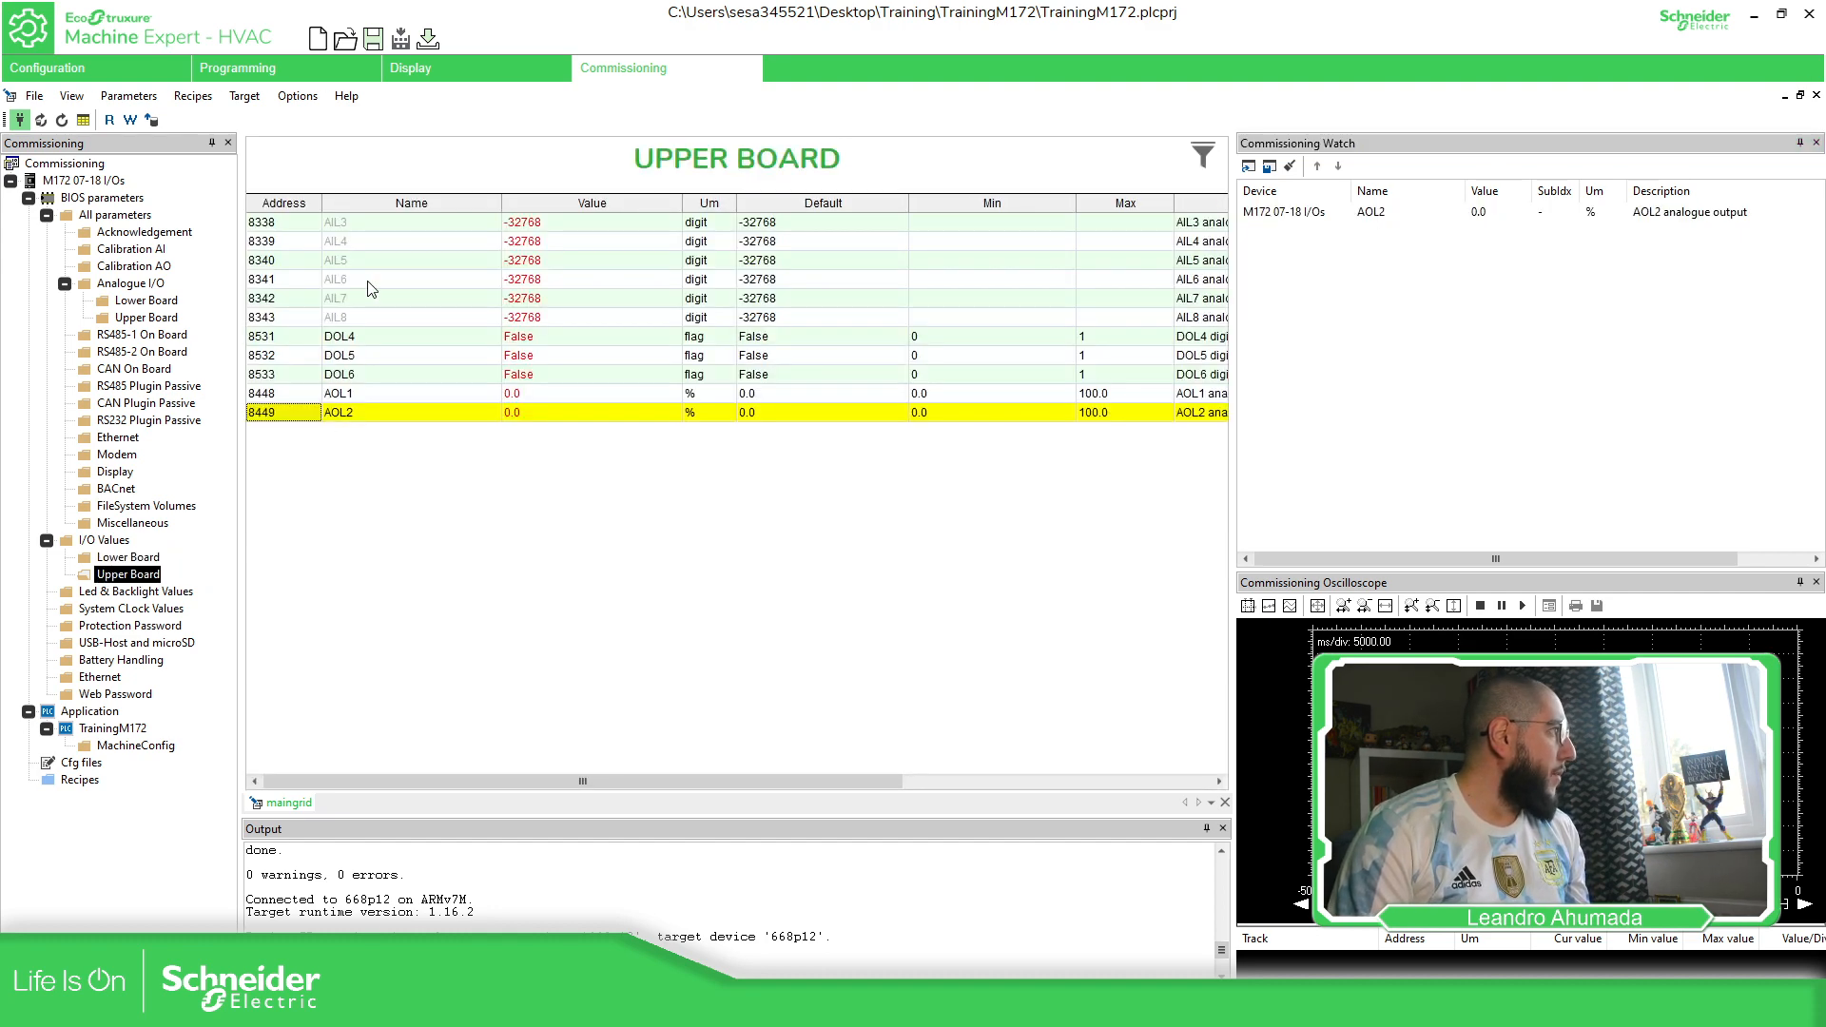
left_click(319, 321)
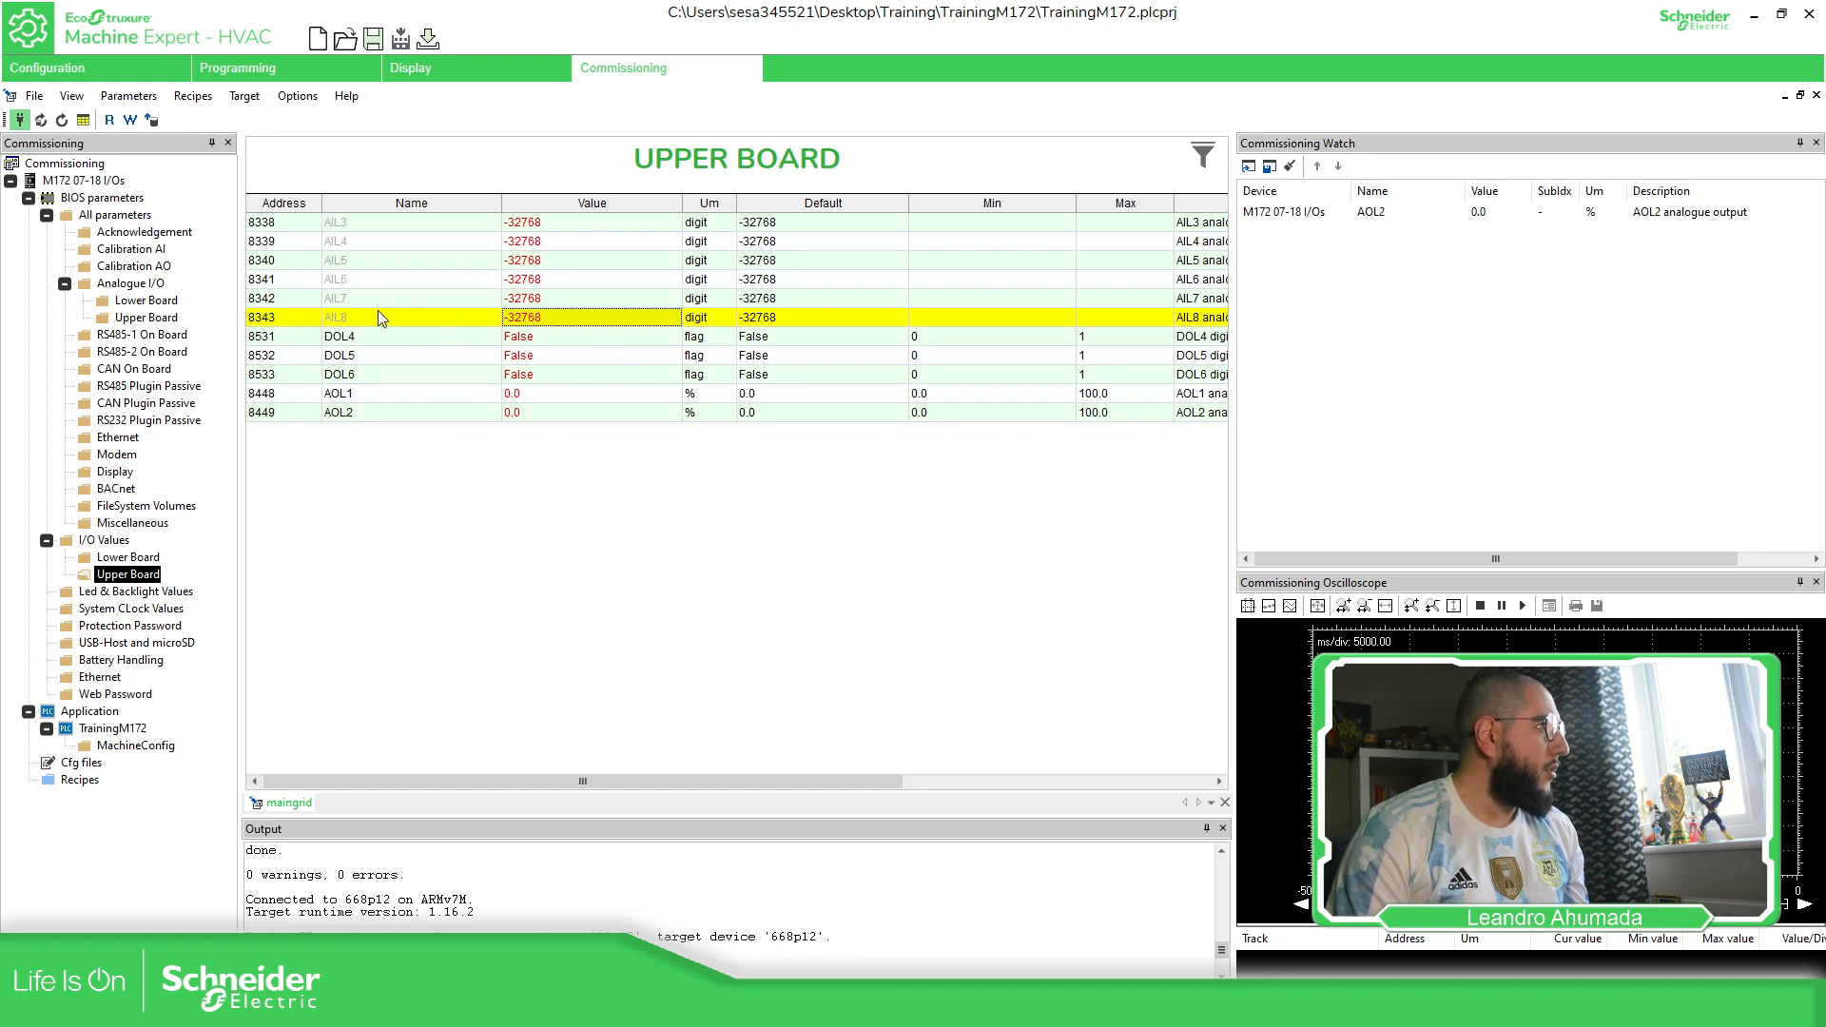
left_click_drag(398, 323, 1528, 277)
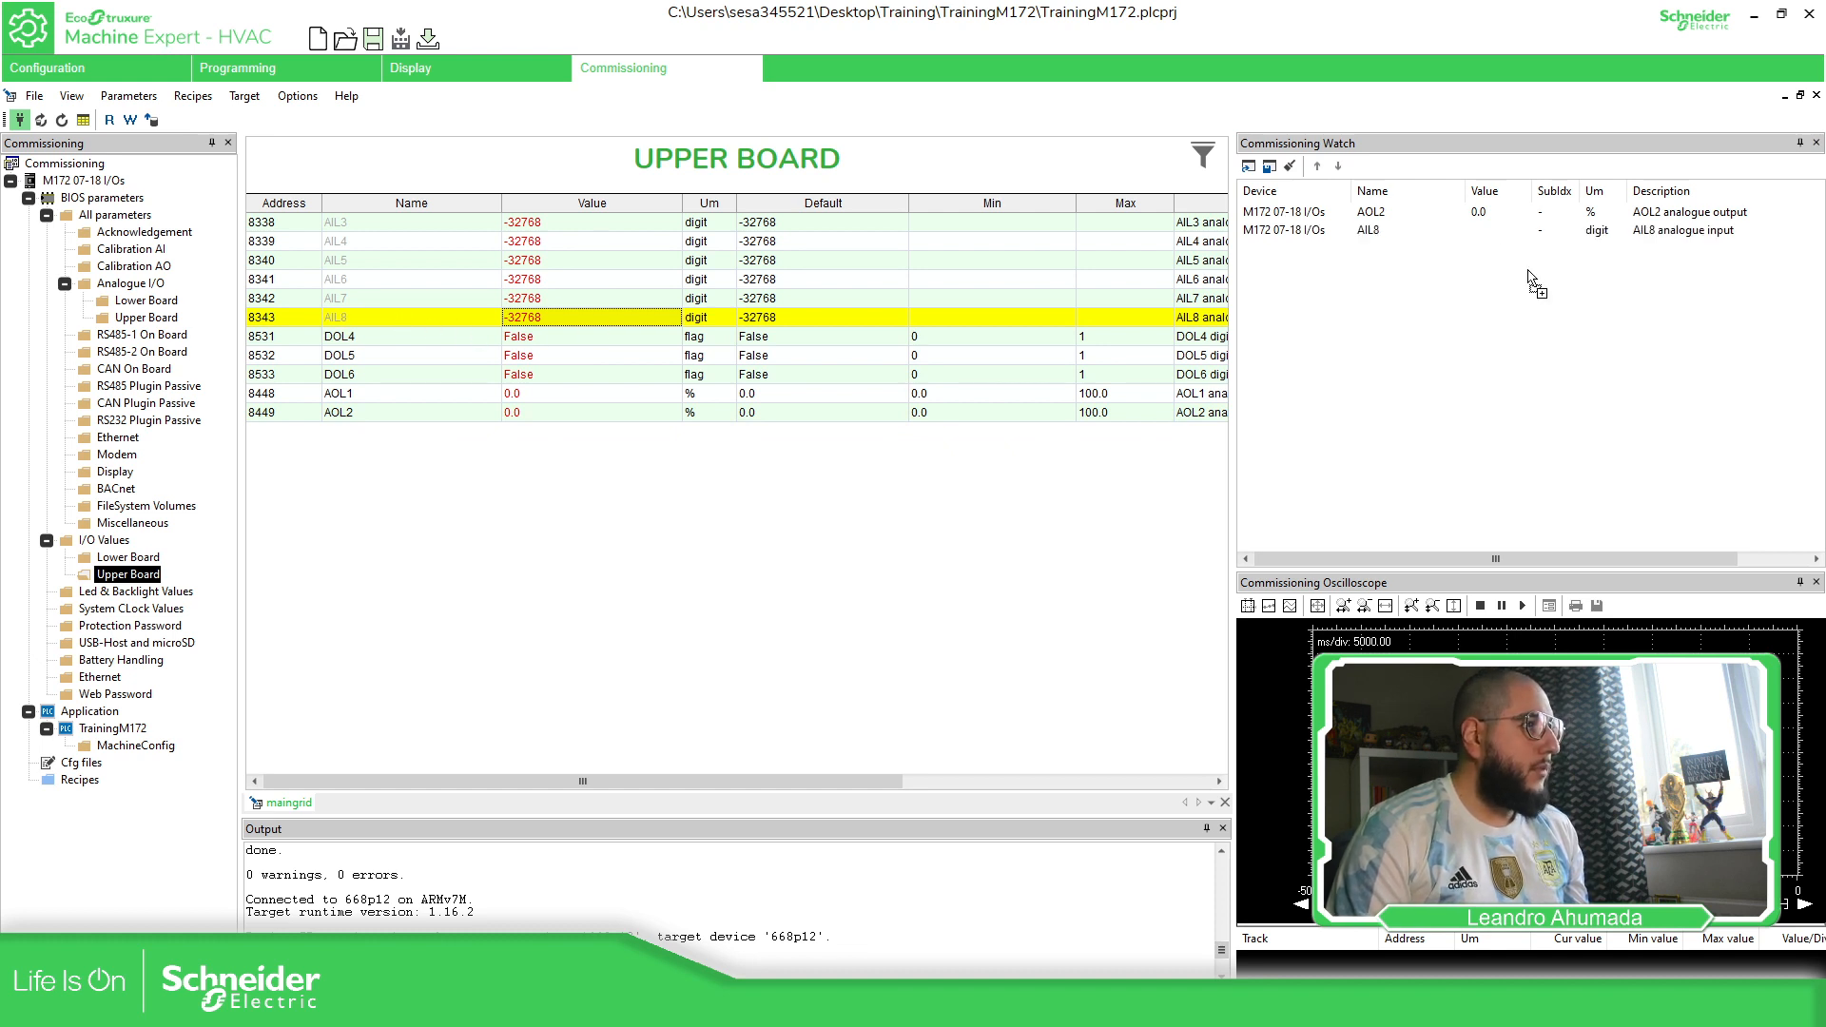
Step: Open the Upper Board analogue I/O parameters and read the Cfg_AO2 value from the controller
left_click(153, 253)
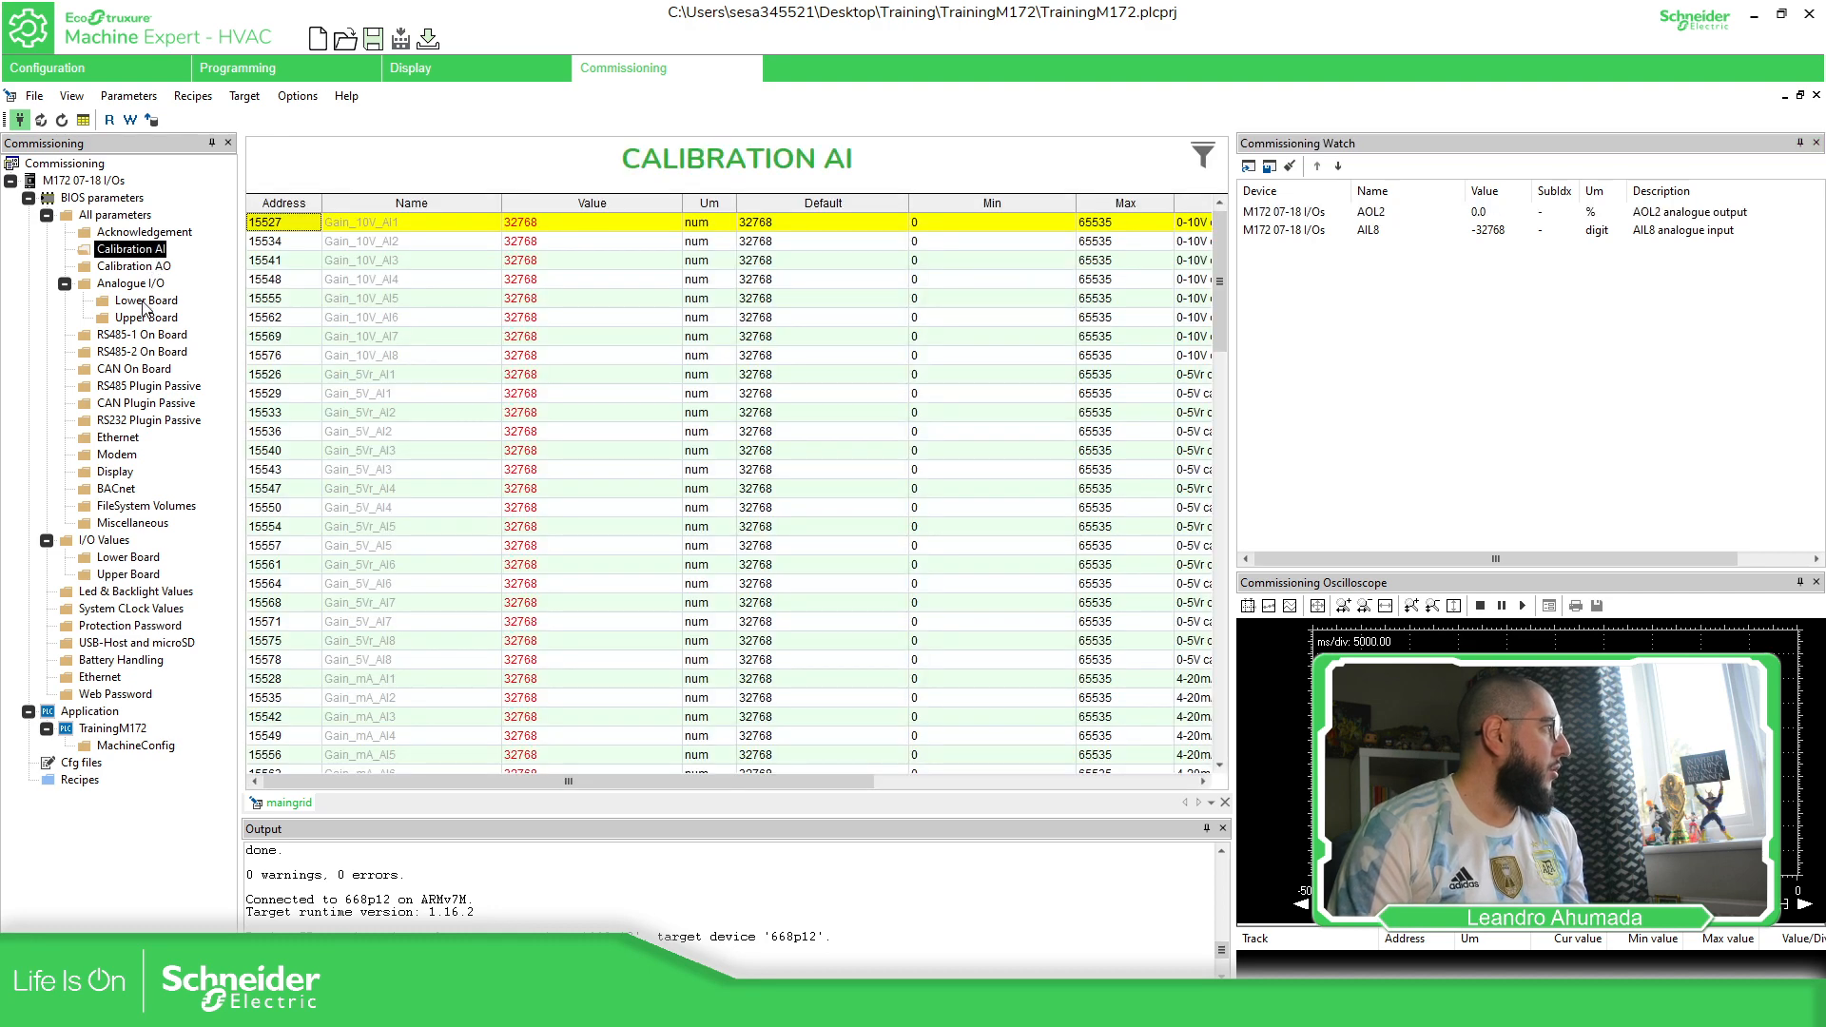
left_click(148, 300)
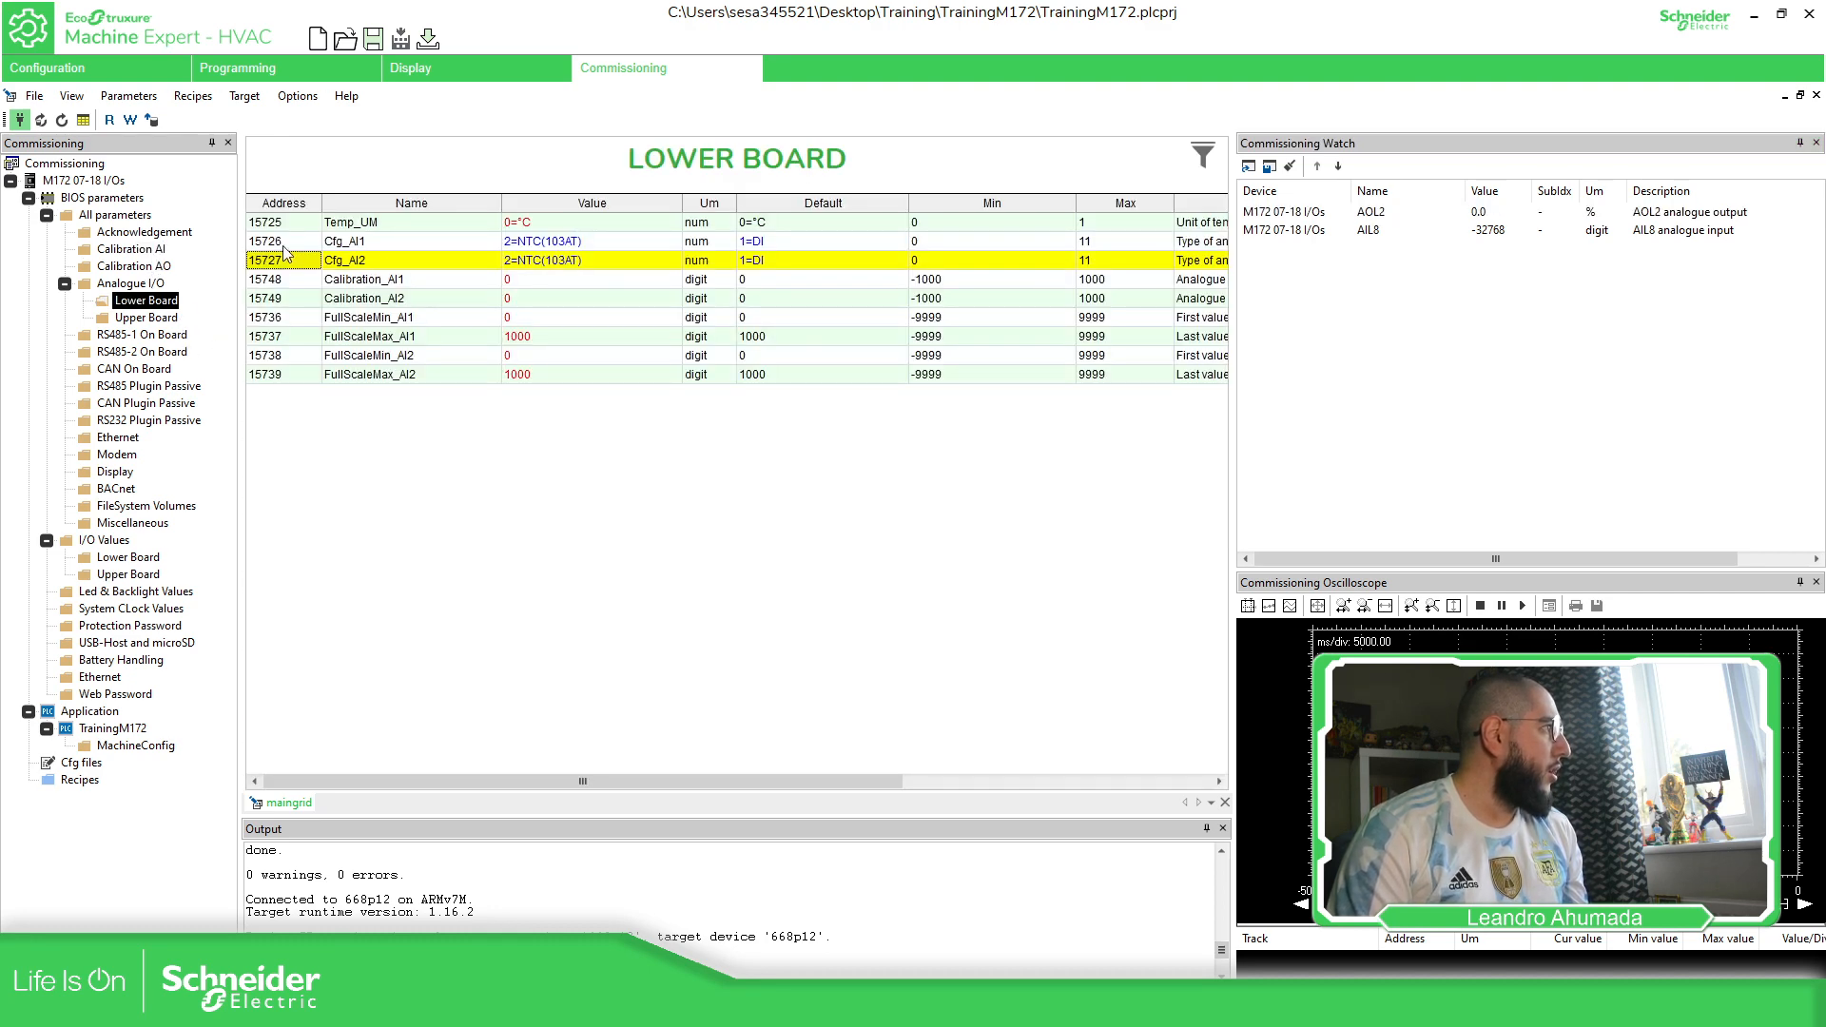
left_click(117, 318)
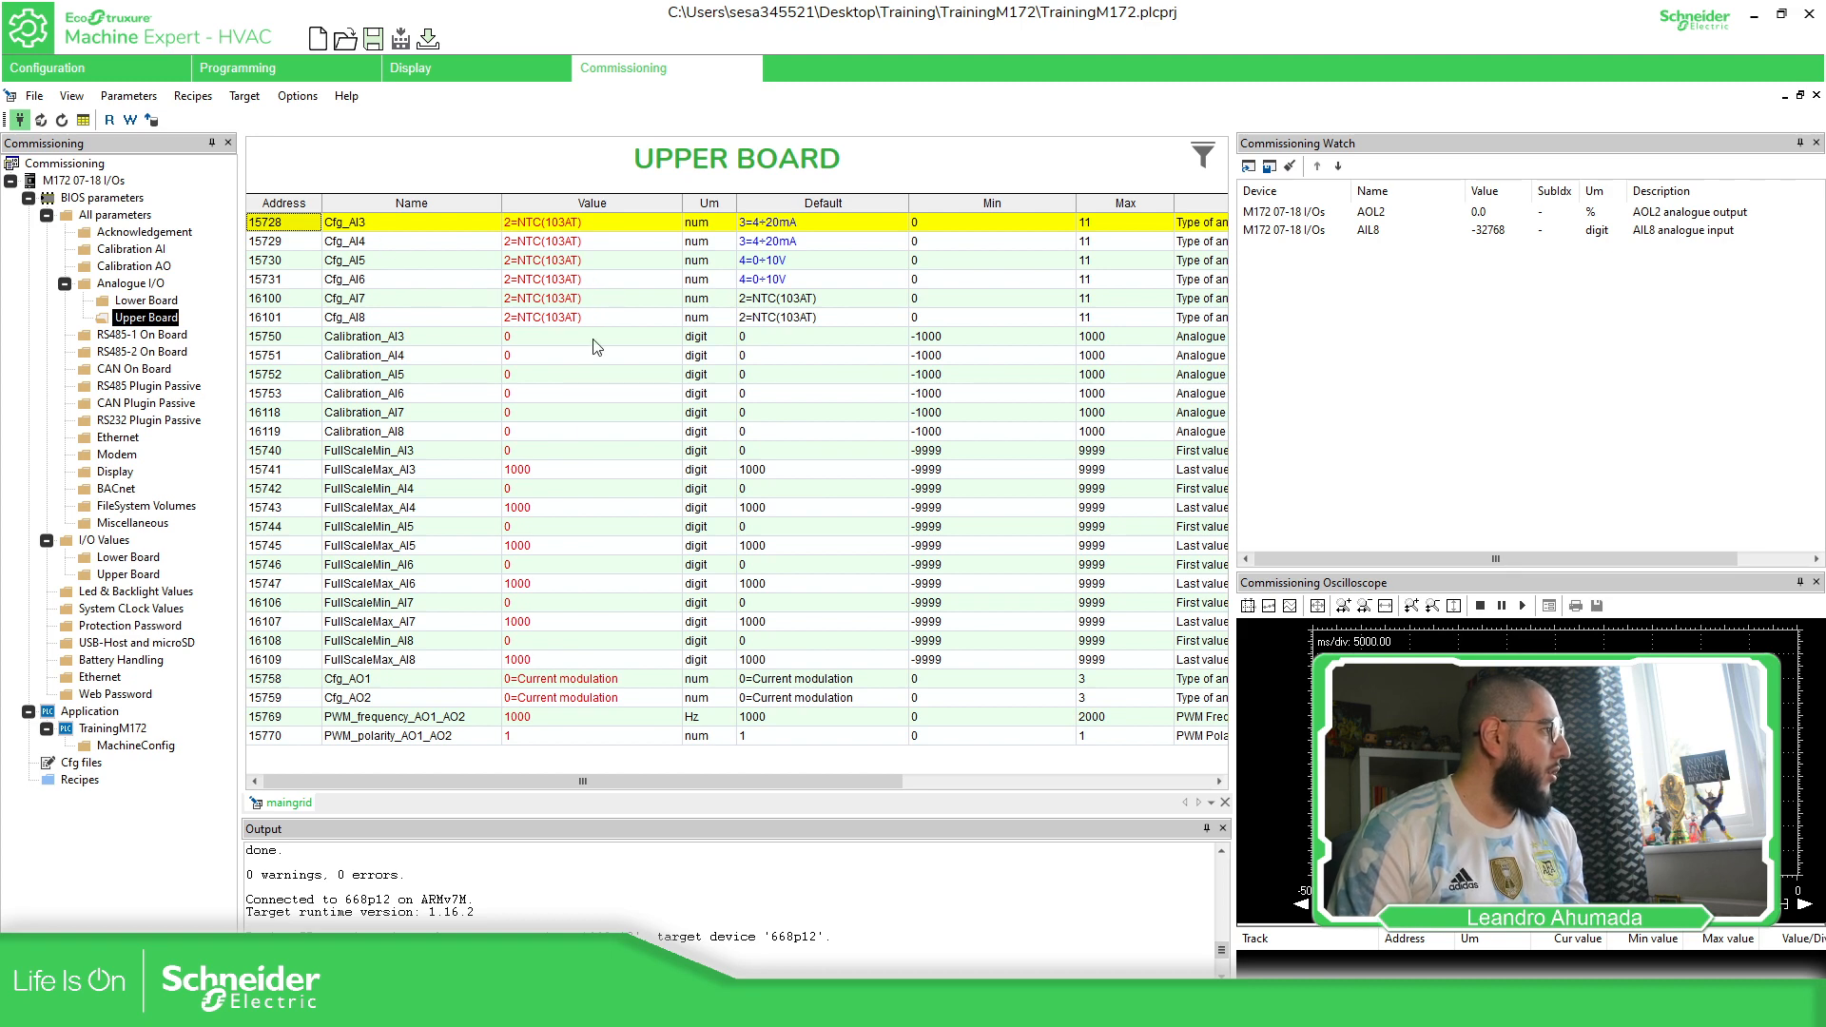
left_click(583, 701)
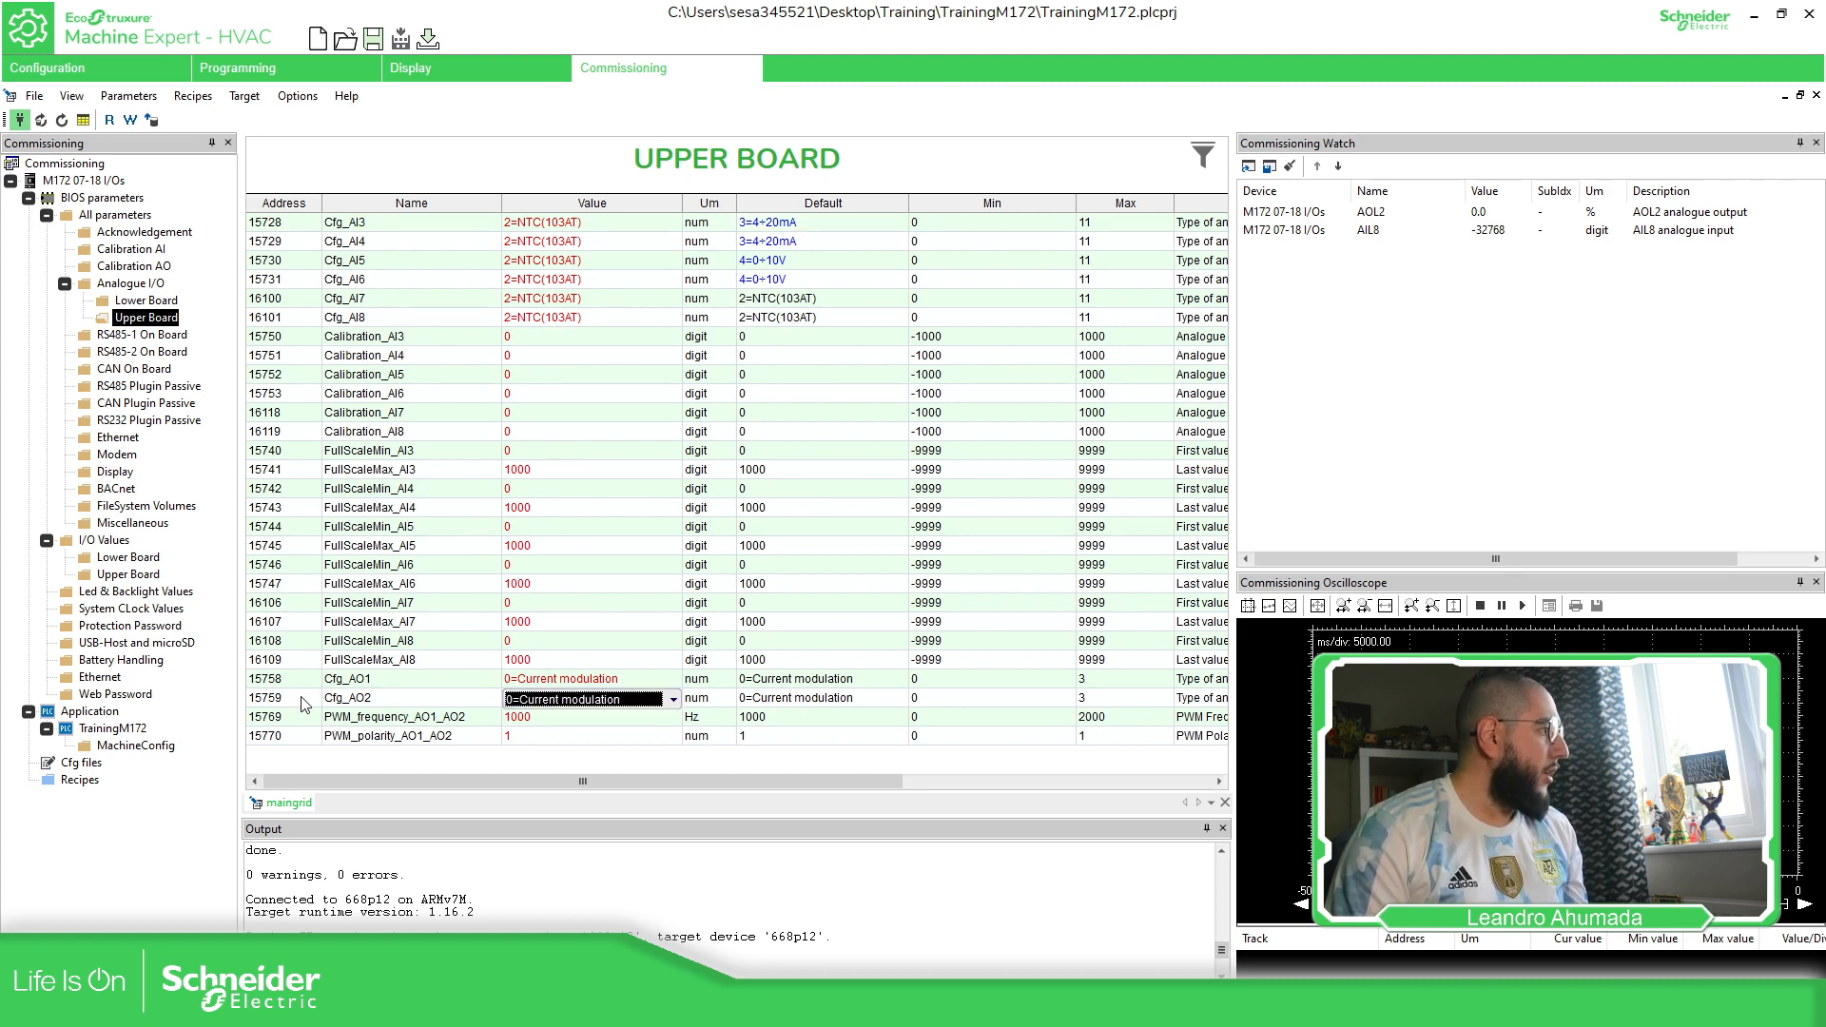
left_click(109, 121)
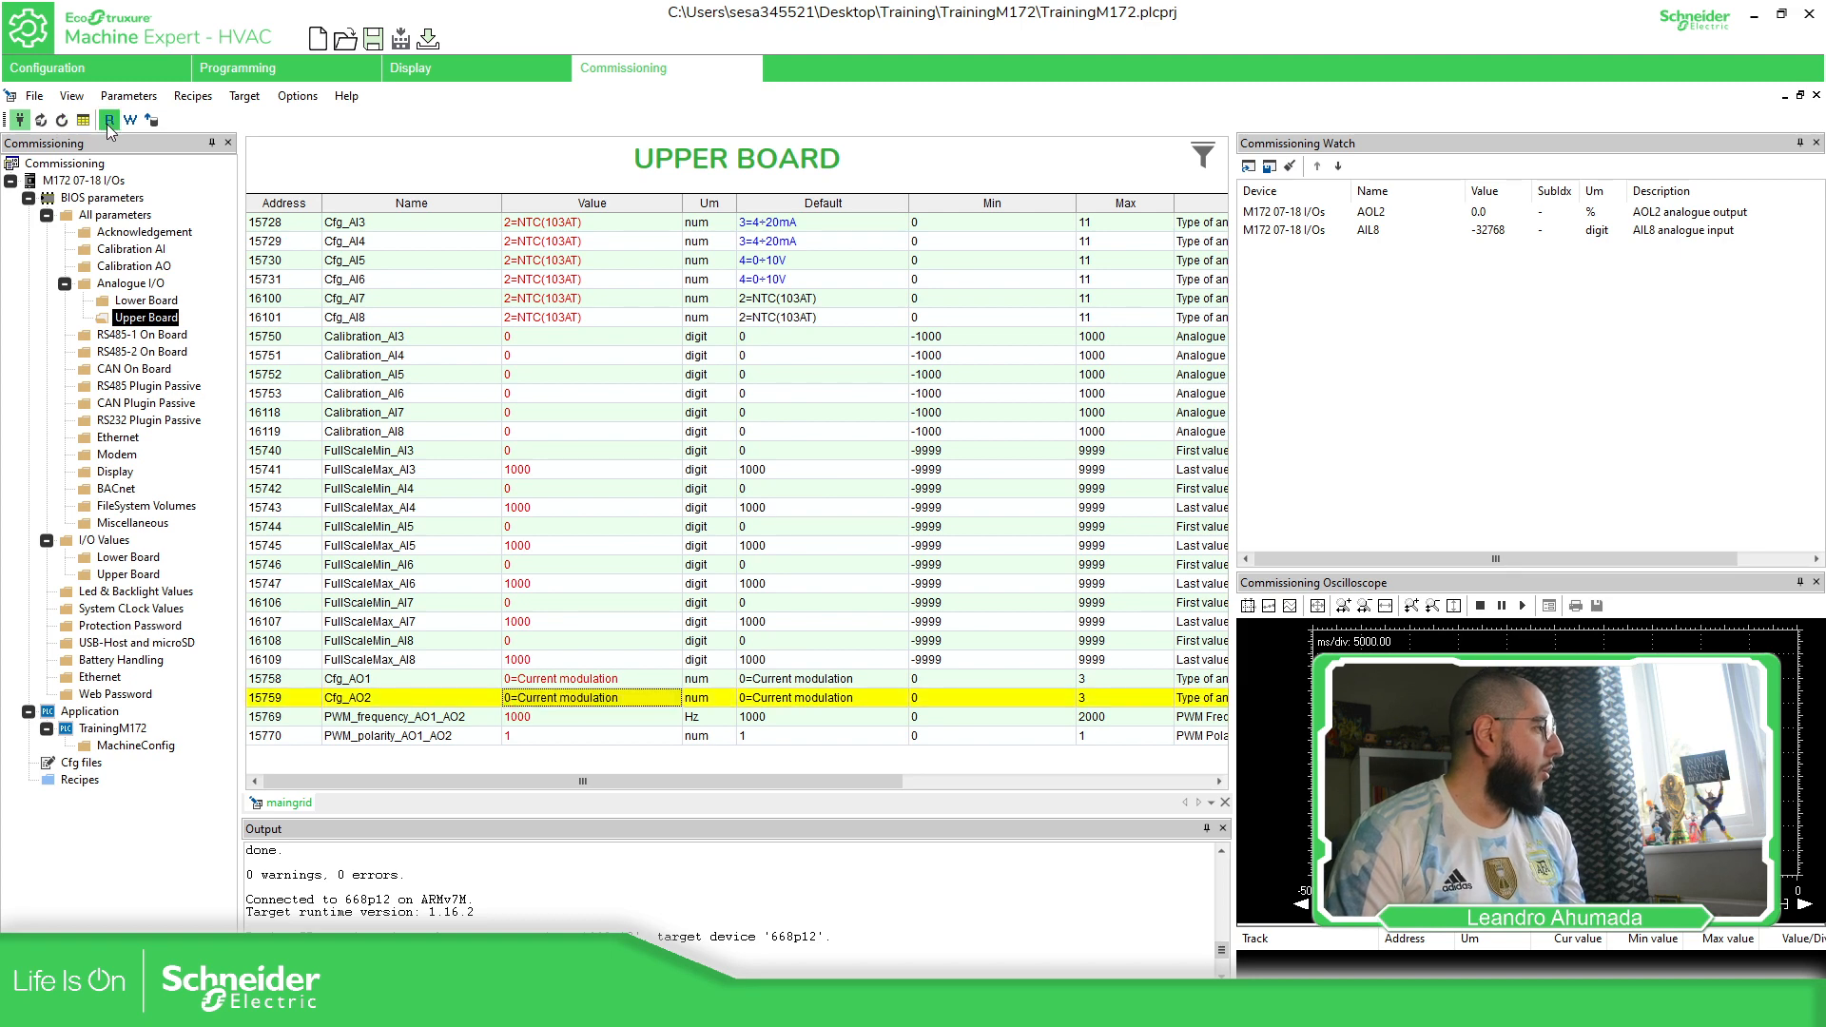
Step: Read the Cfg_AI7 and Cfg_AI8 input type settings from the controller
left_click(297, 320)
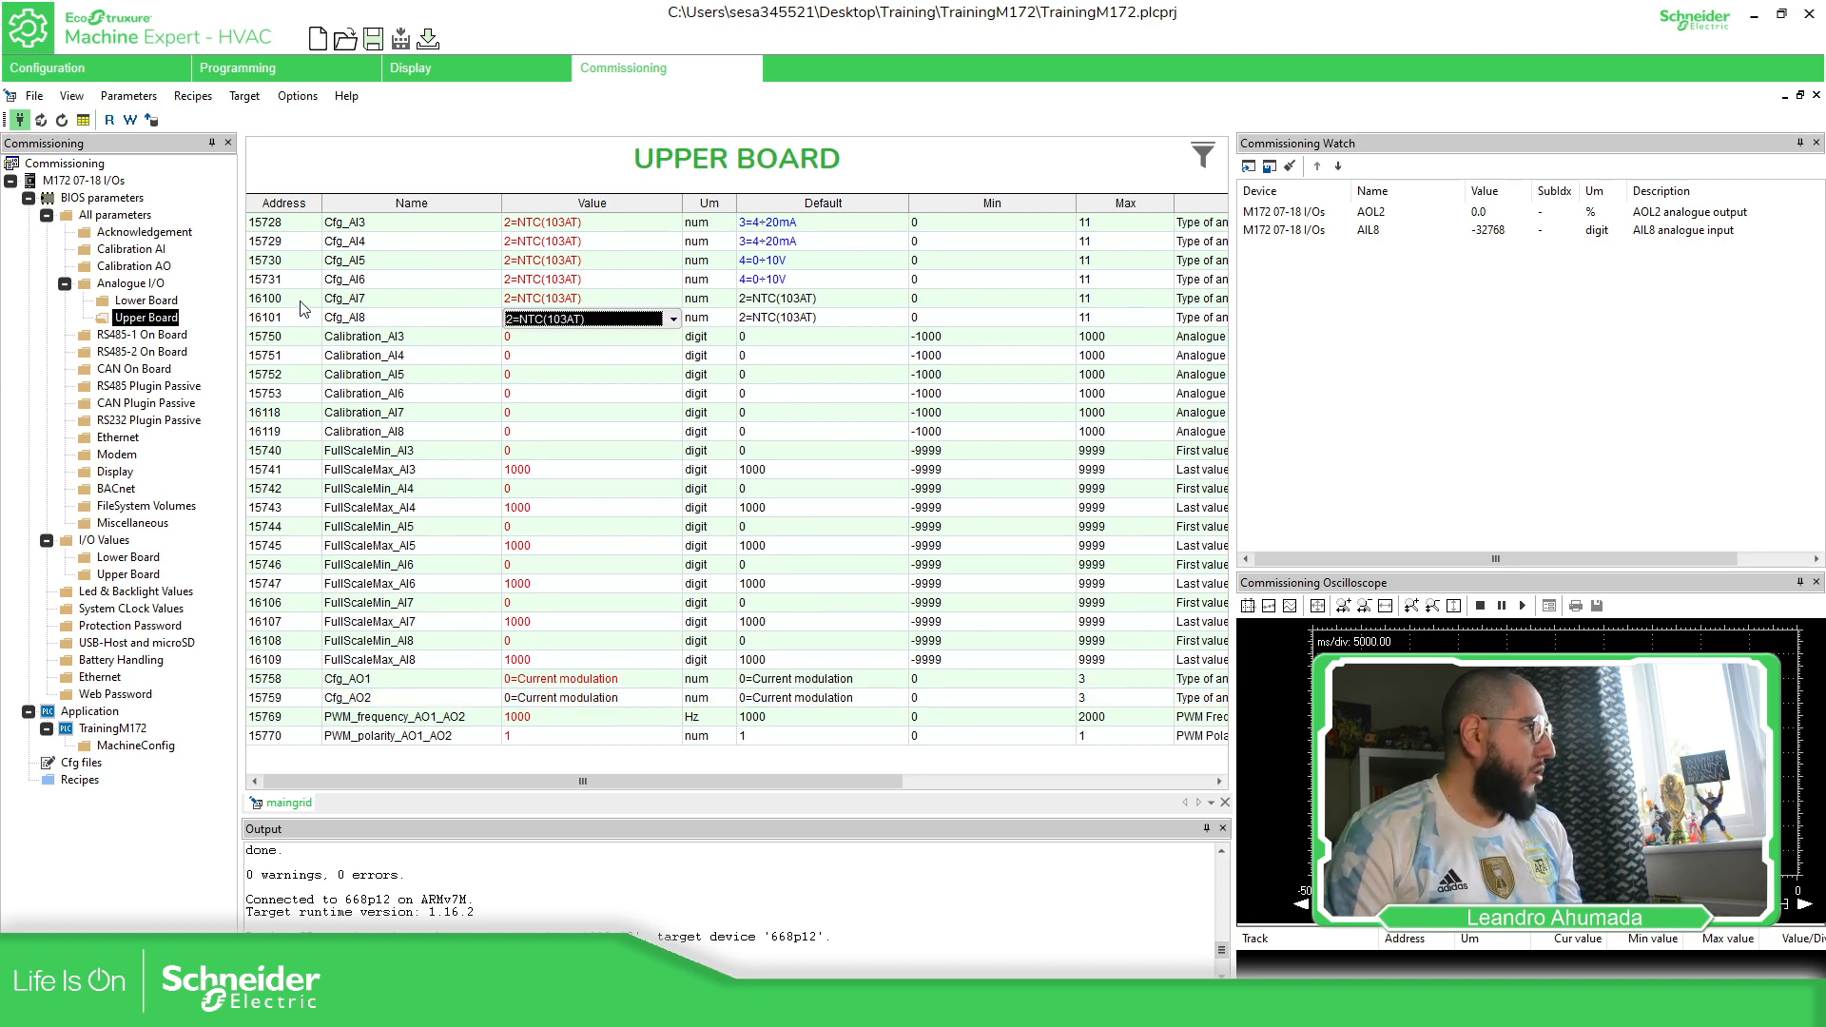
left_click(300, 301, "shift")
left_click(112, 122)
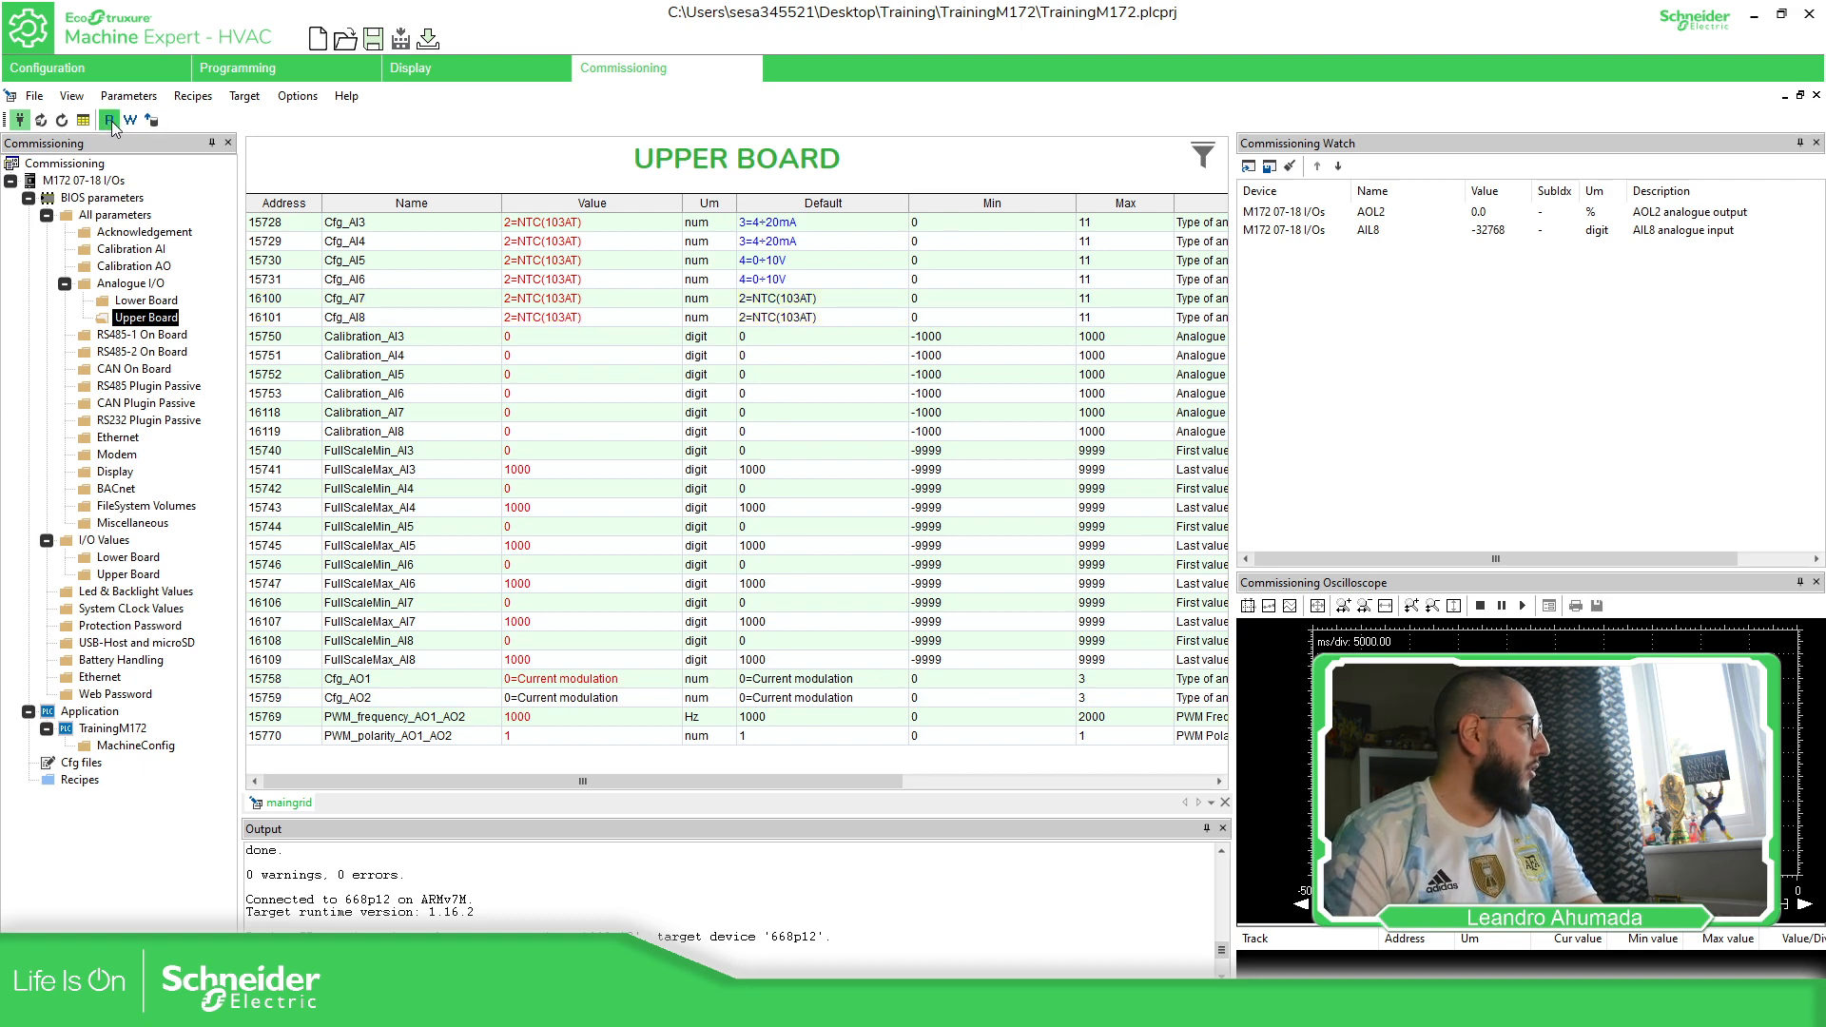
left_click(333, 323)
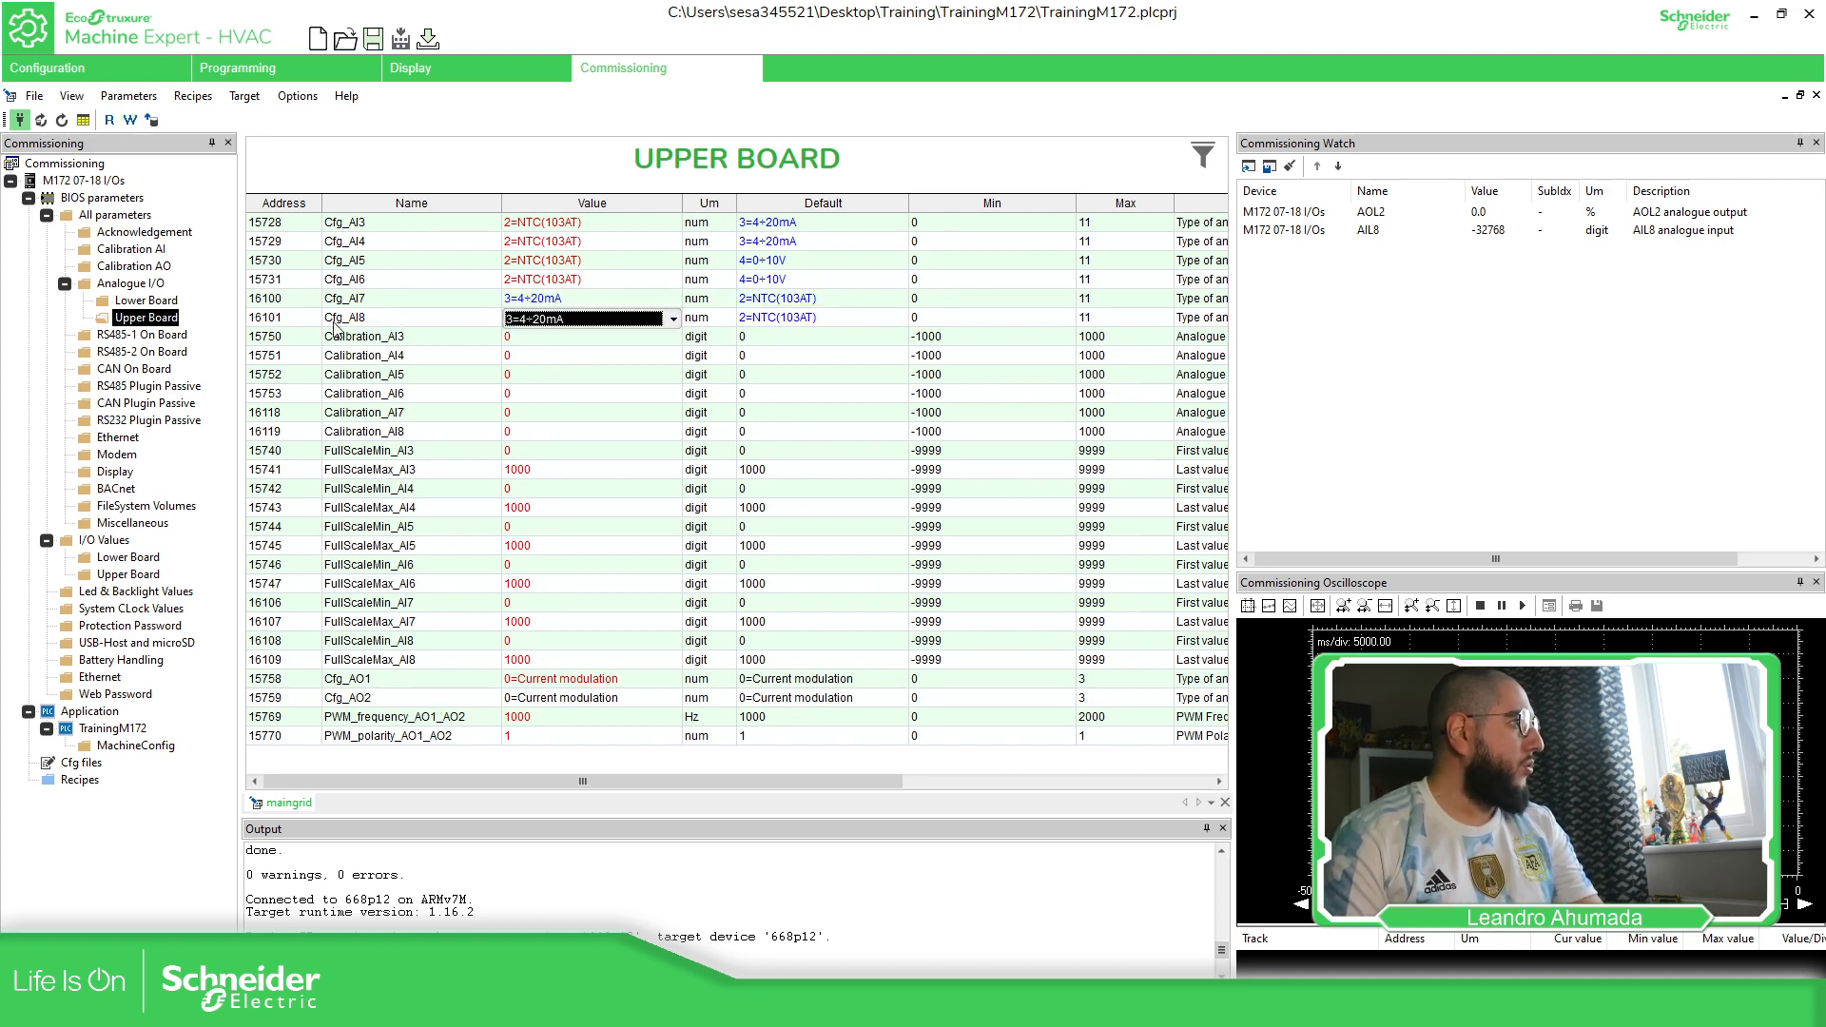
left_click(295, 304)
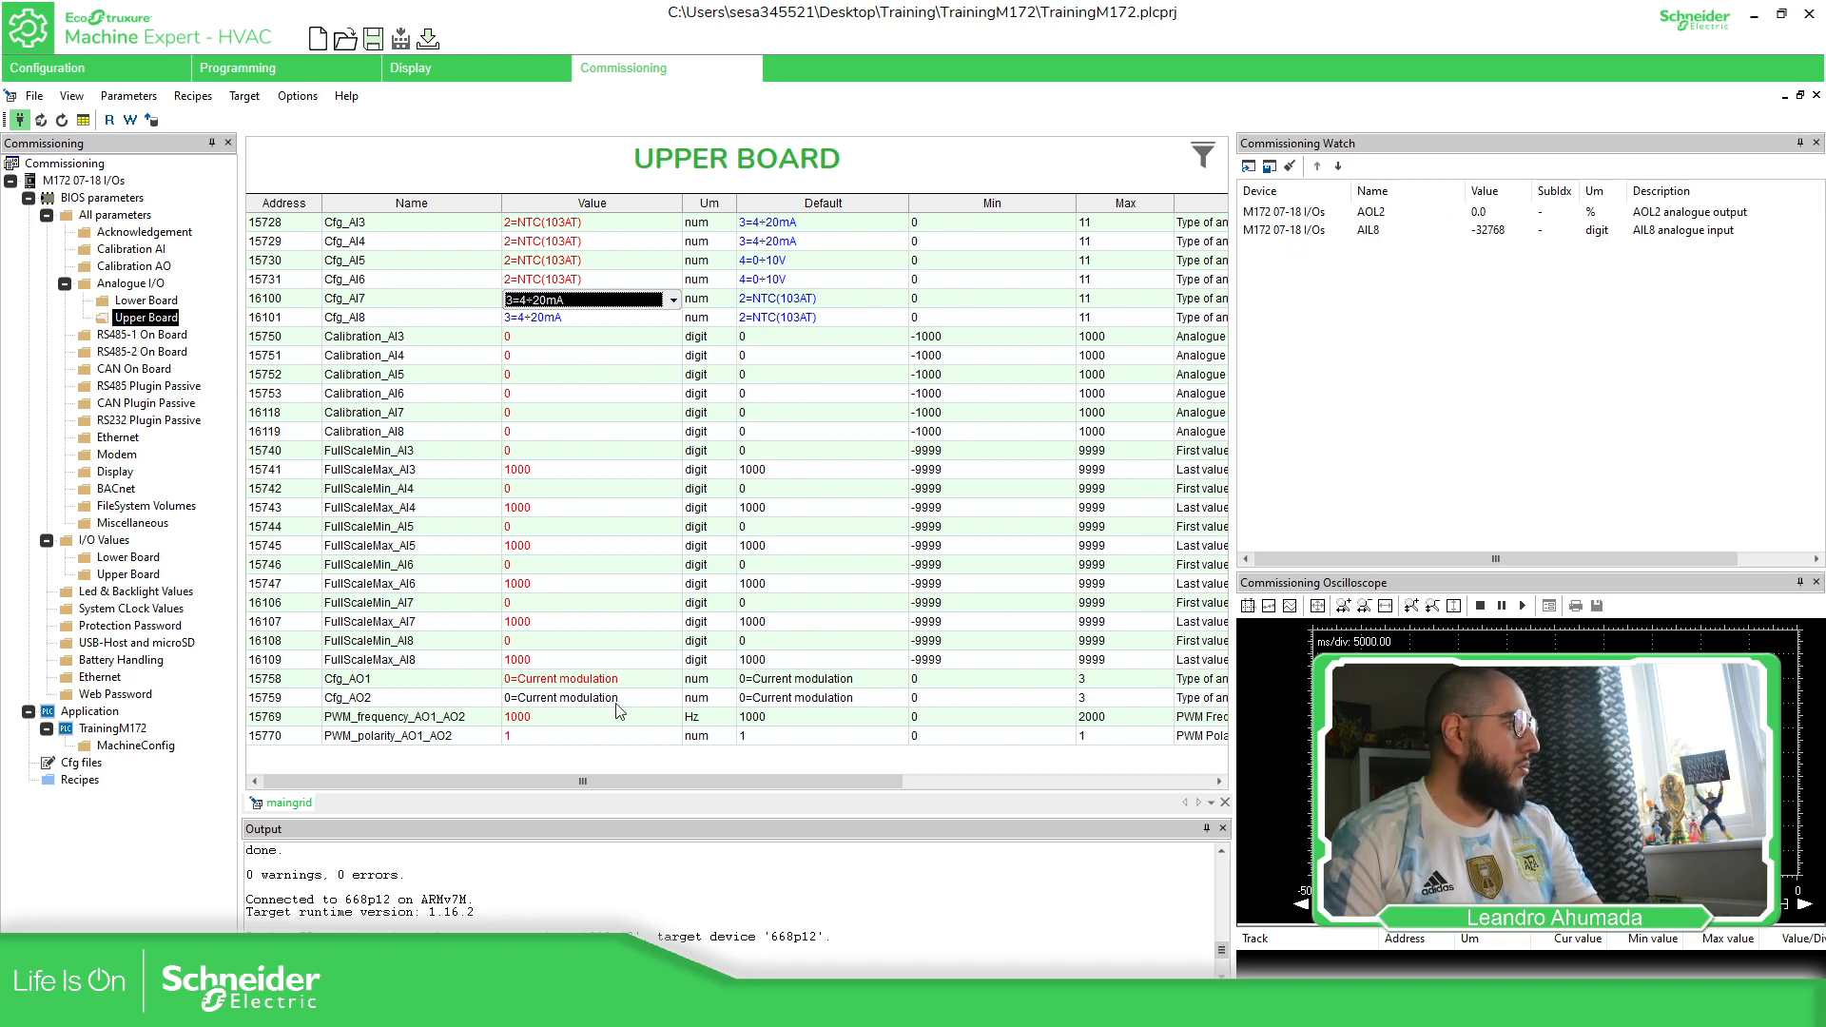
left_click(293, 704)
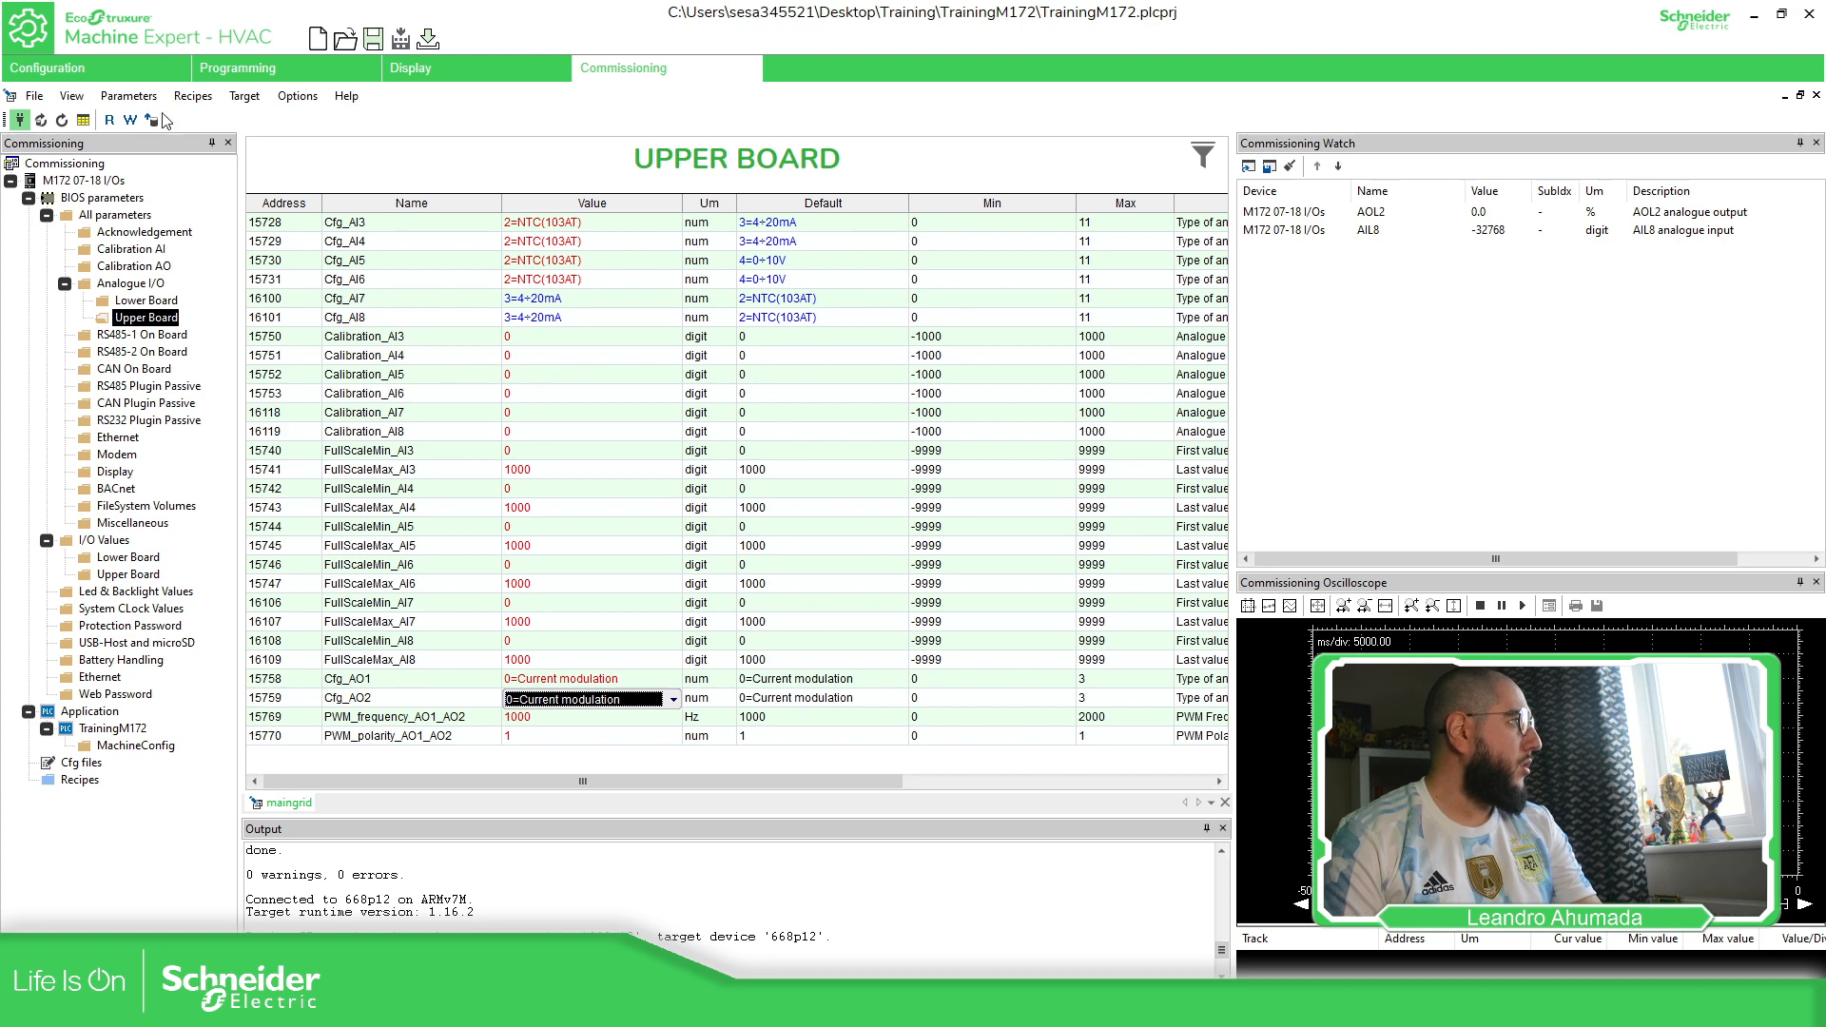
left_click(294, 299)
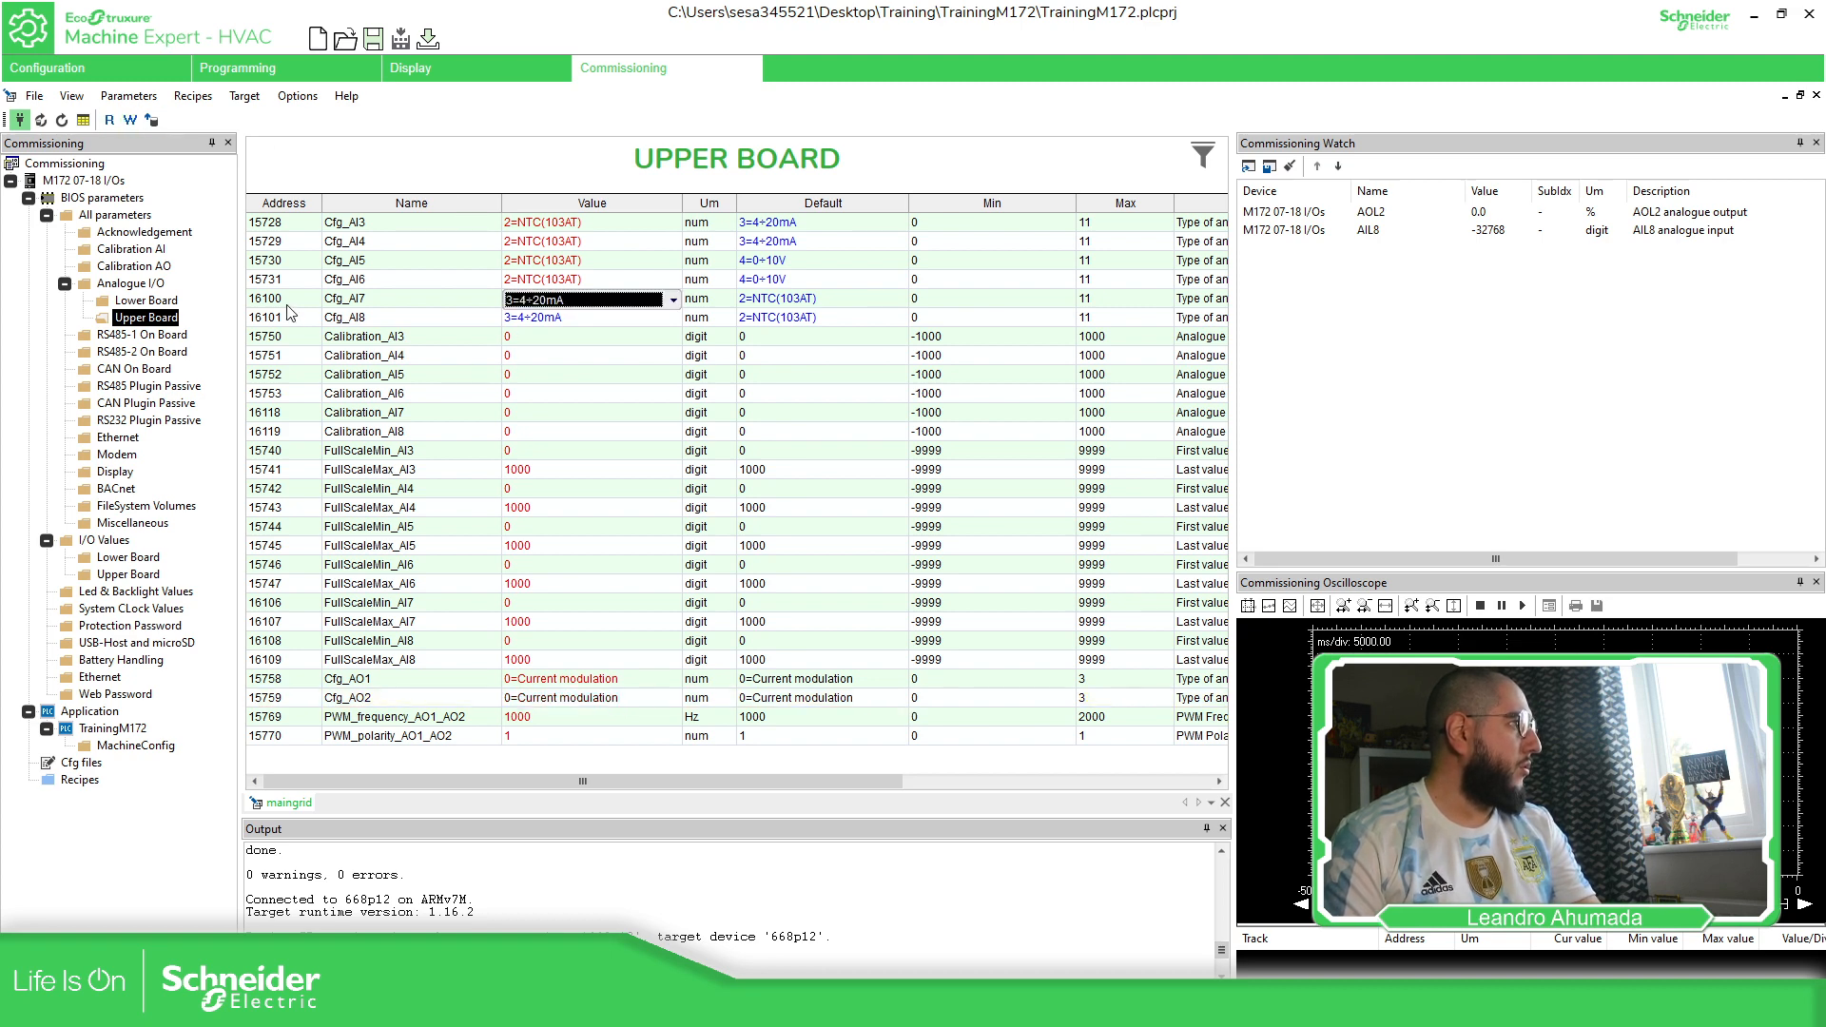
left_click(294, 316, "shift")
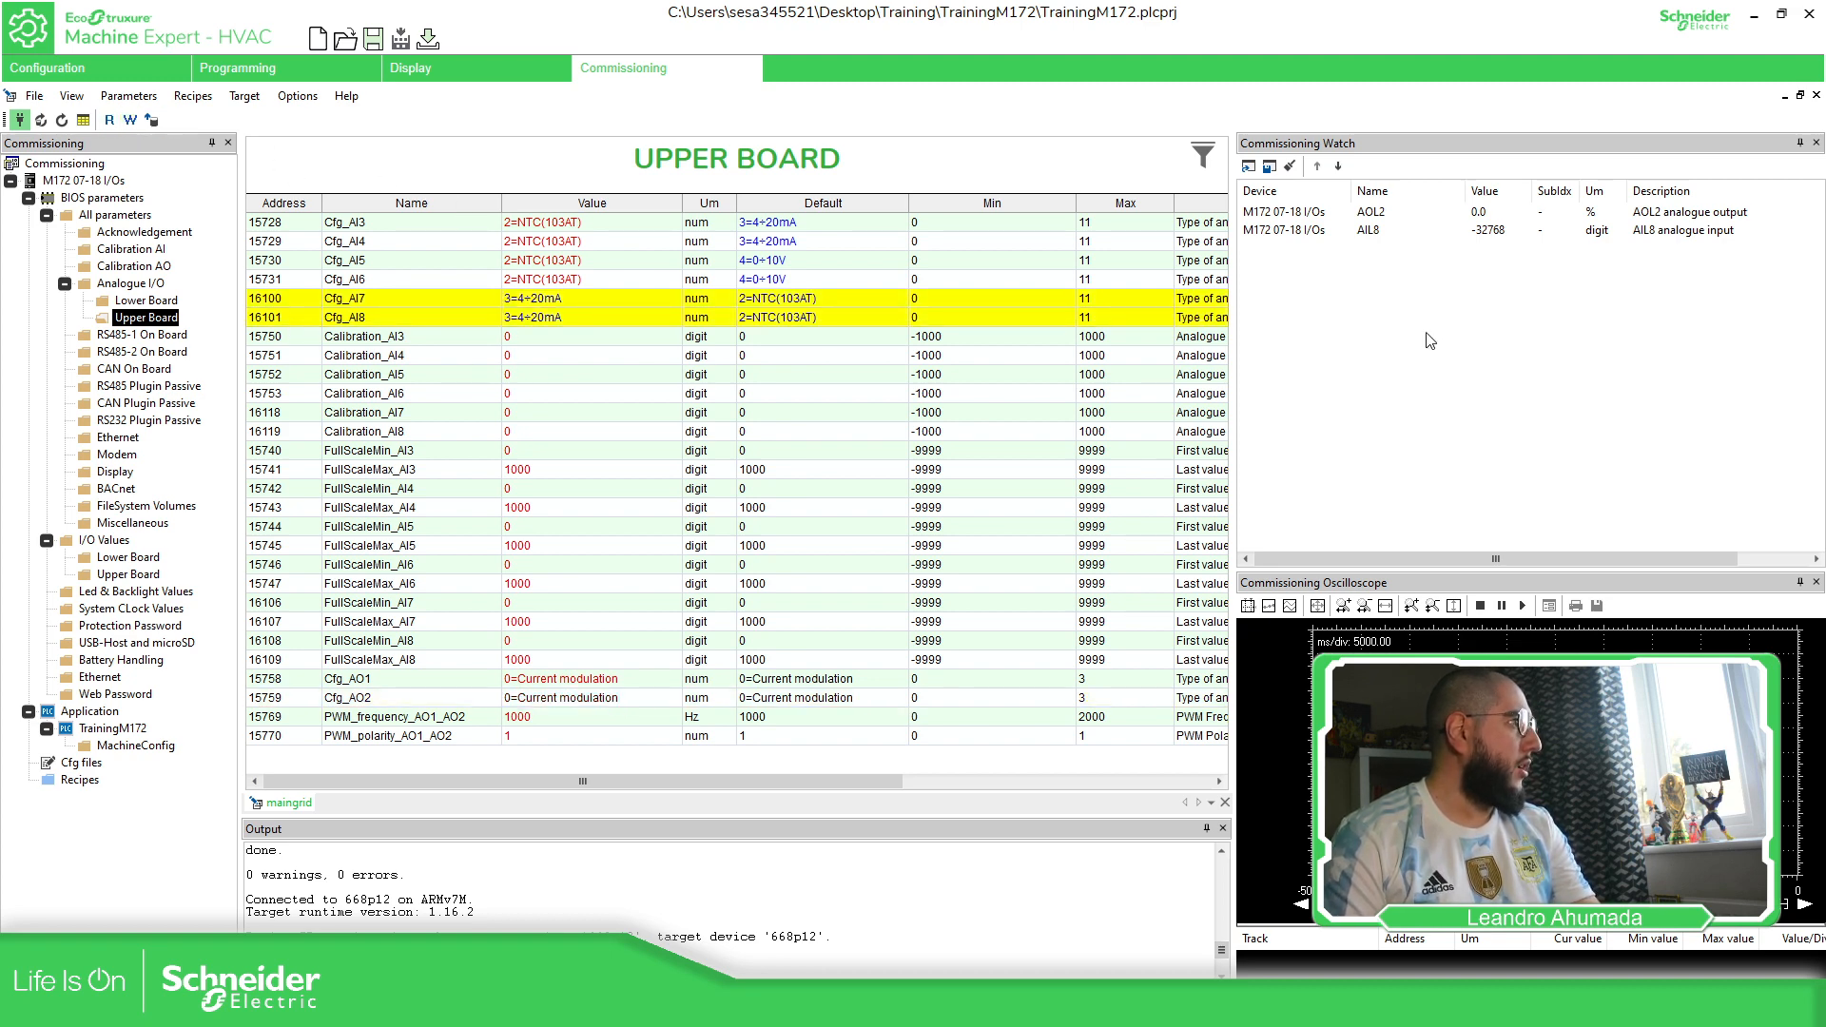
left_click(1494, 217)
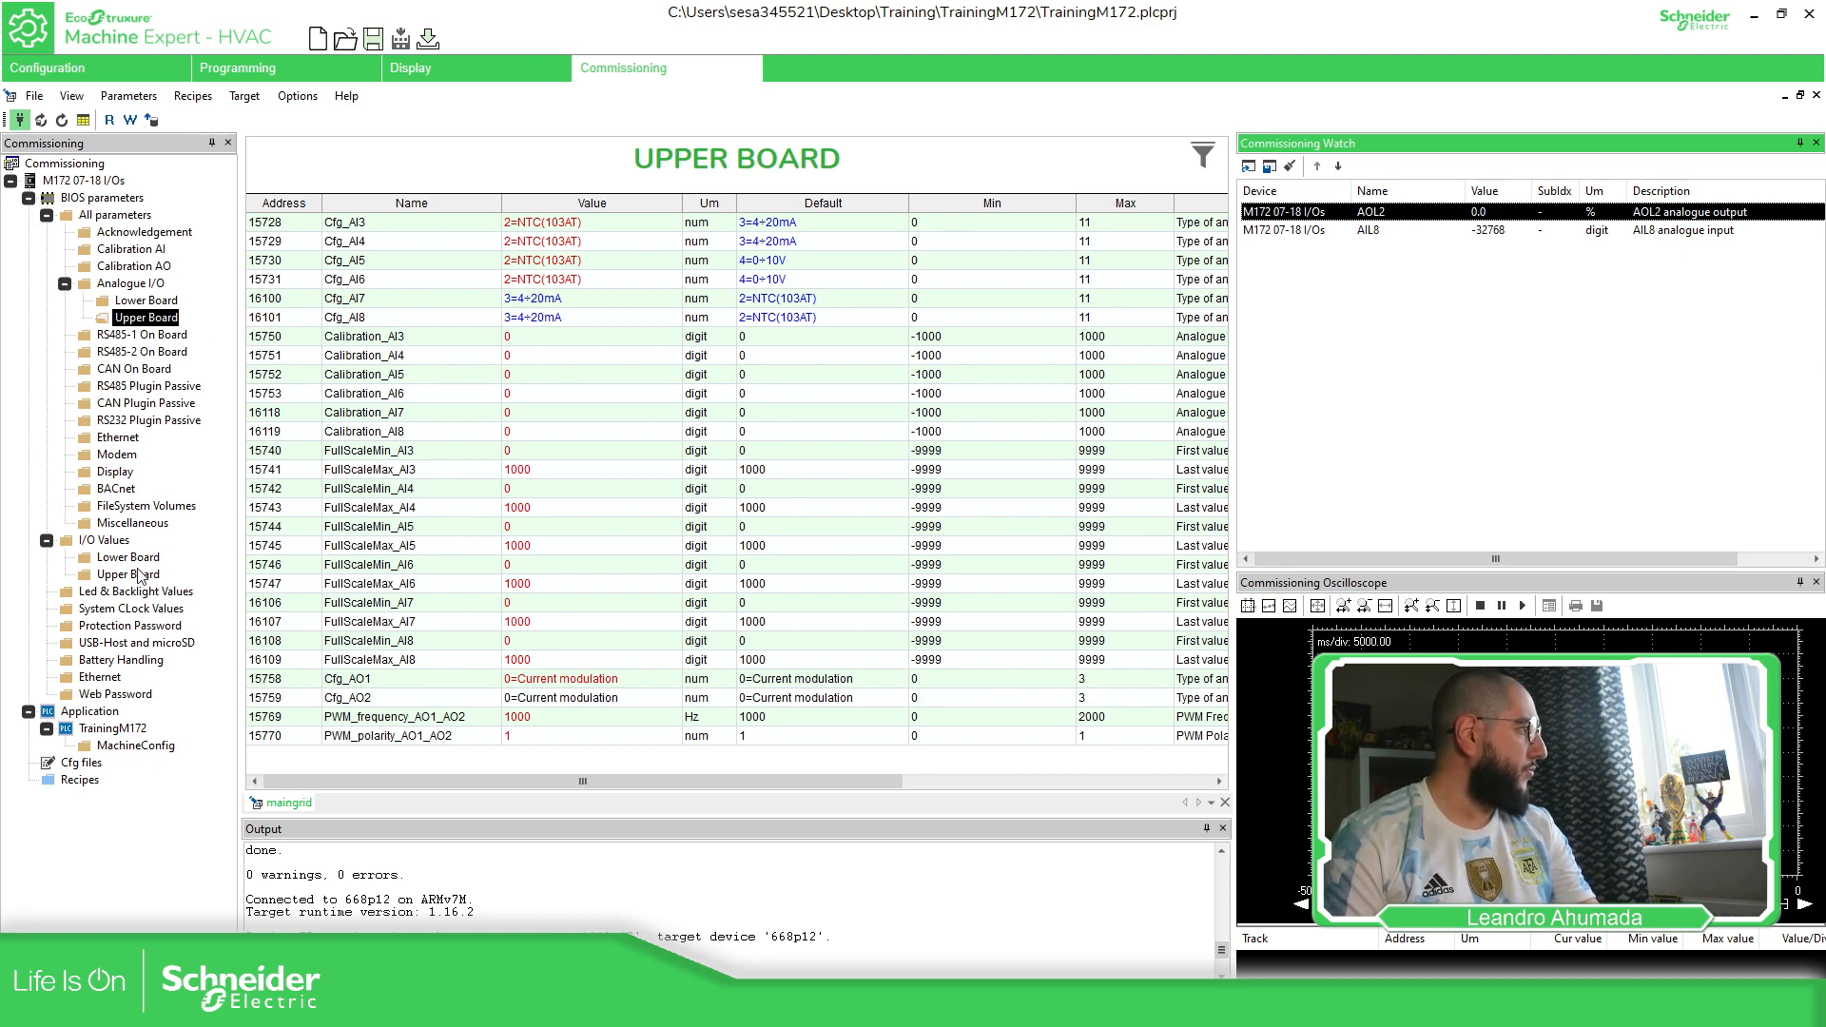
Step: Add the Cfg_AI8 and Cfg_AO2 parameters to the commissioning watch and widen its Value column
left_click(300, 323)
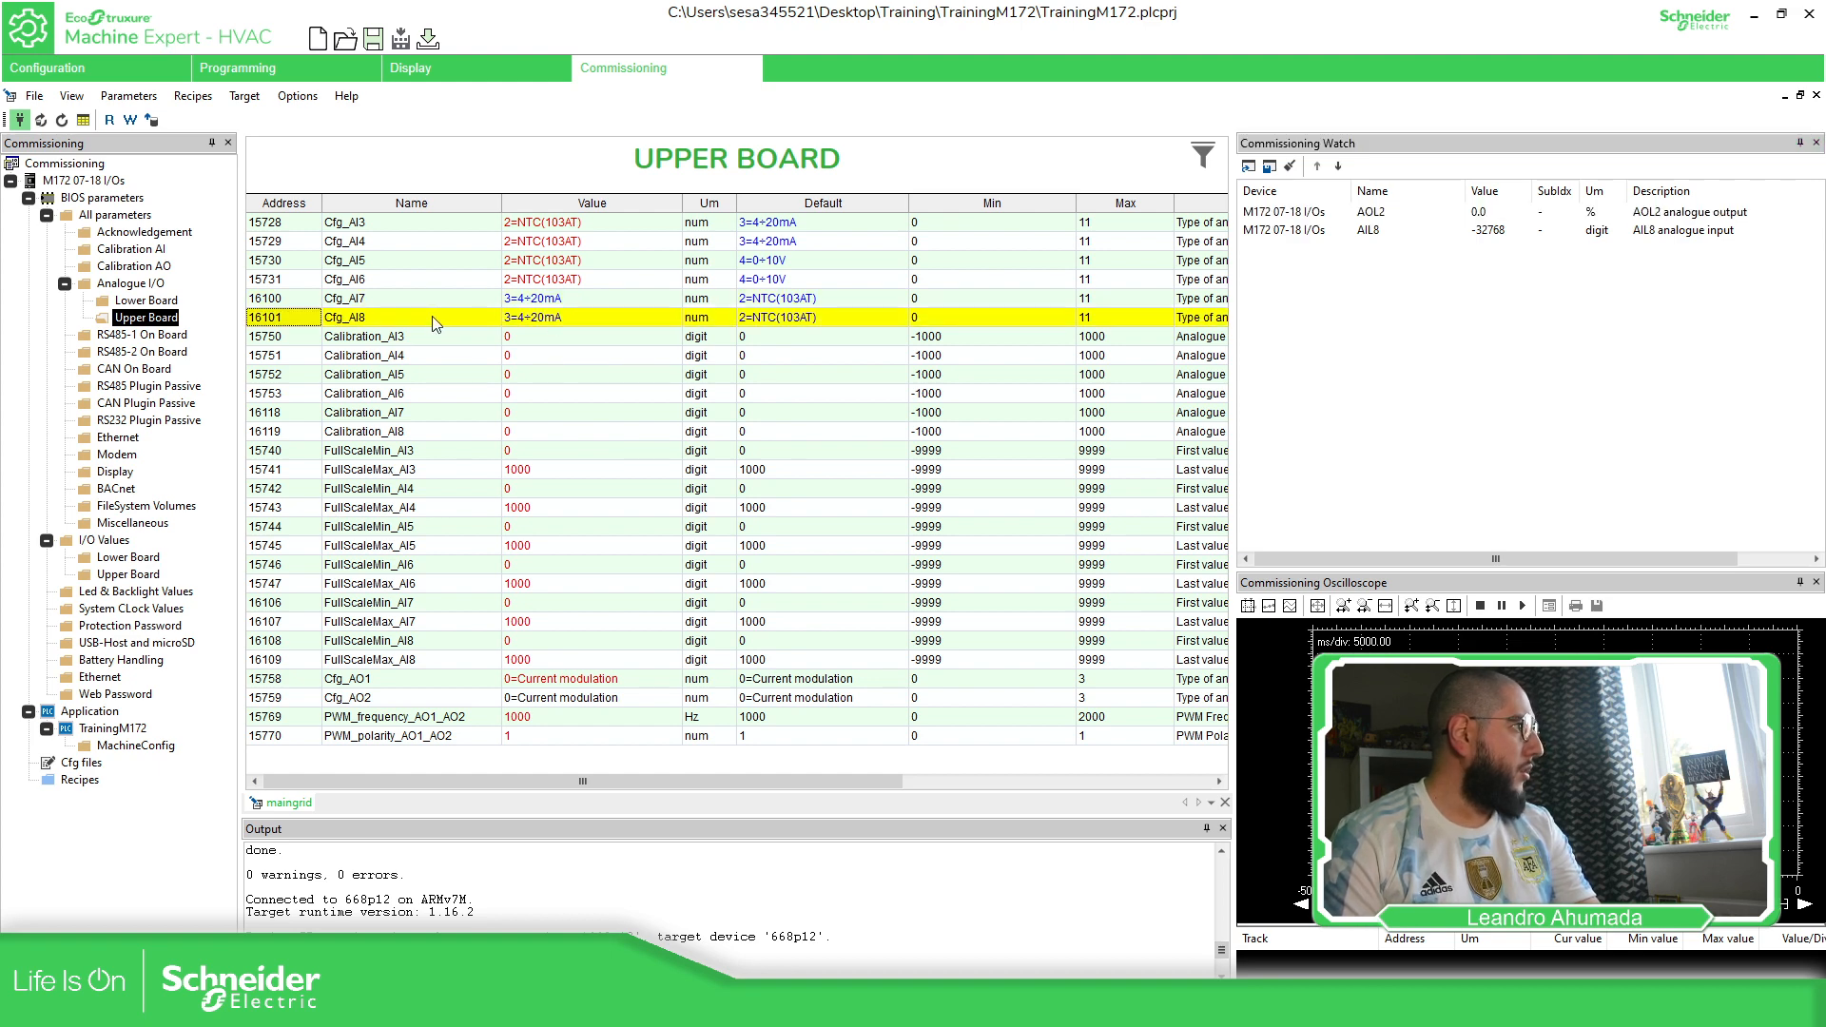
left_click(491, 323)
left_click_drag(491, 323, 1429, 351)
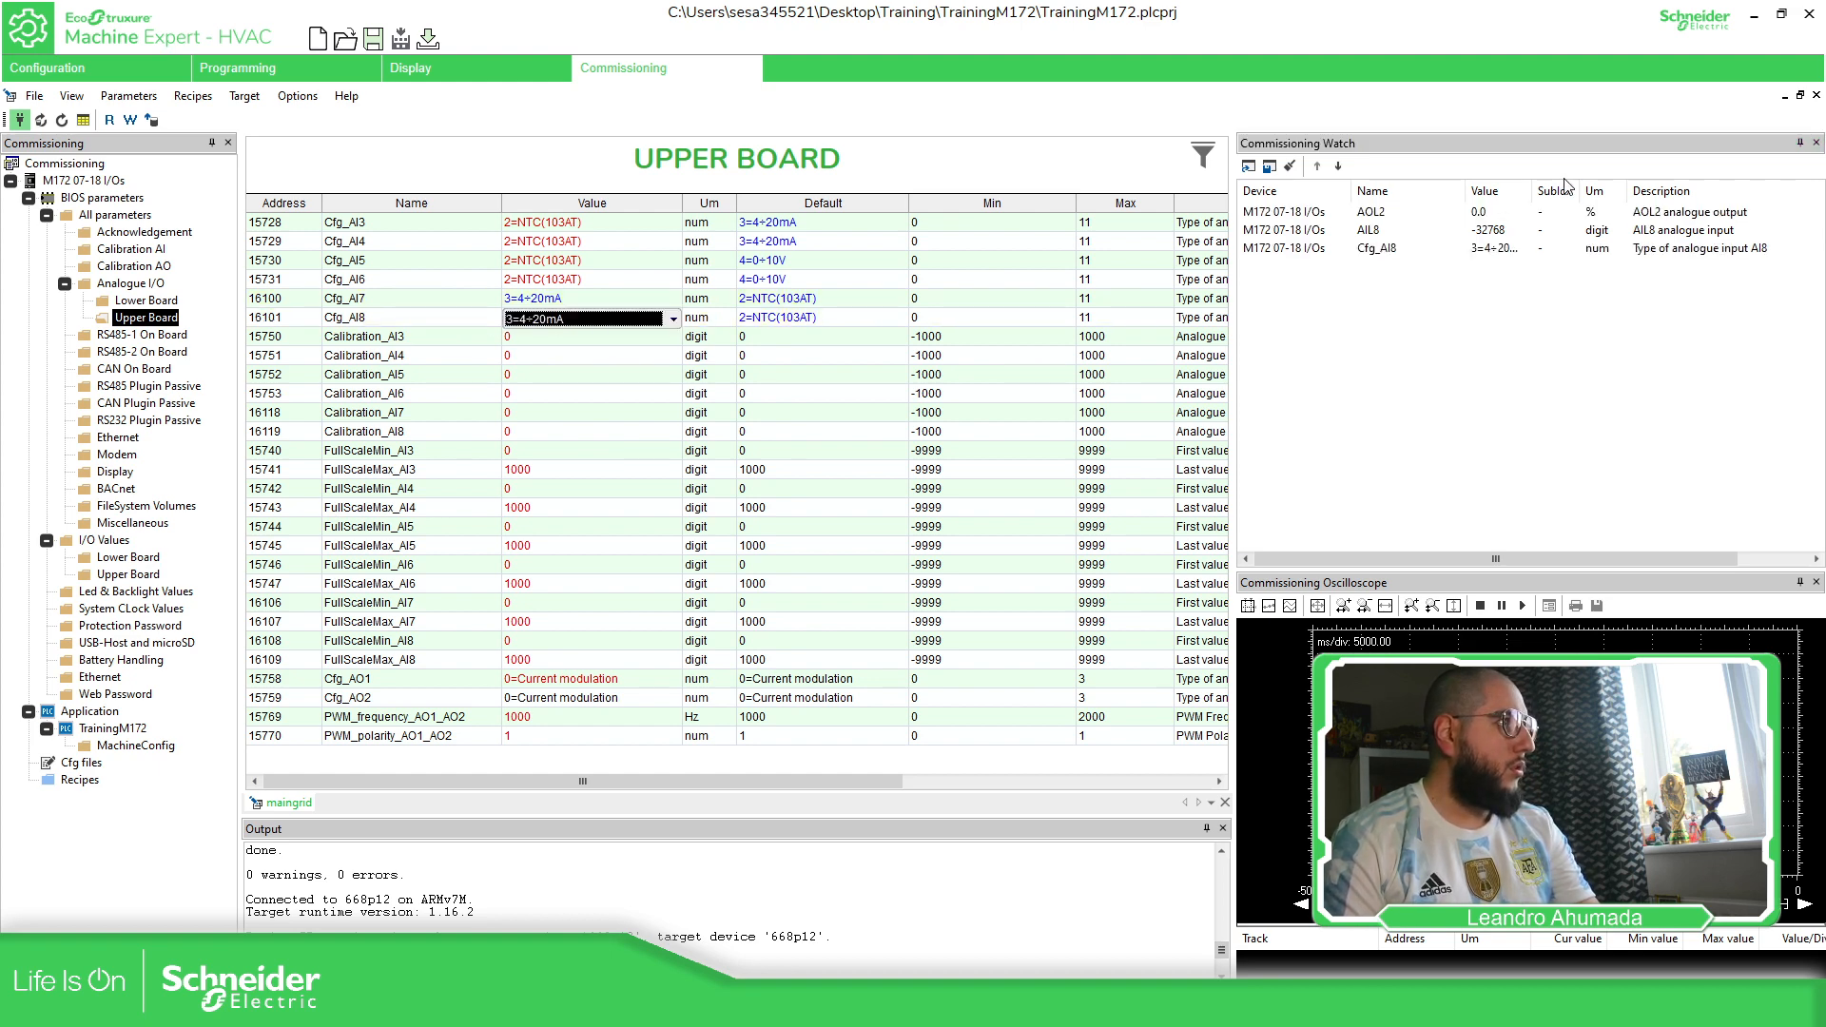
left_click_drag(1533, 185, 1604, 184)
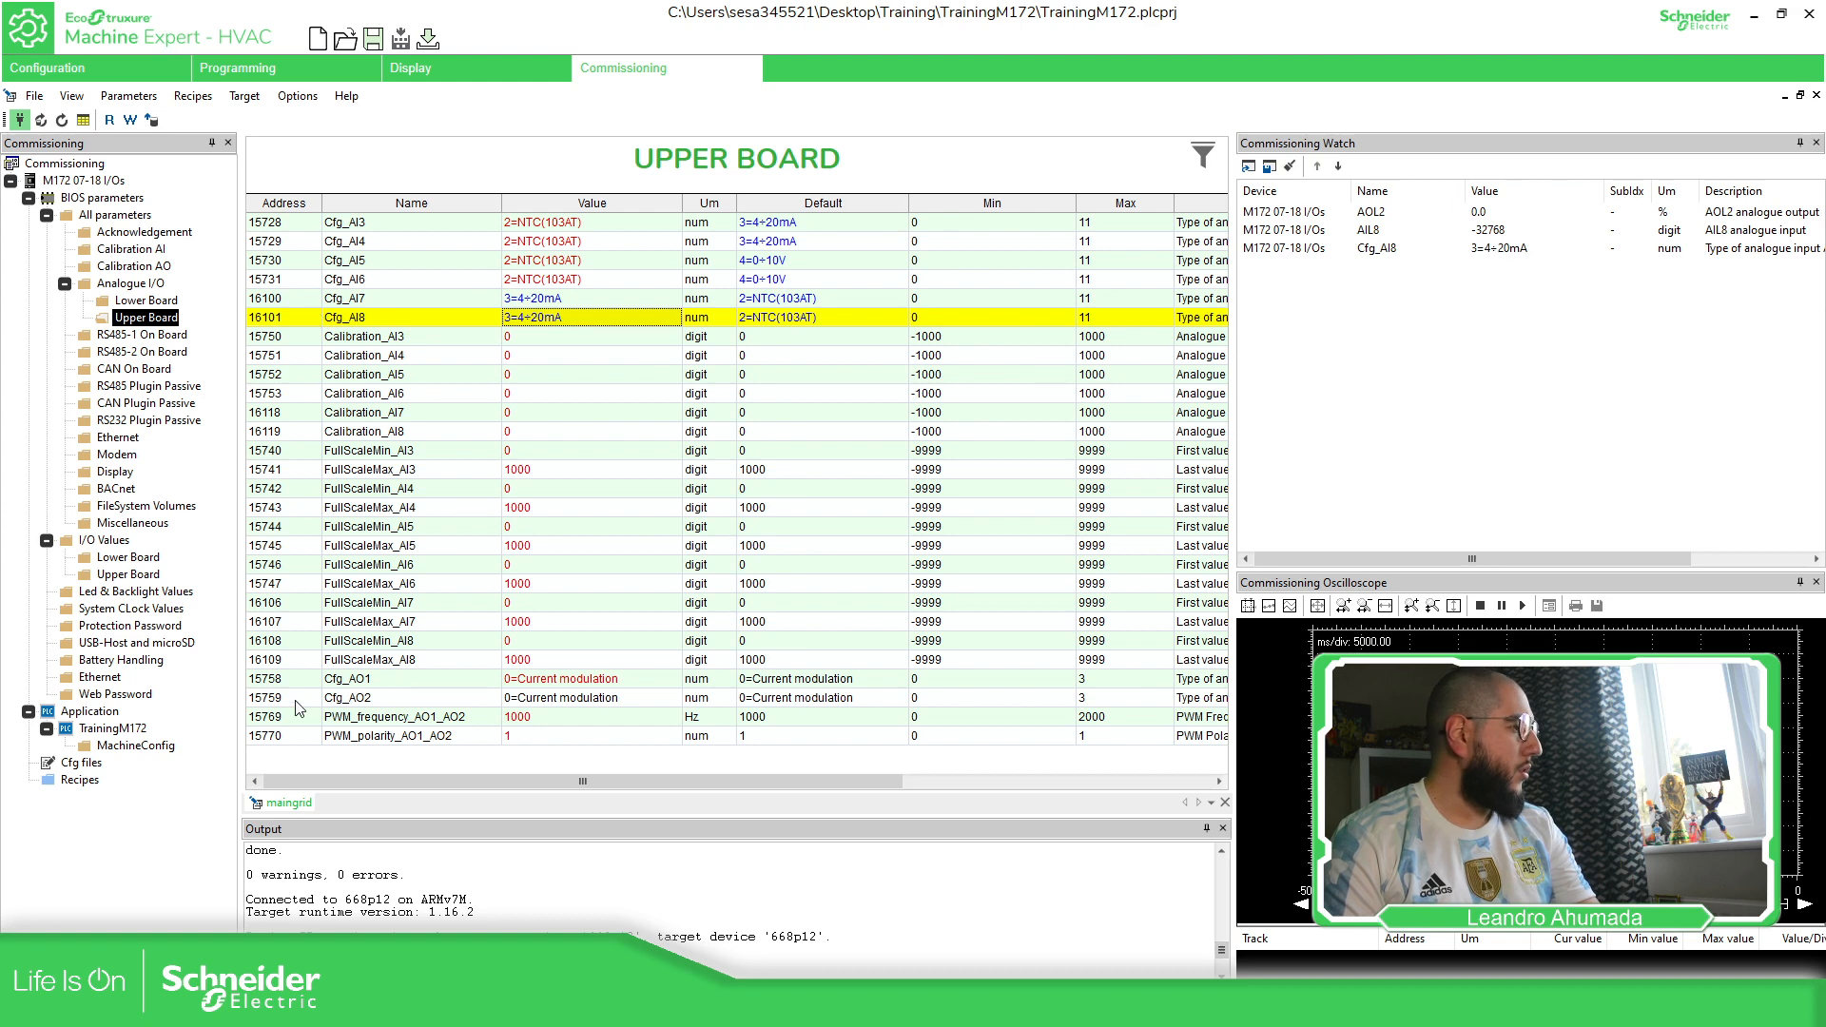
left_click_drag(275, 701, 1592, 399)
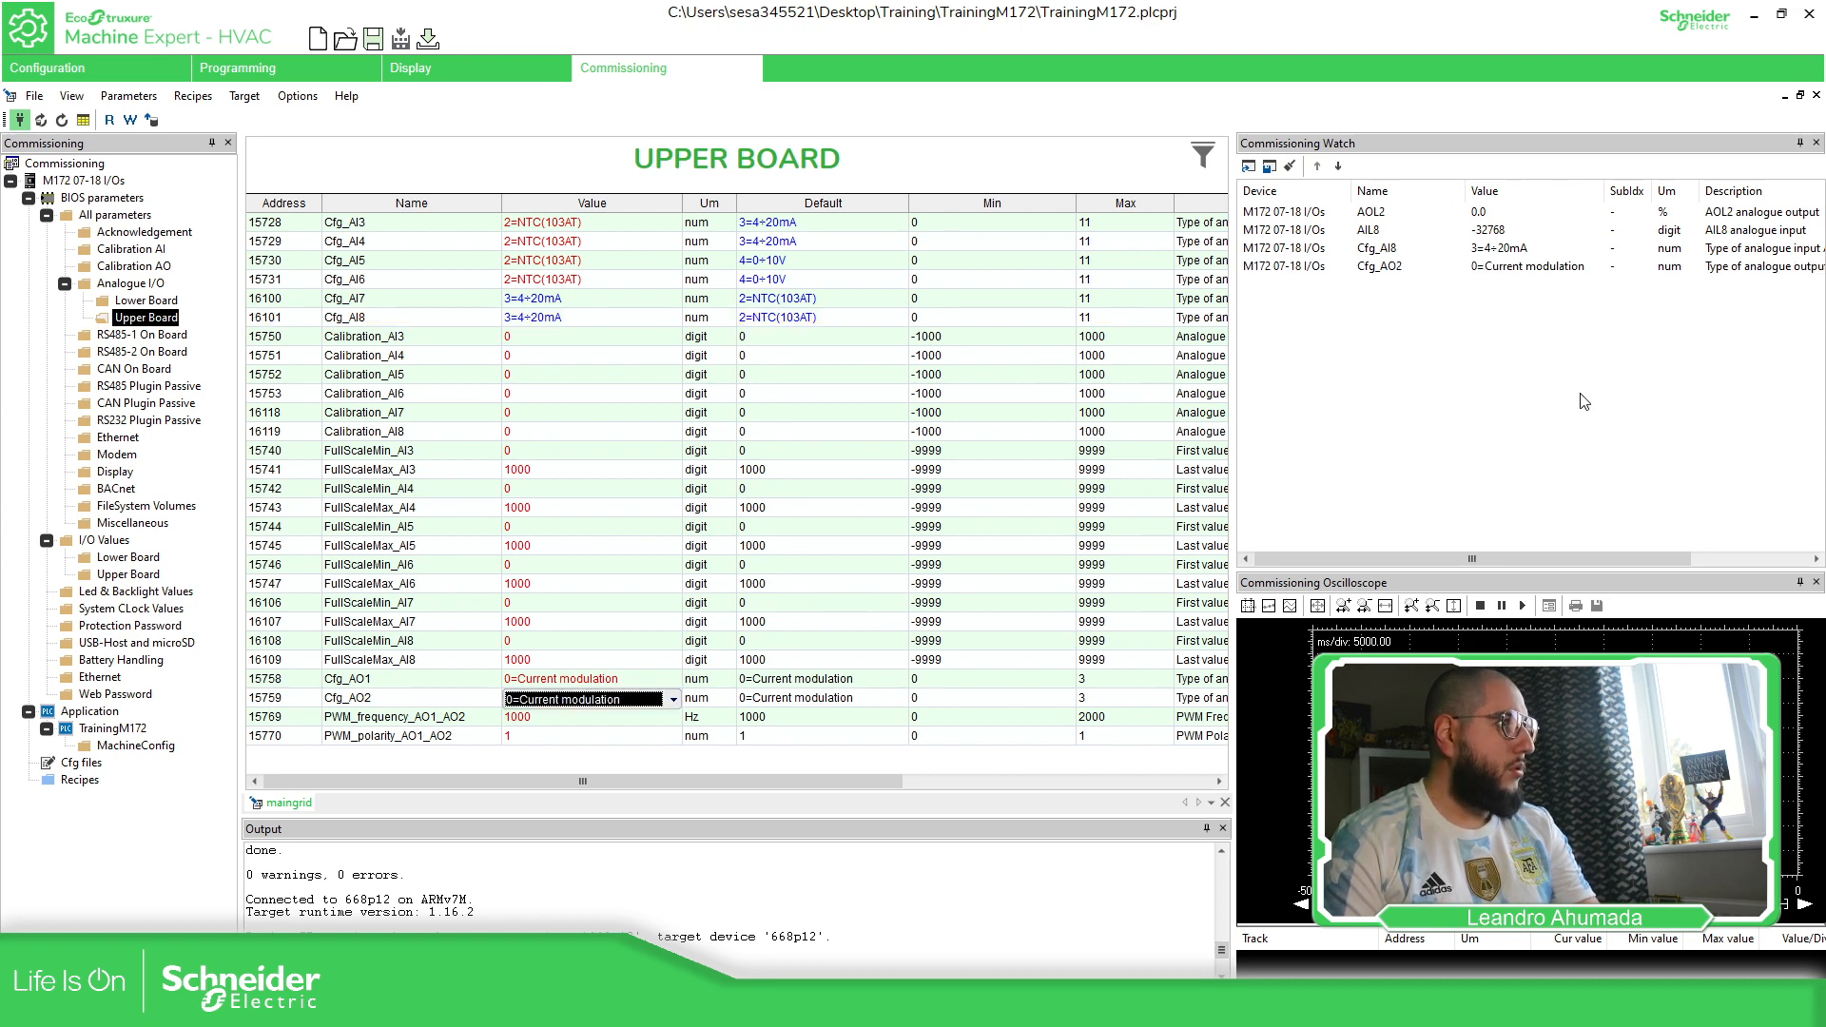
Step: Write 100 % to AOL2 from the Upper Board I/O values and check the AIL8 input in the watch
left_click(122, 576)
left_click(131, 558)
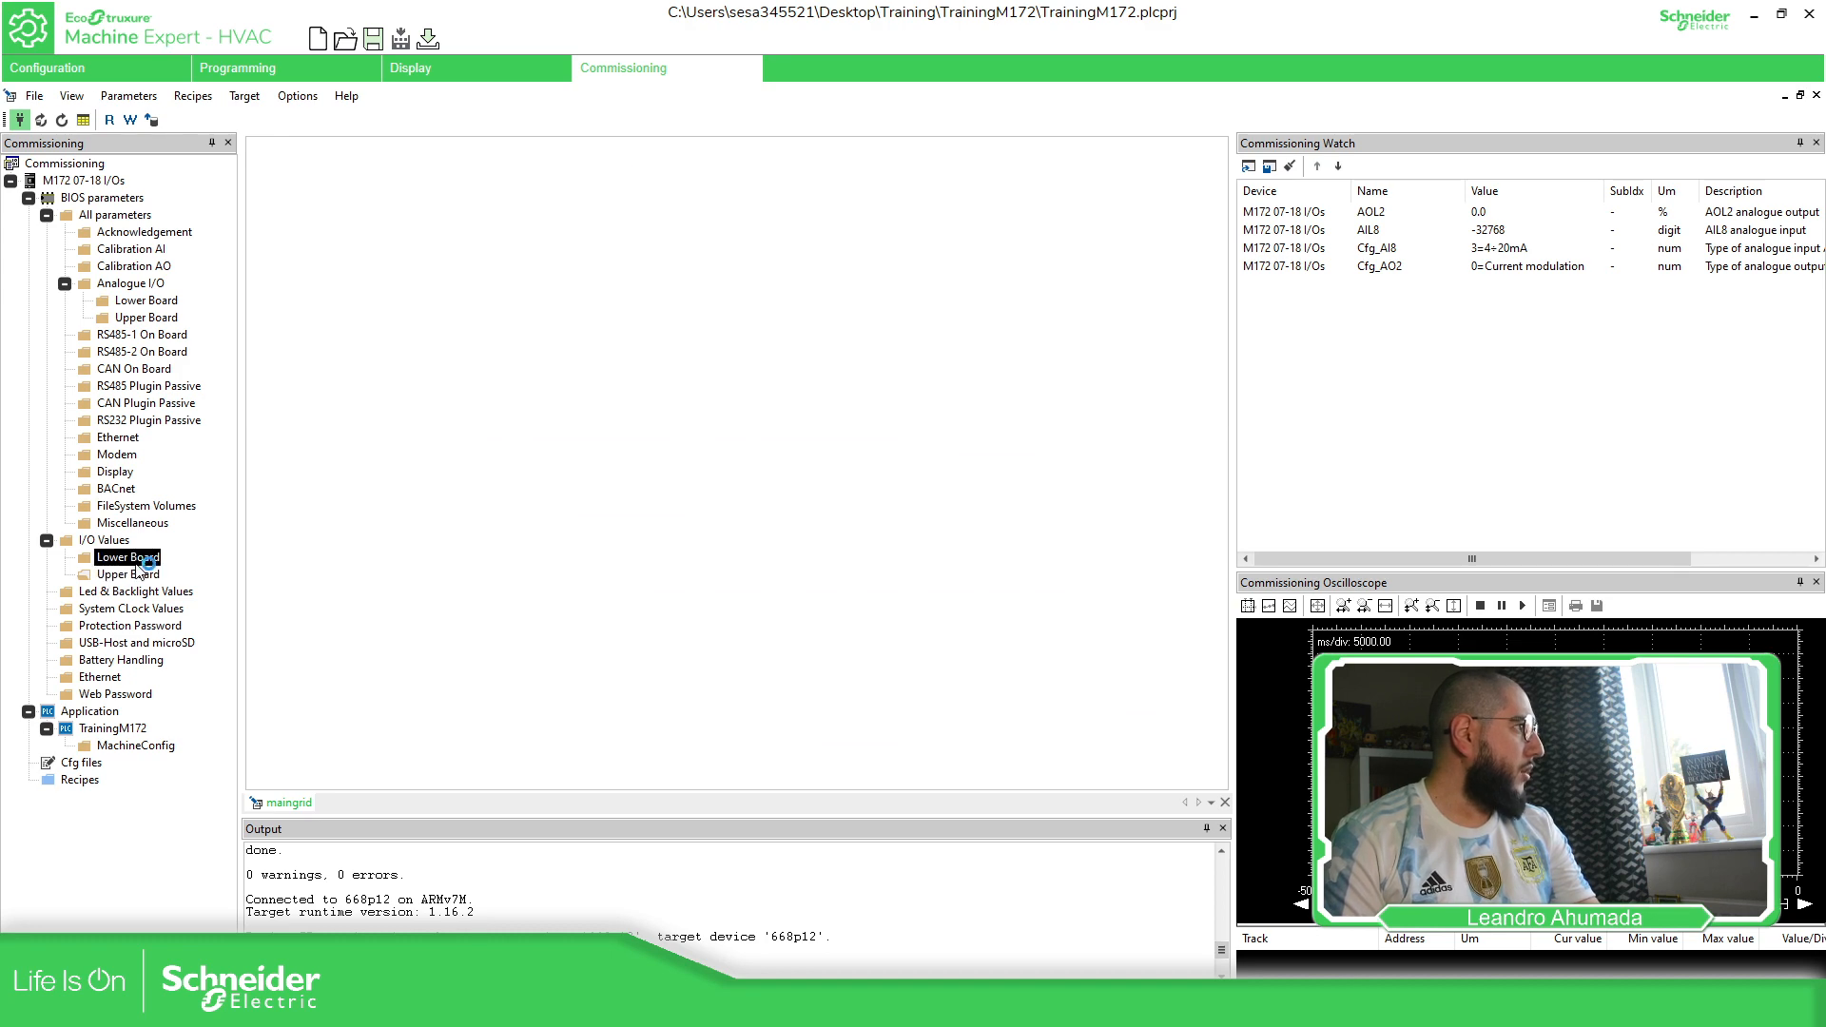
left_click(121, 575)
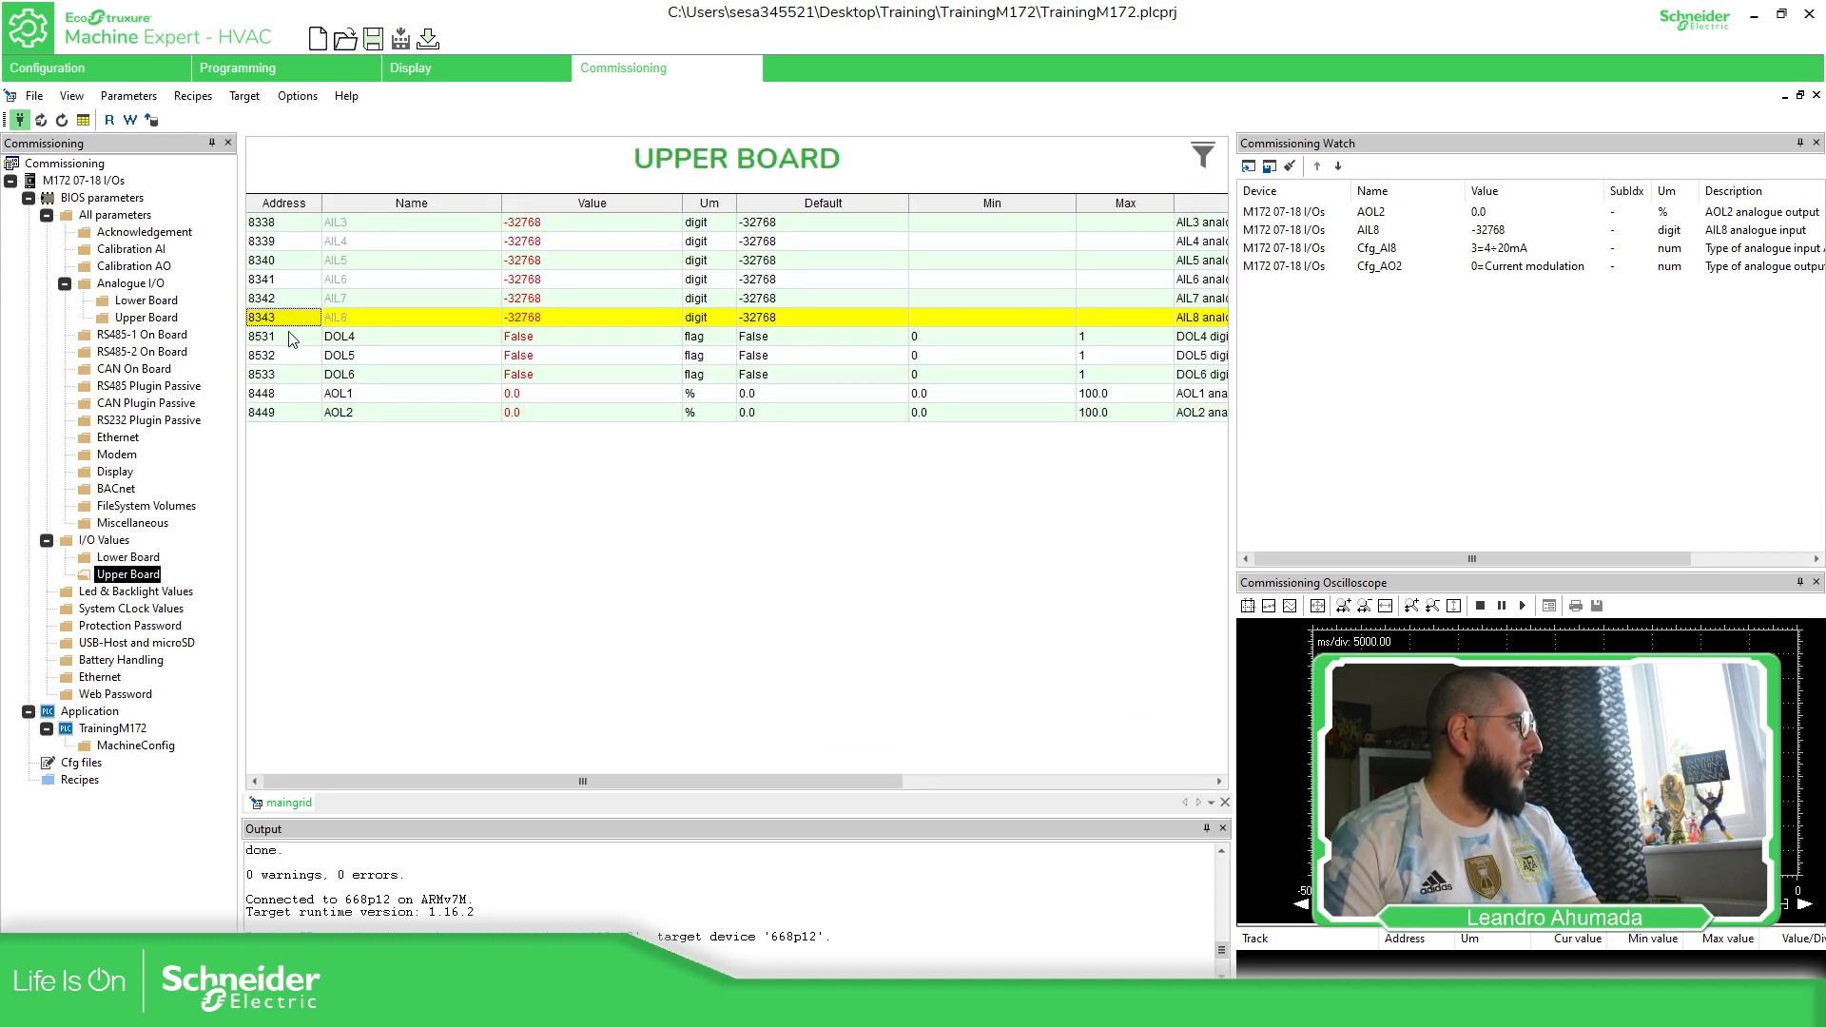
left_click(293, 412)
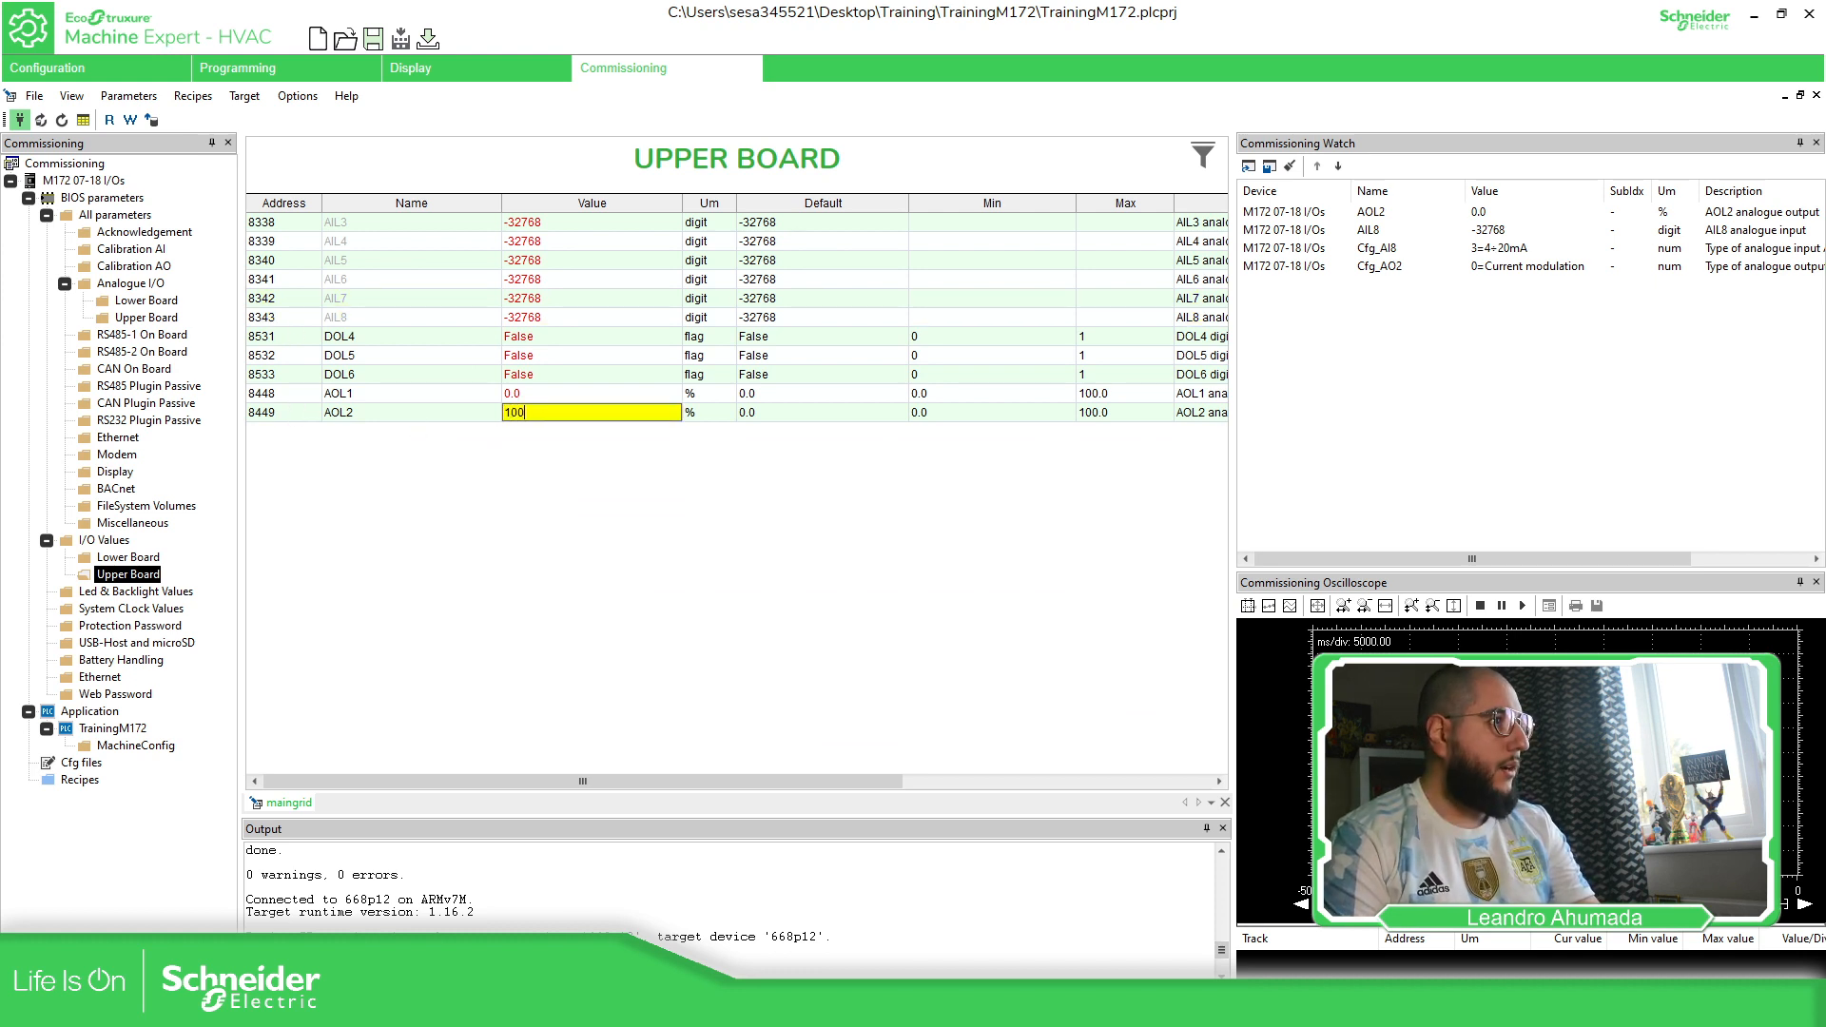
key("Return")
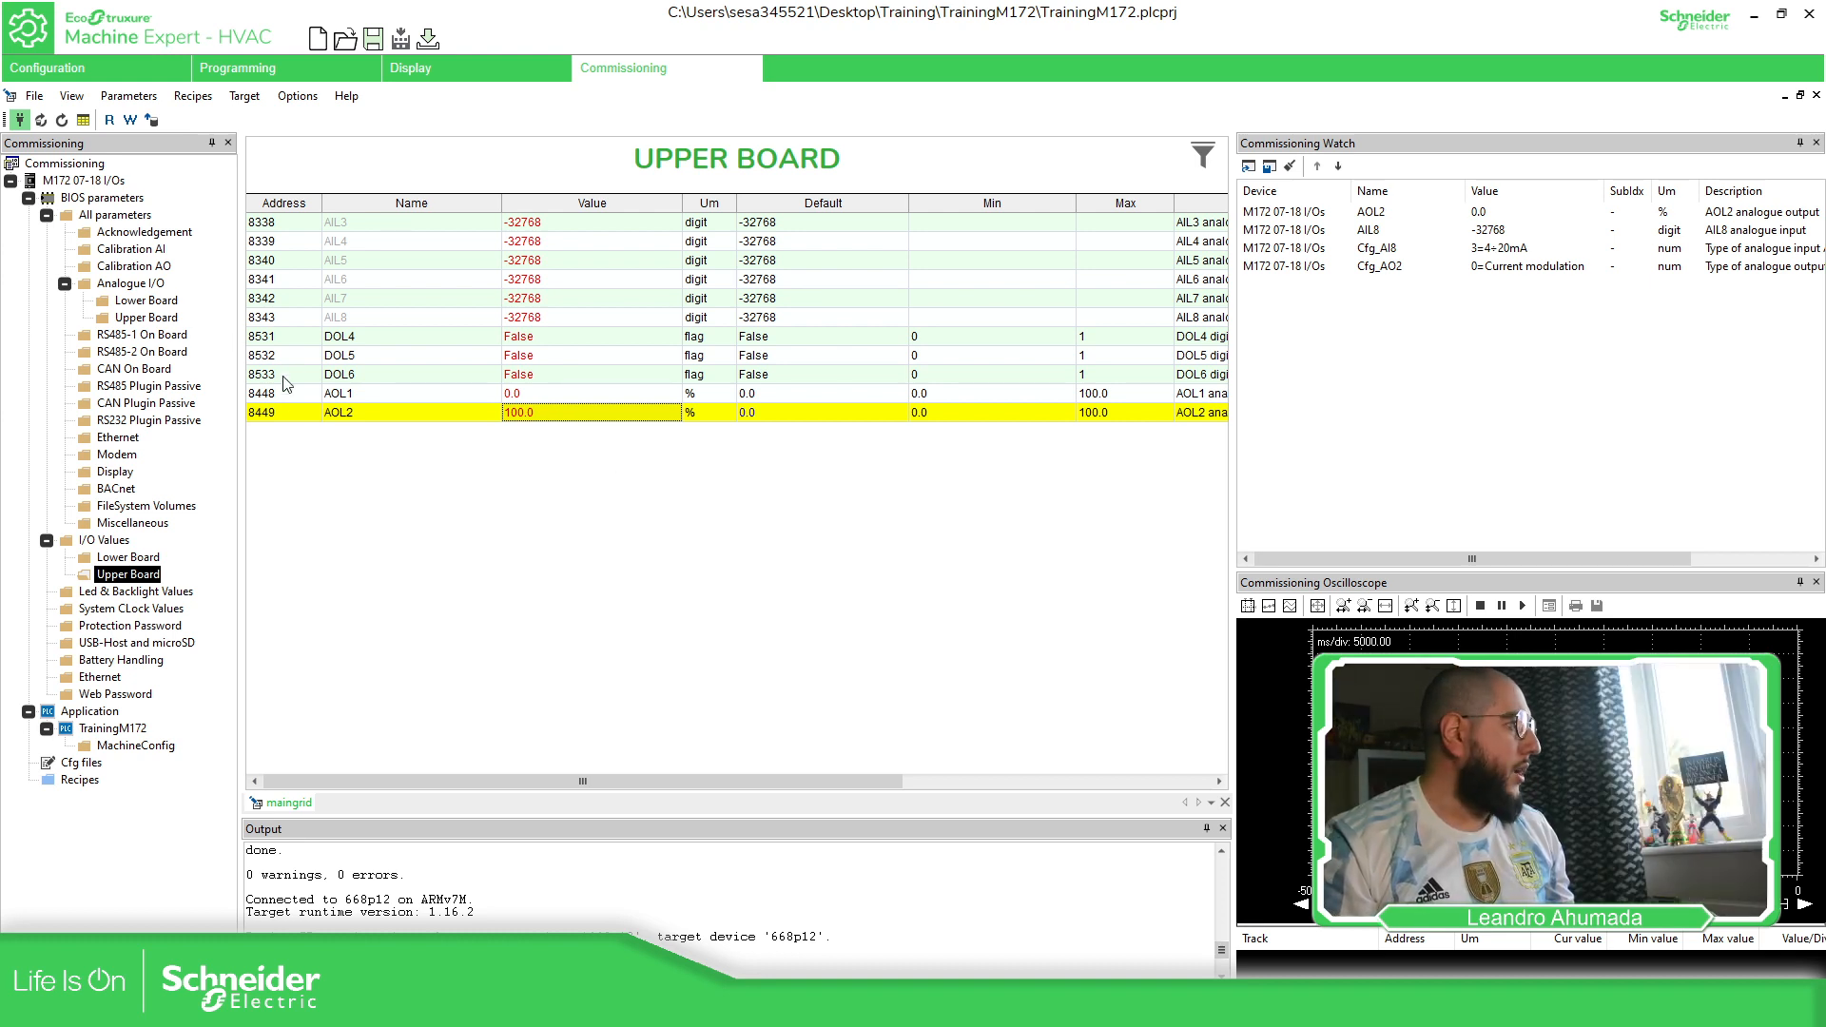
left_click(286, 415)
left_click(130, 121)
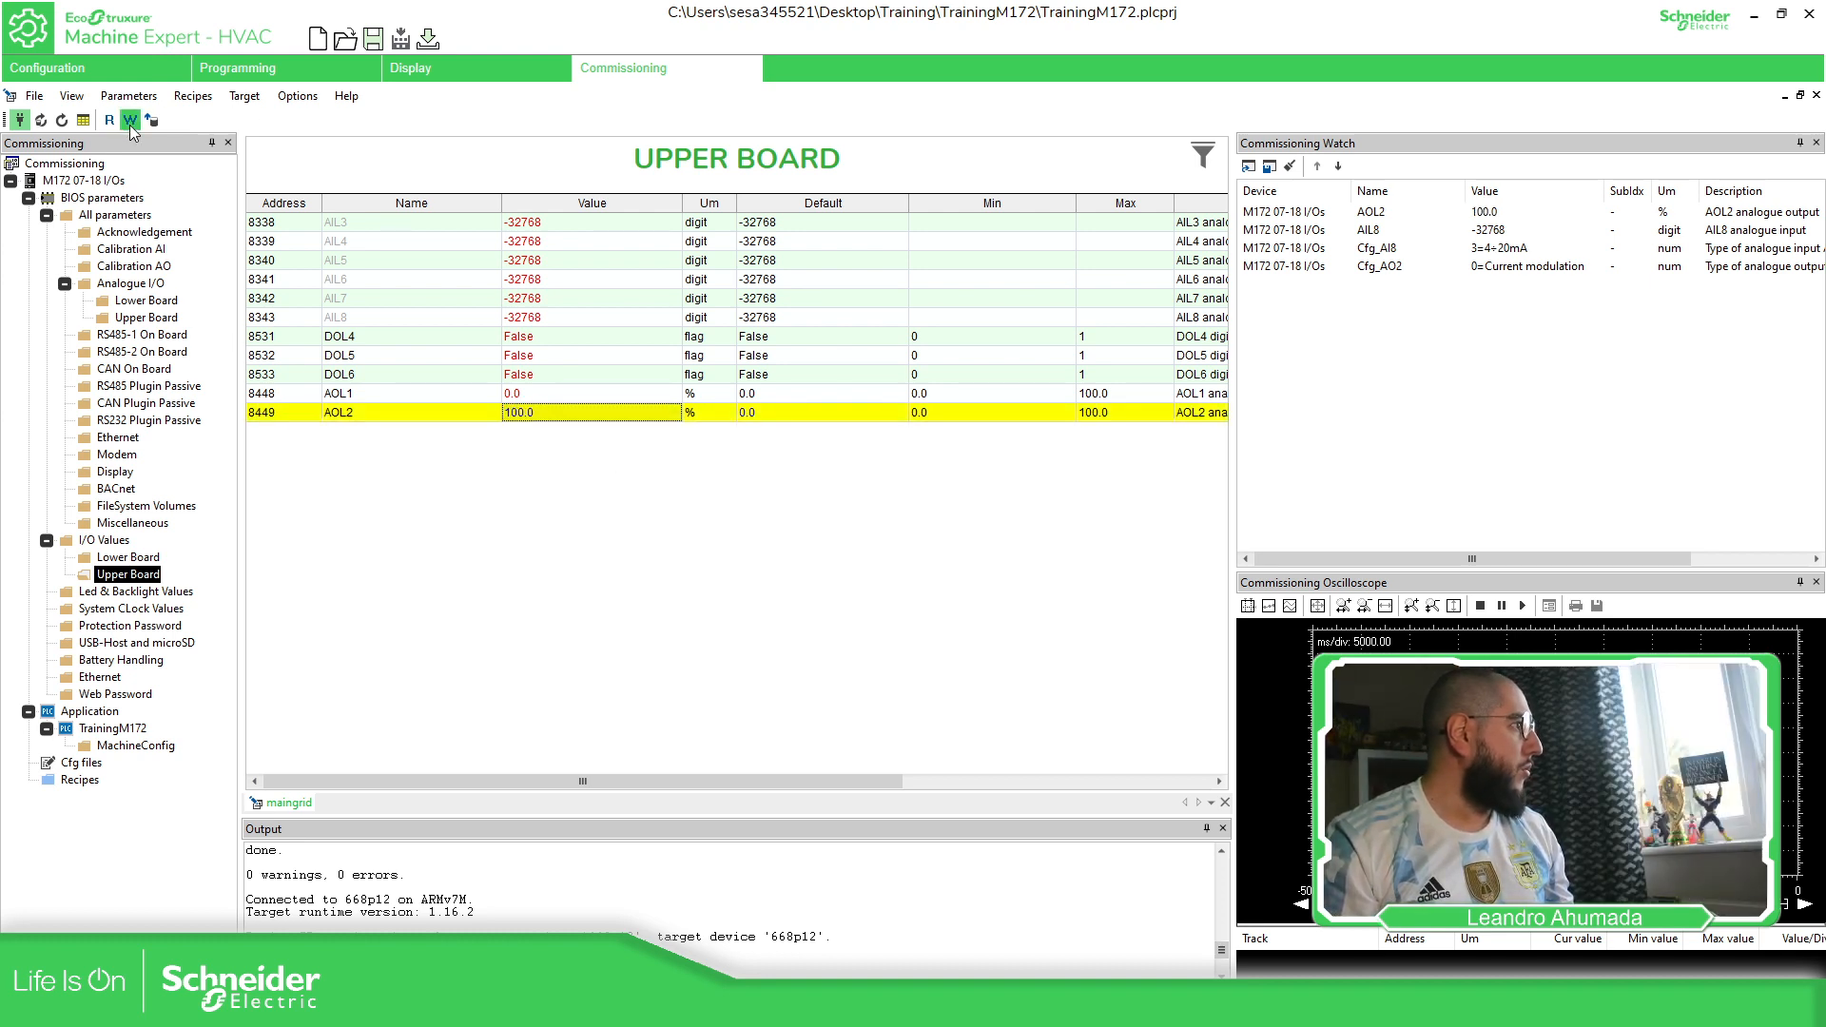
left_click(1440, 383)
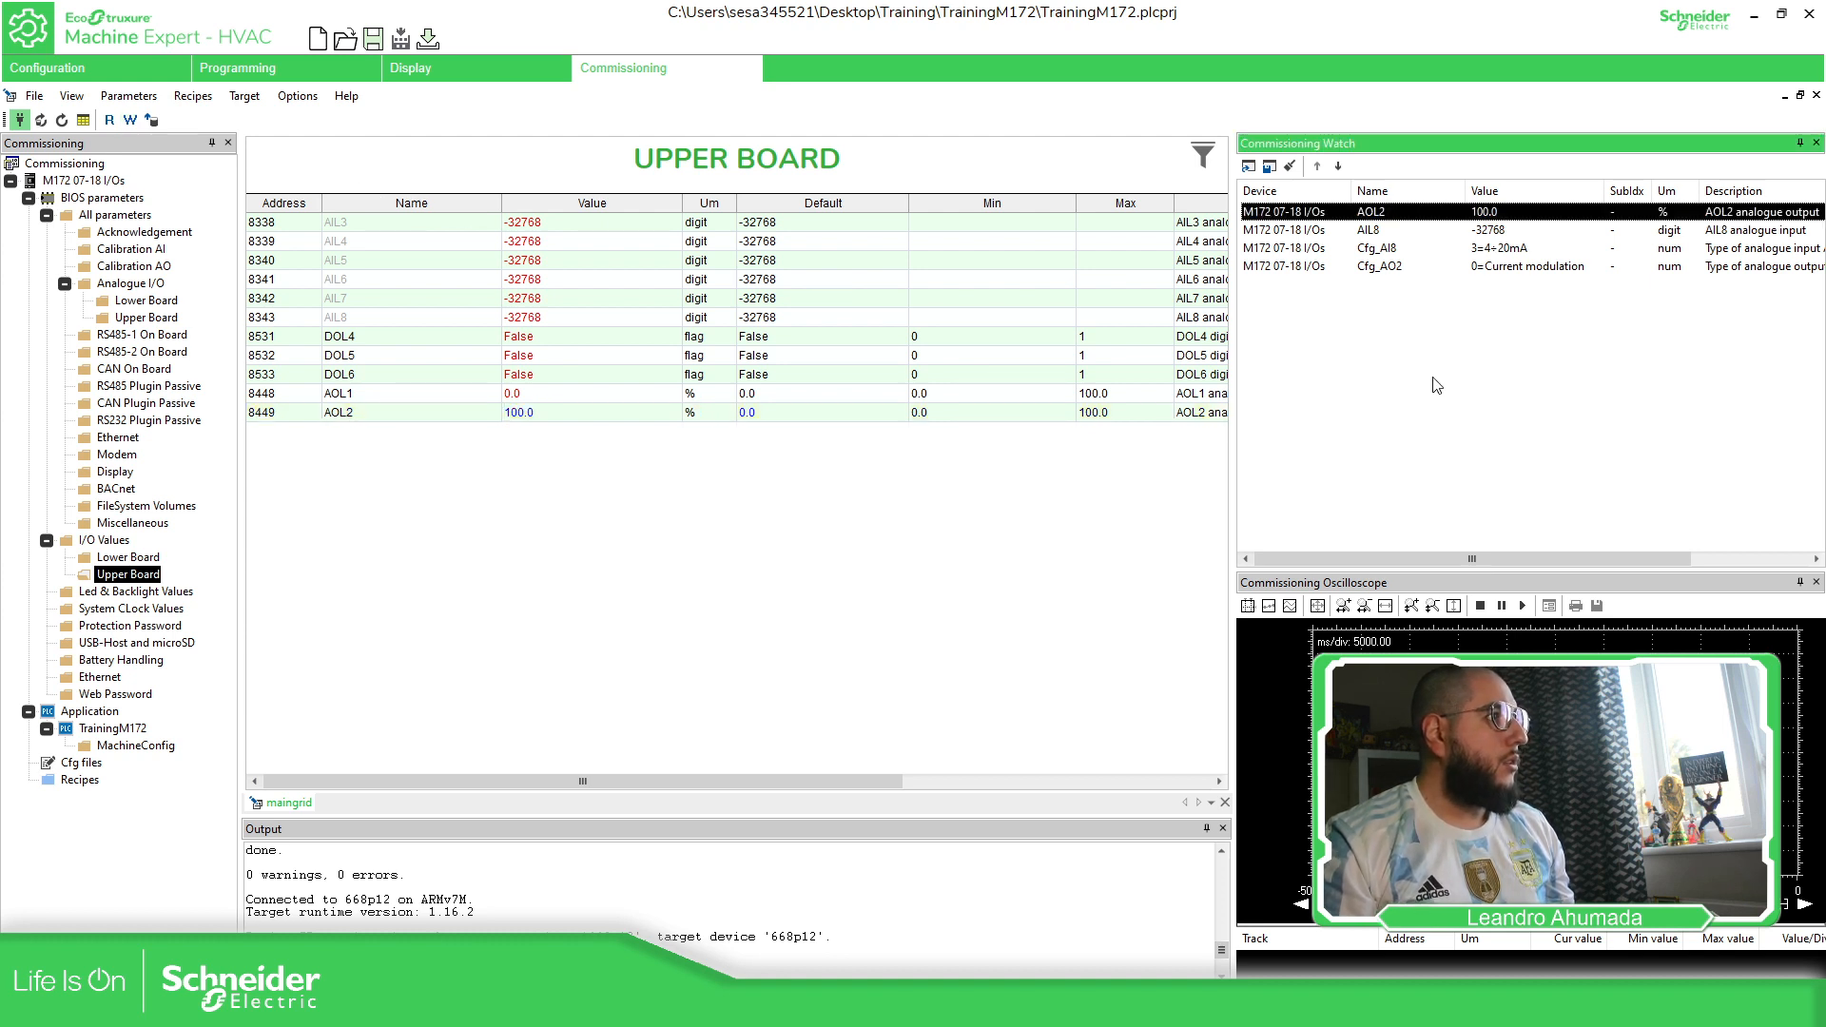
left_click(1506, 234)
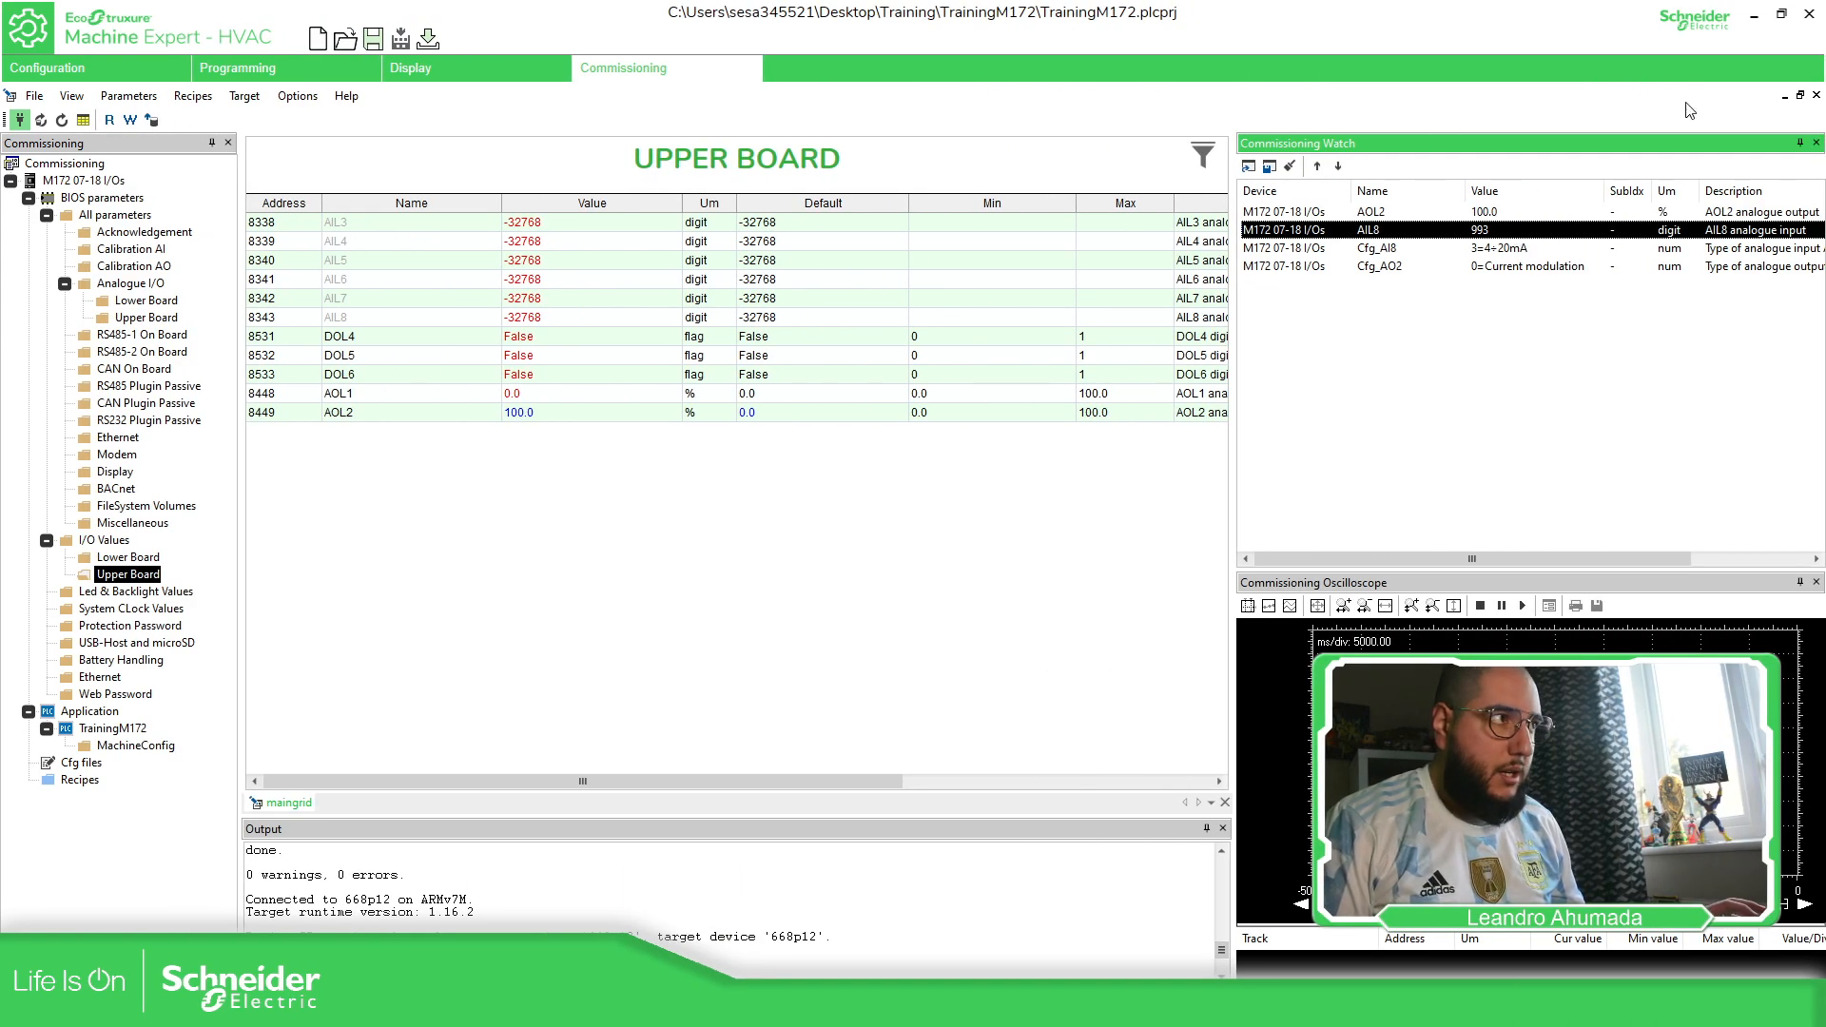
Step: Review AOL2 and AIL8 in the commissioning watch, and write 0 % to AOL2 on the Upper Board
left_click(1504, 215)
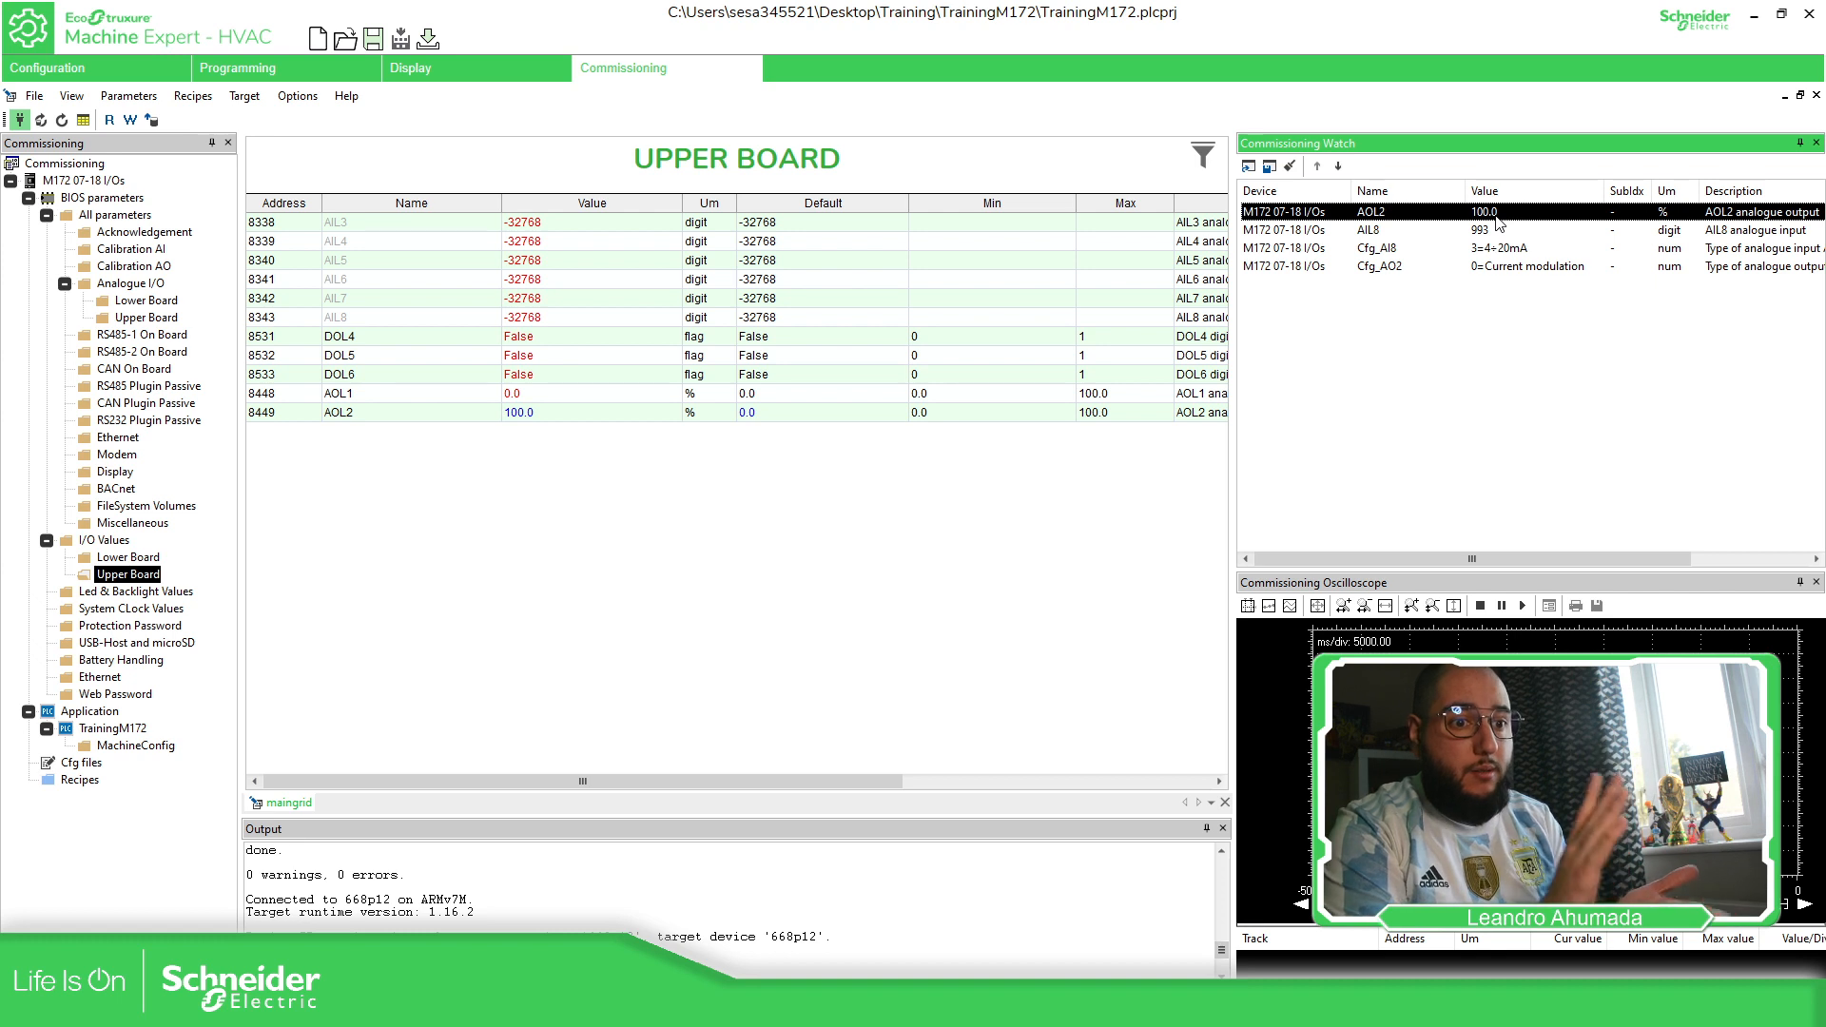
left_click(1485, 233)
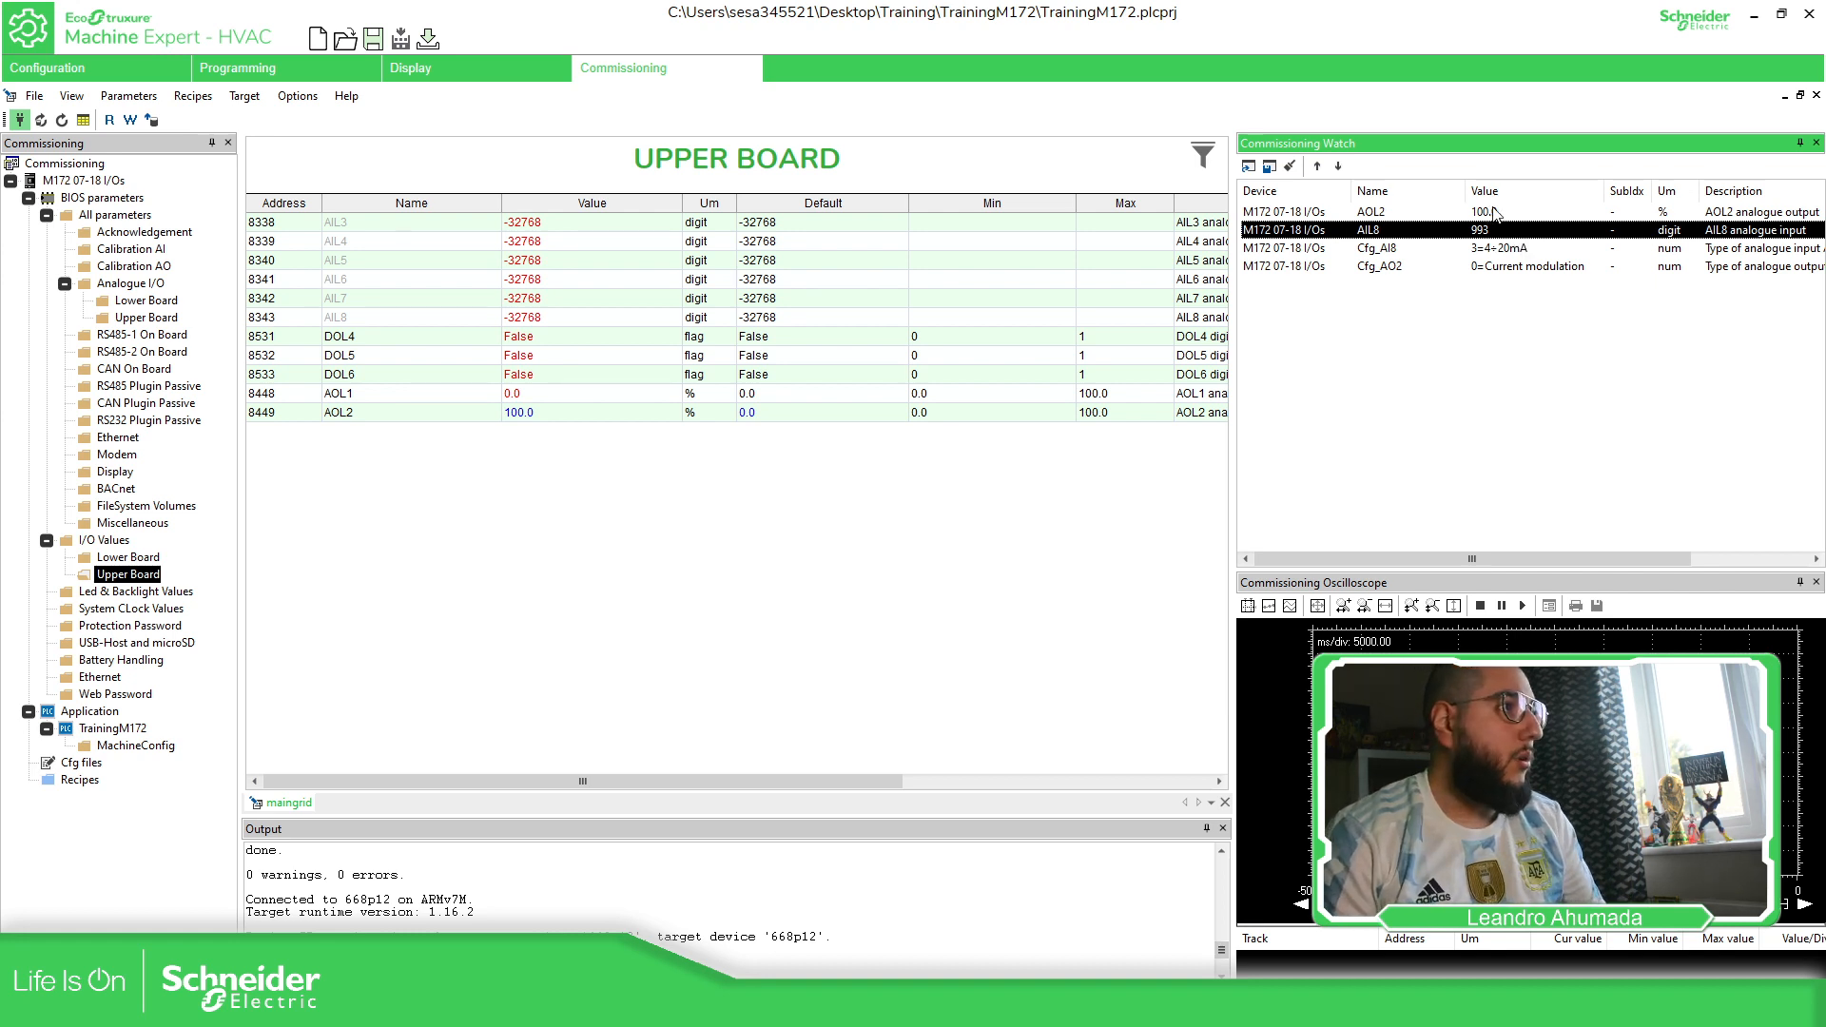
left_click(1499, 212)
double_click(575, 416)
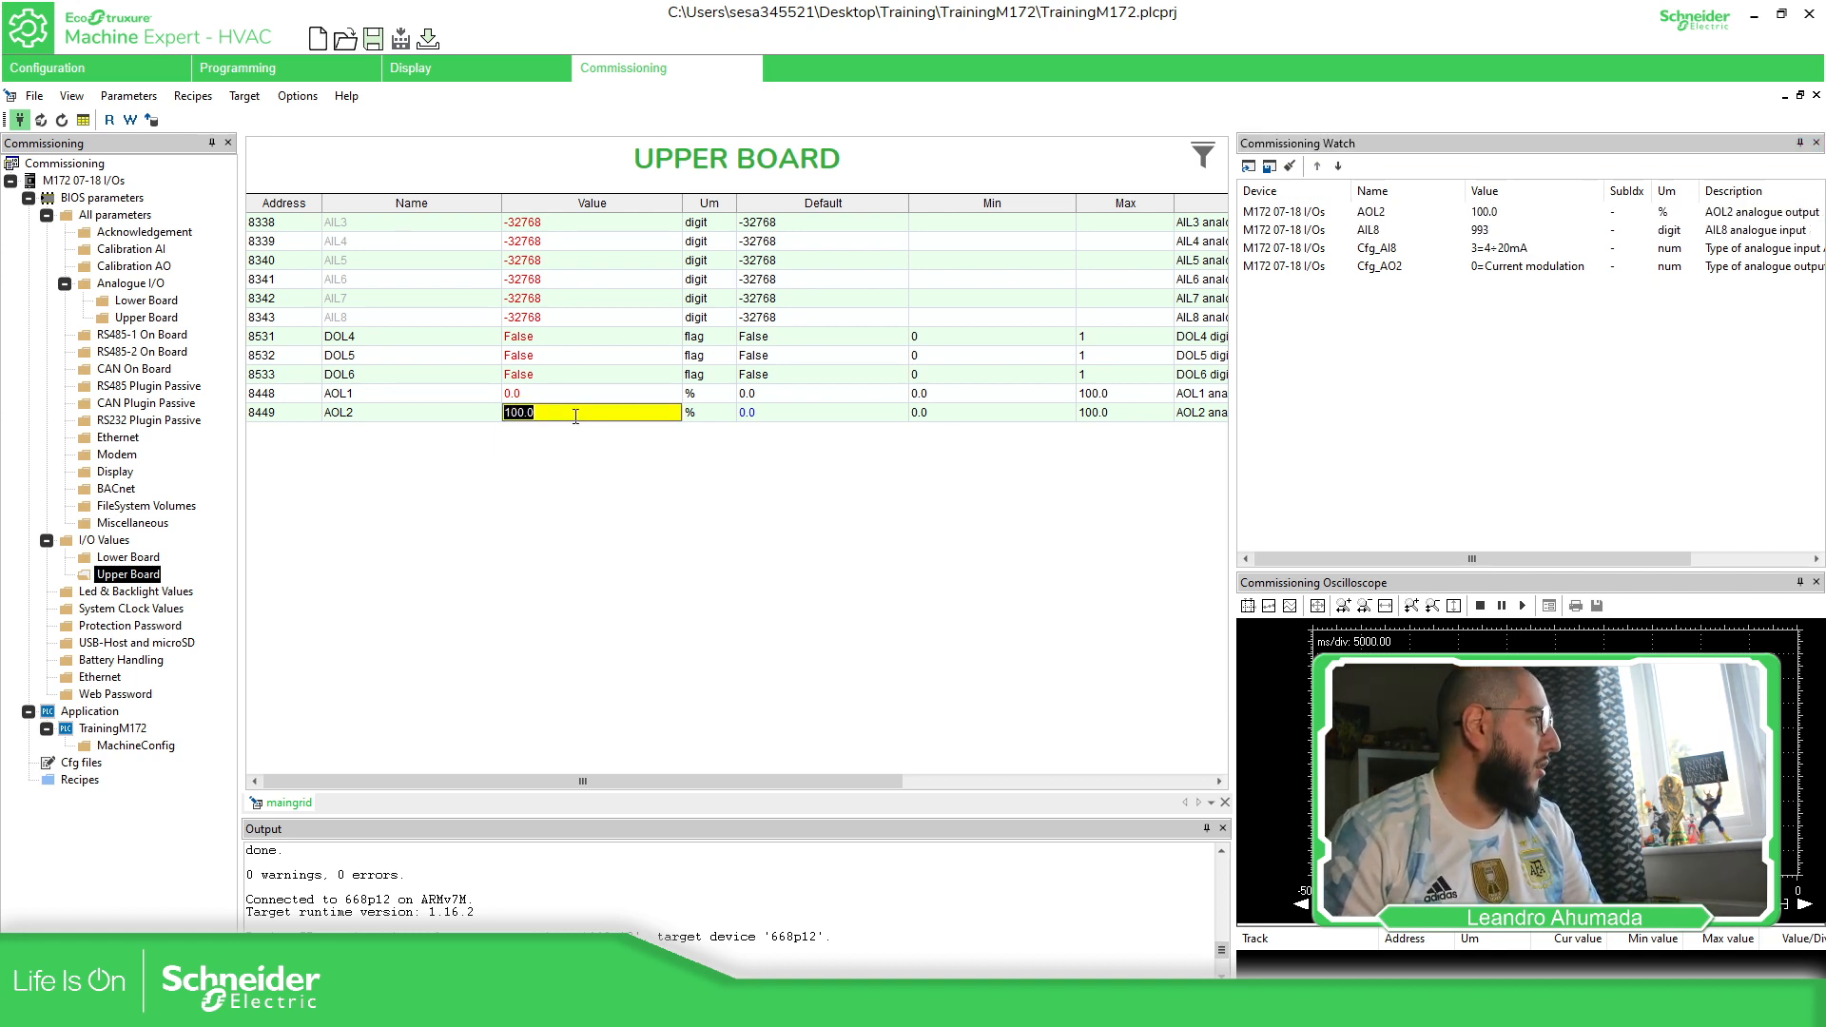
type("0")
key("Return")
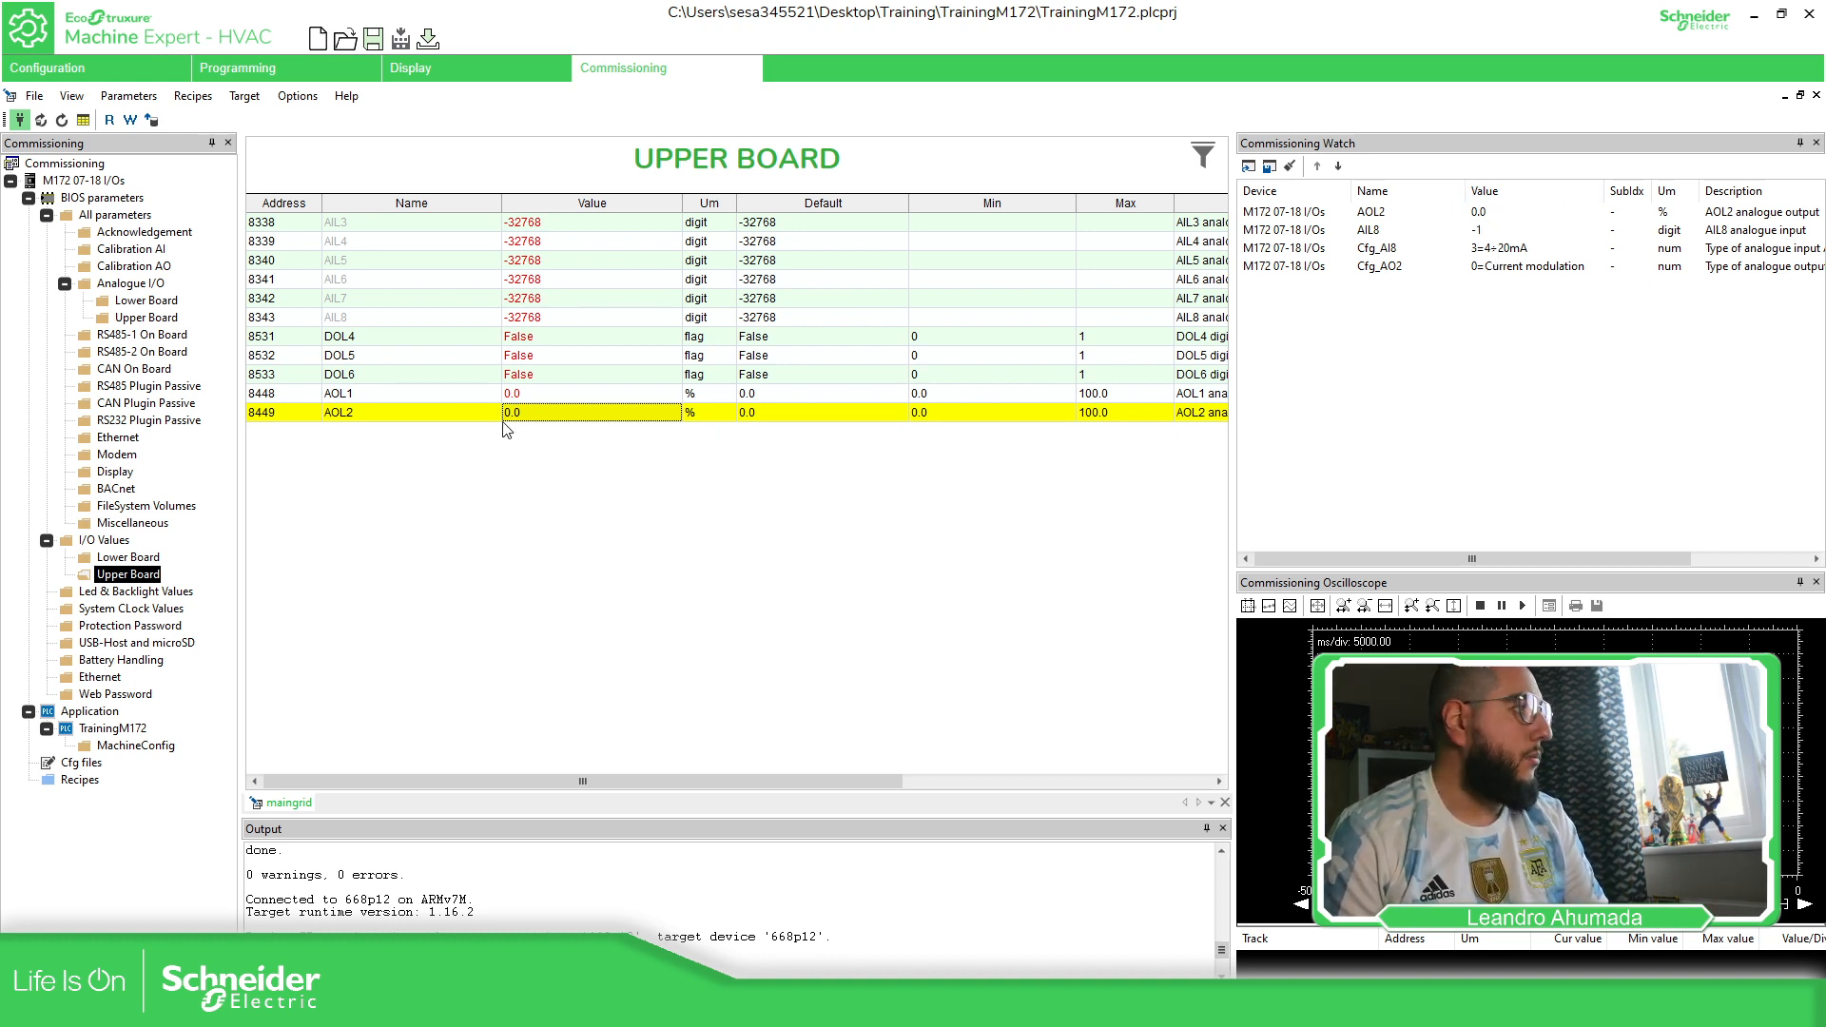
Step: Write 10 % to AOL2 on the Upper Board and check the AIL8 input in the watch
left_click(530, 413)
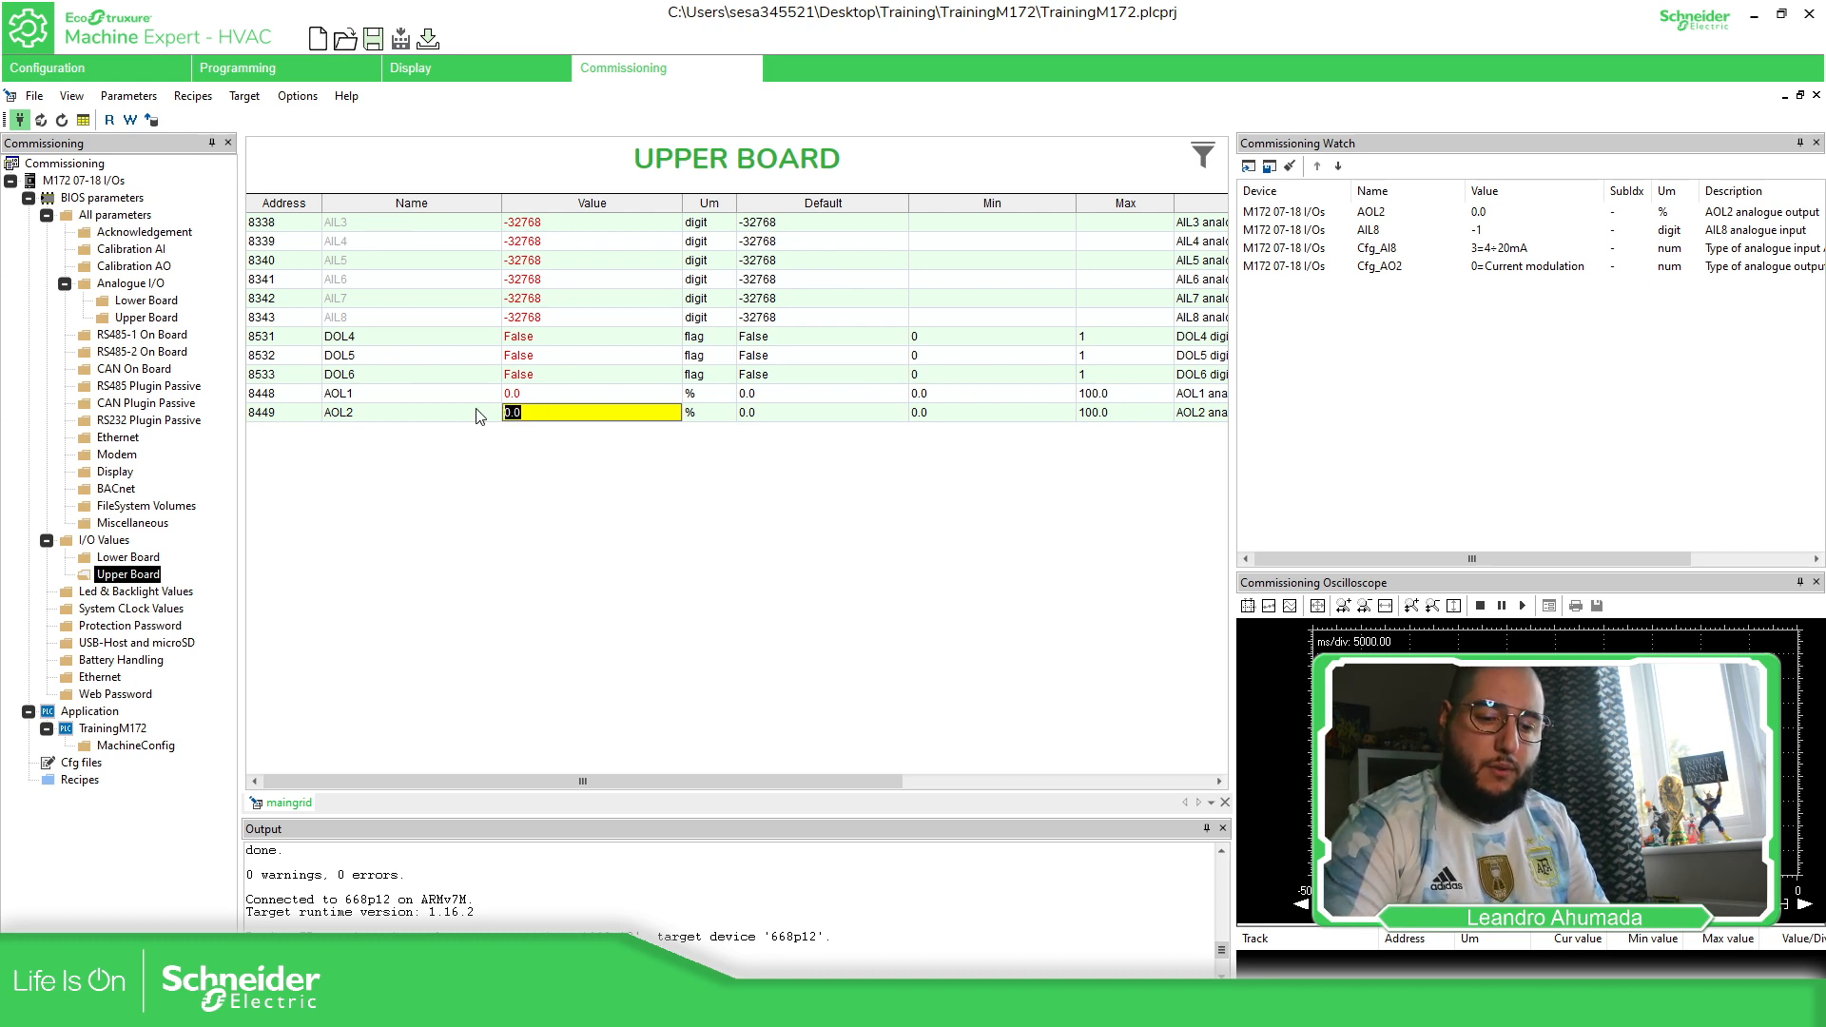
type("1")
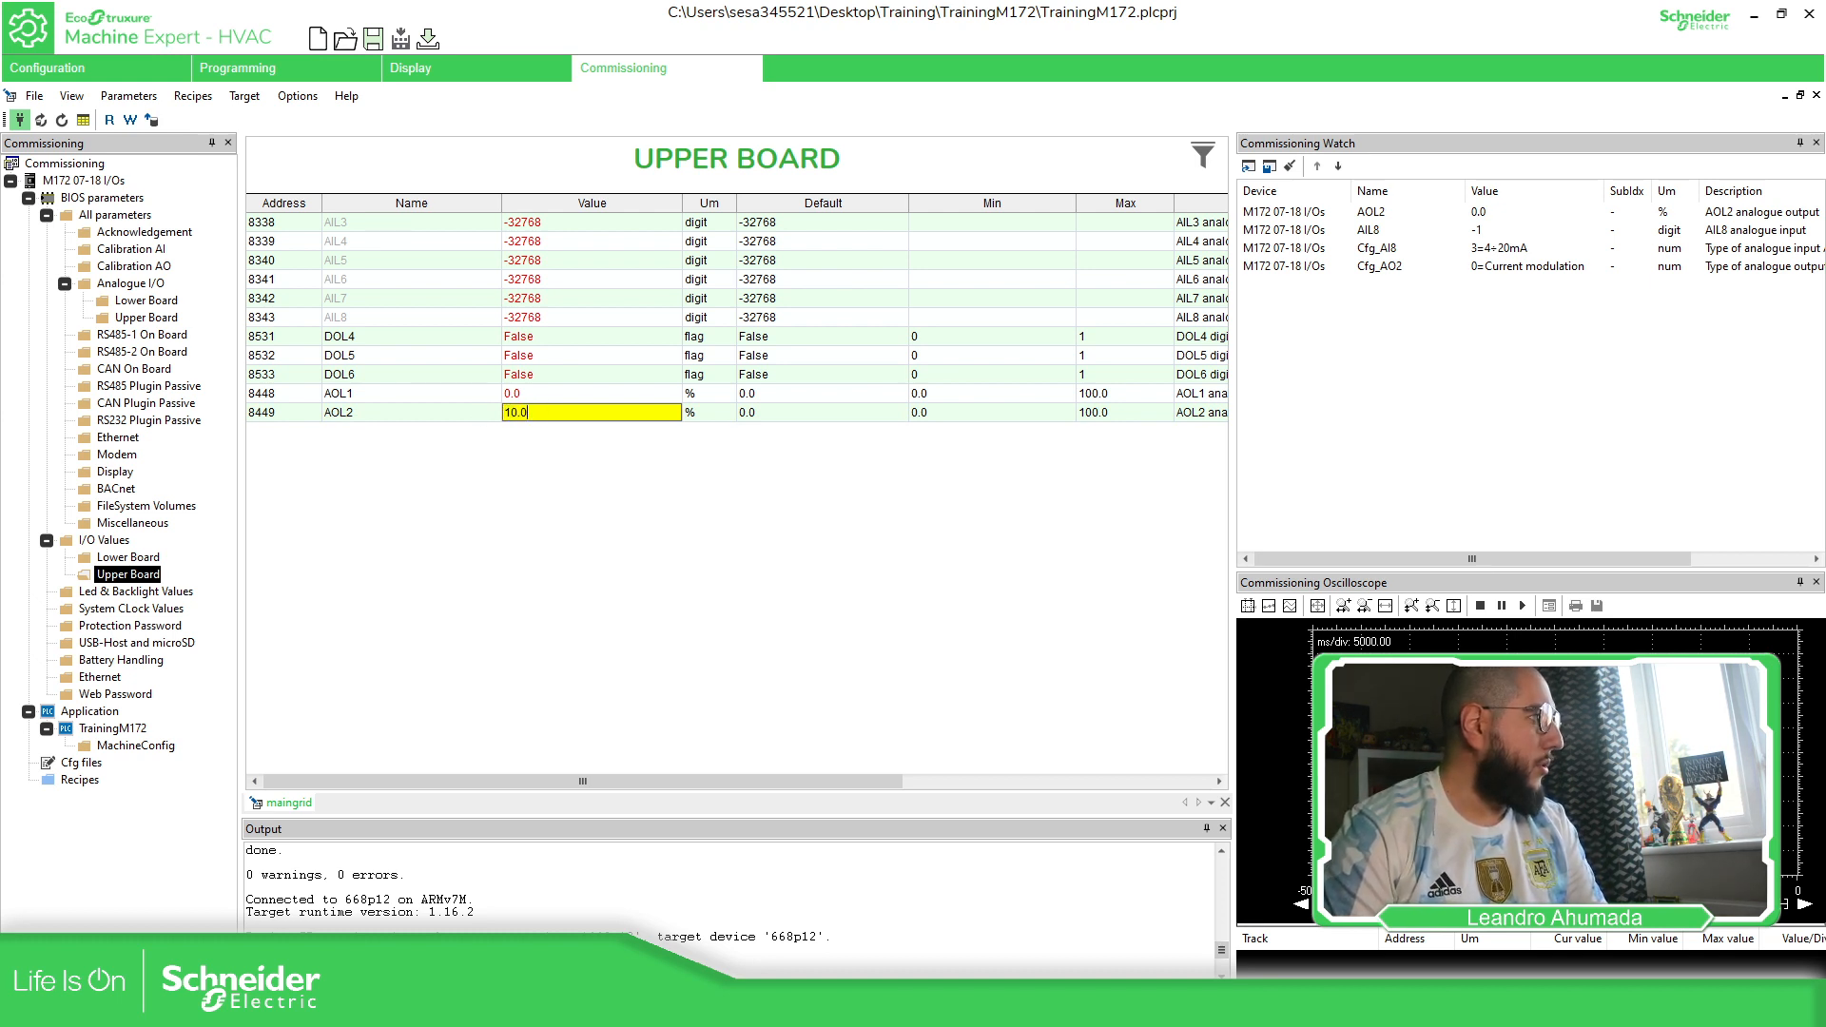
key("Return")
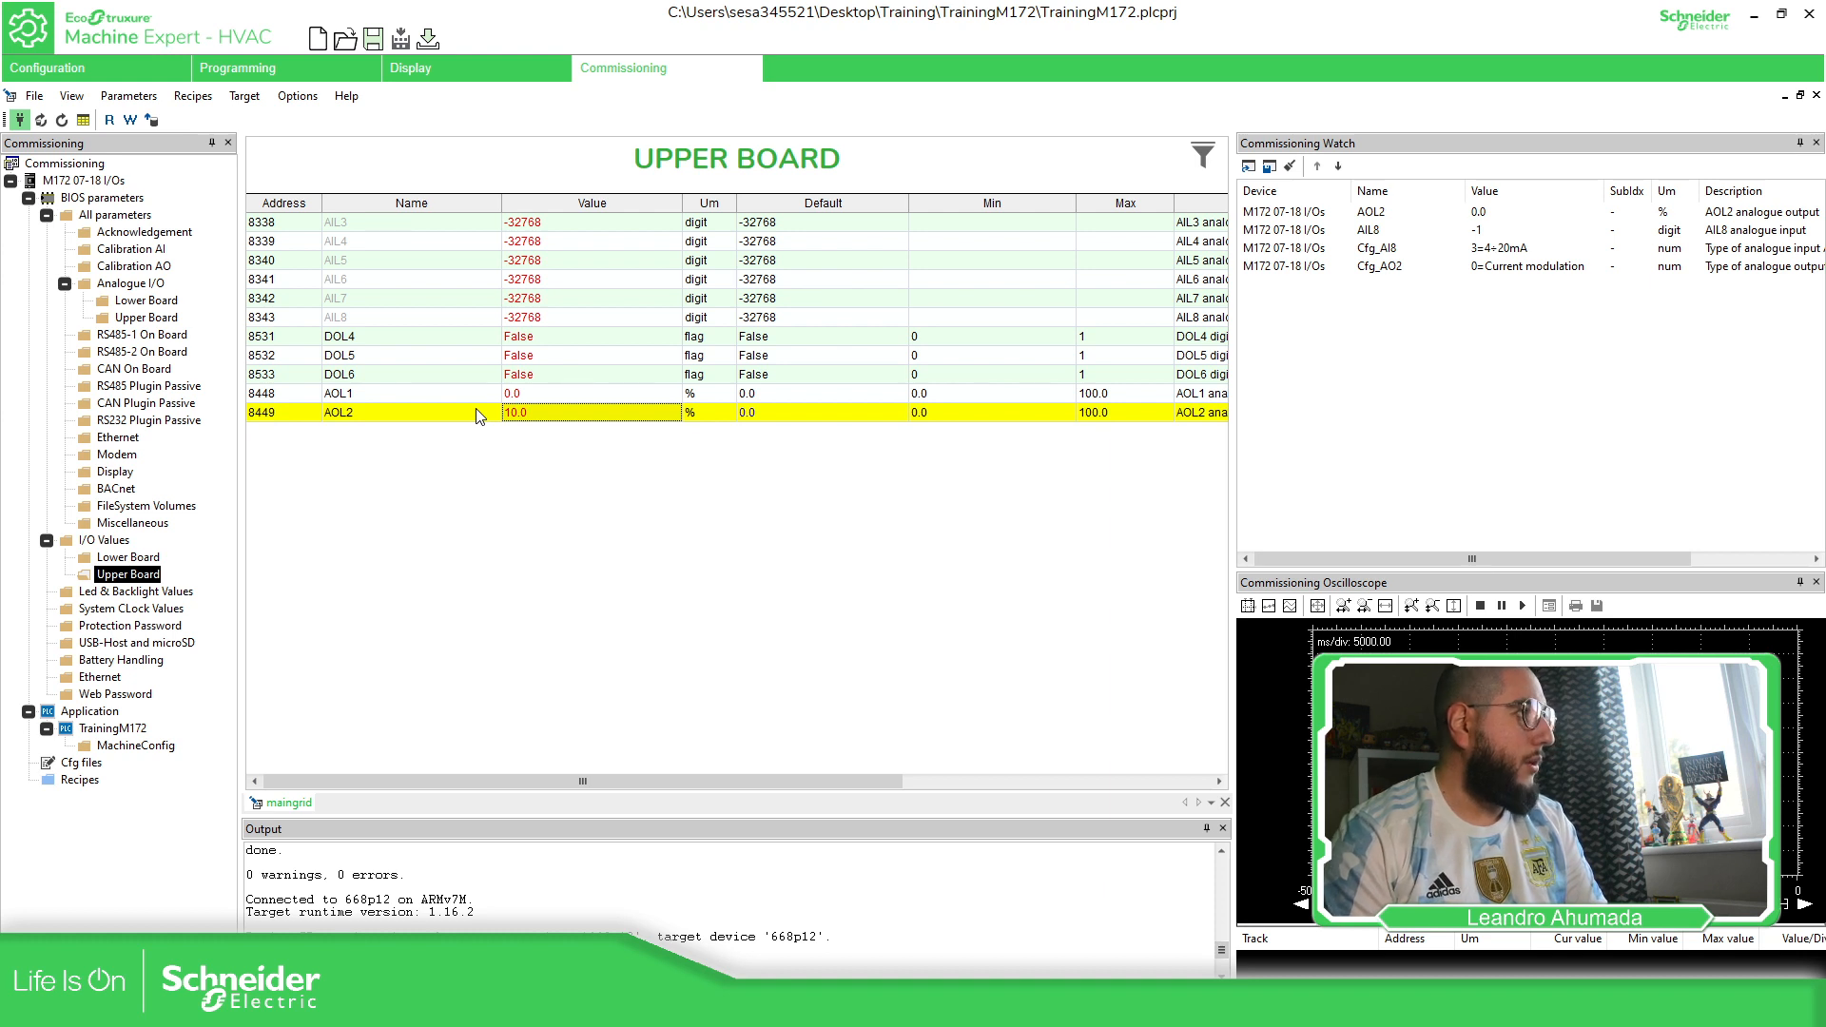
left_click(130, 120)
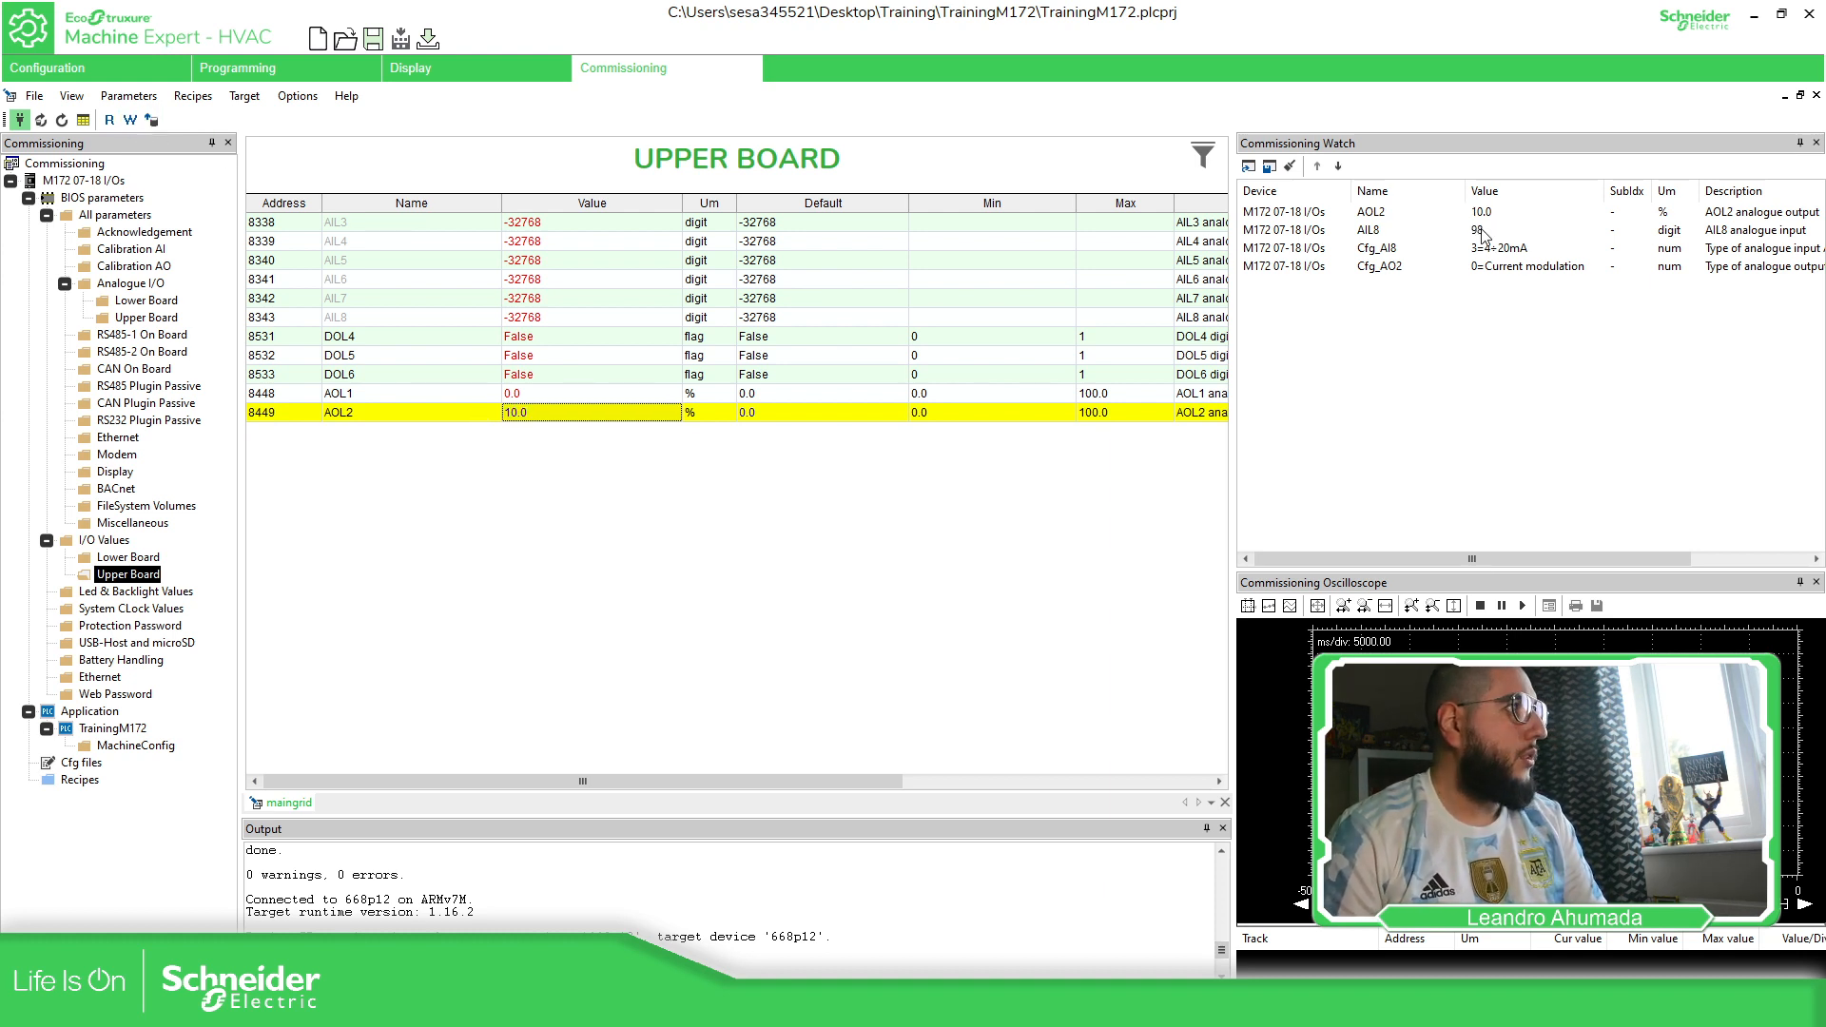
left_click(1525, 229)
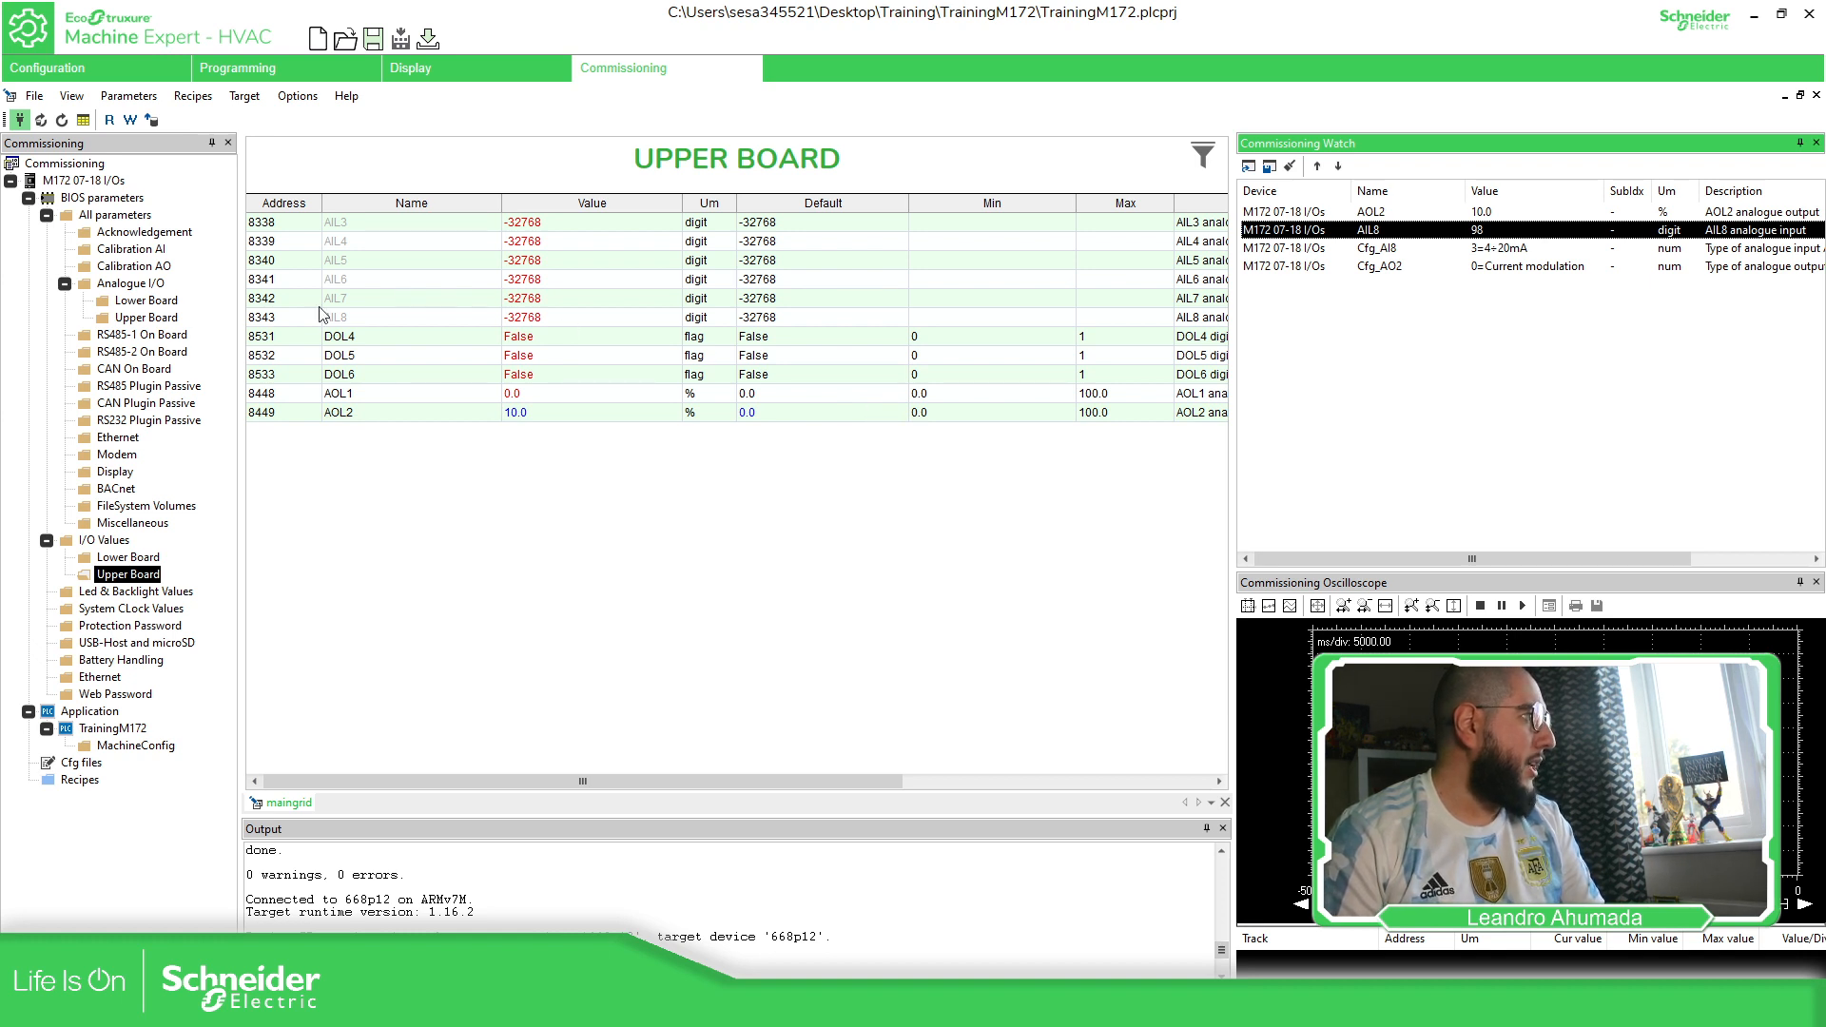
Step: Set Cfg_AI7 and Cfg_AI8 in the Upper Board analogue I/O parameters to 11=0÷20mA, write them to the controller and check AIL8
left_click(1580, 249)
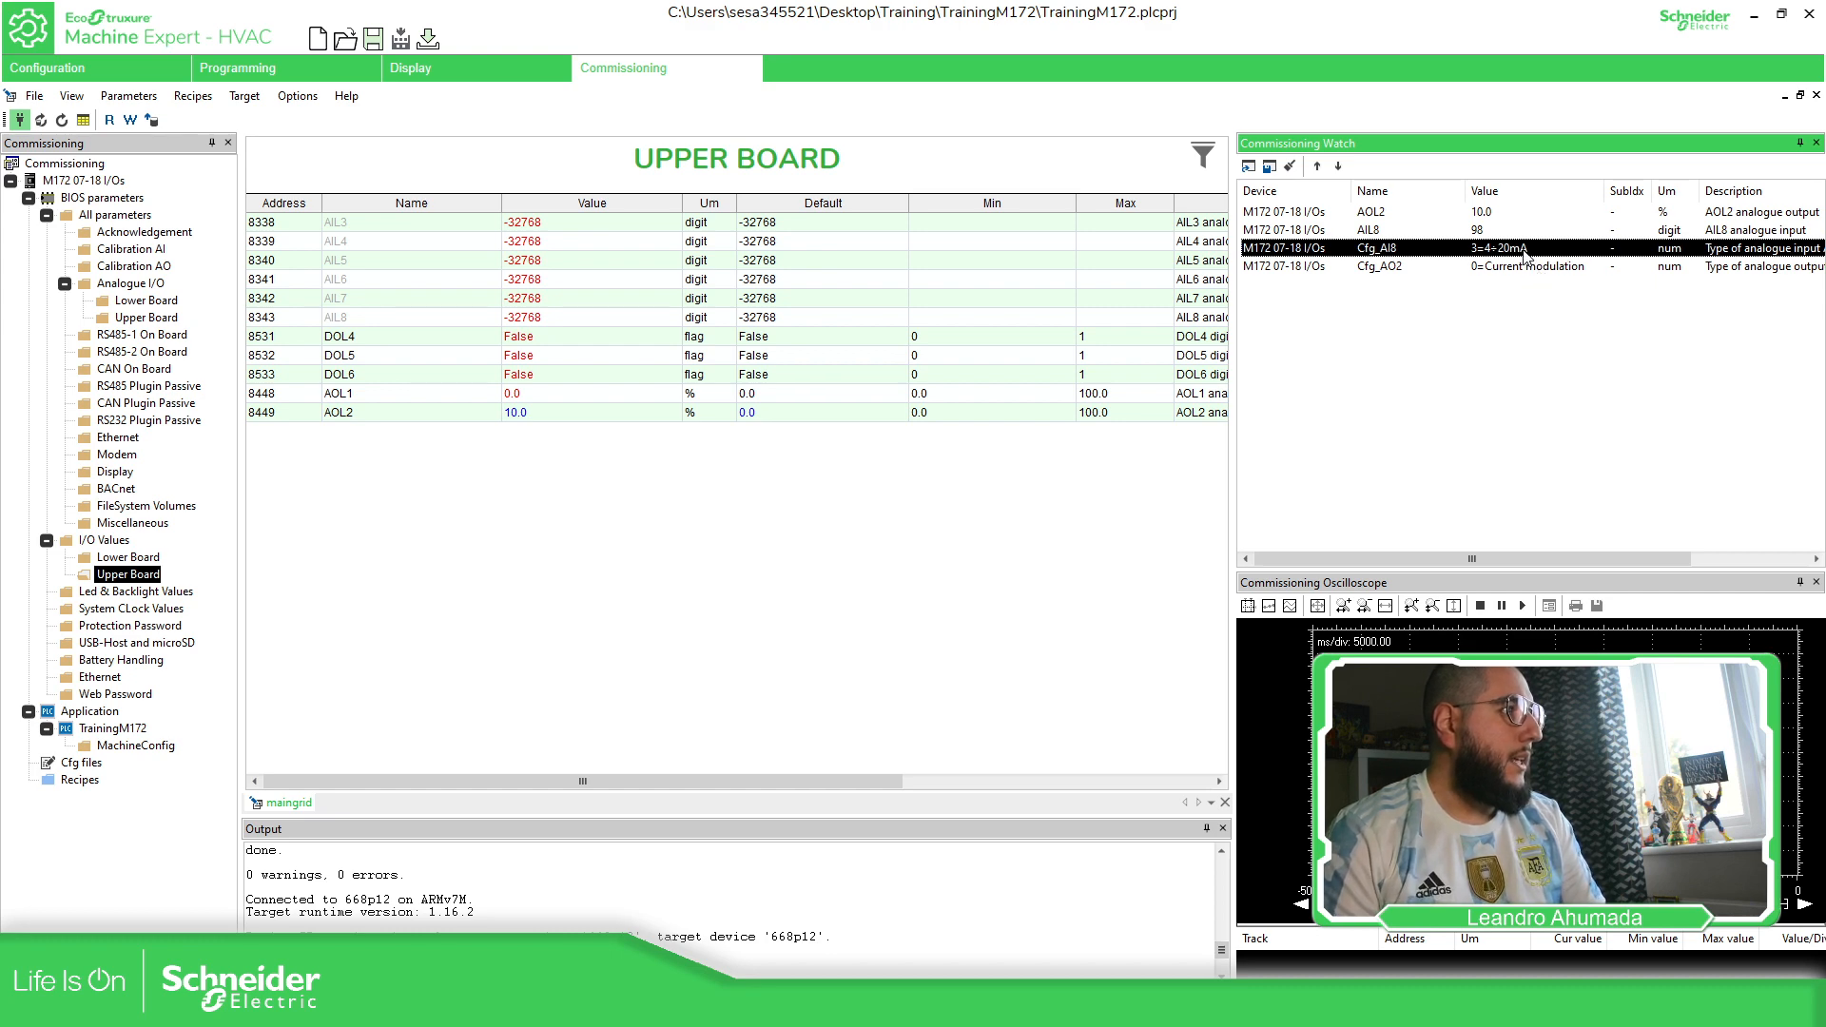
left_click(138, 302)
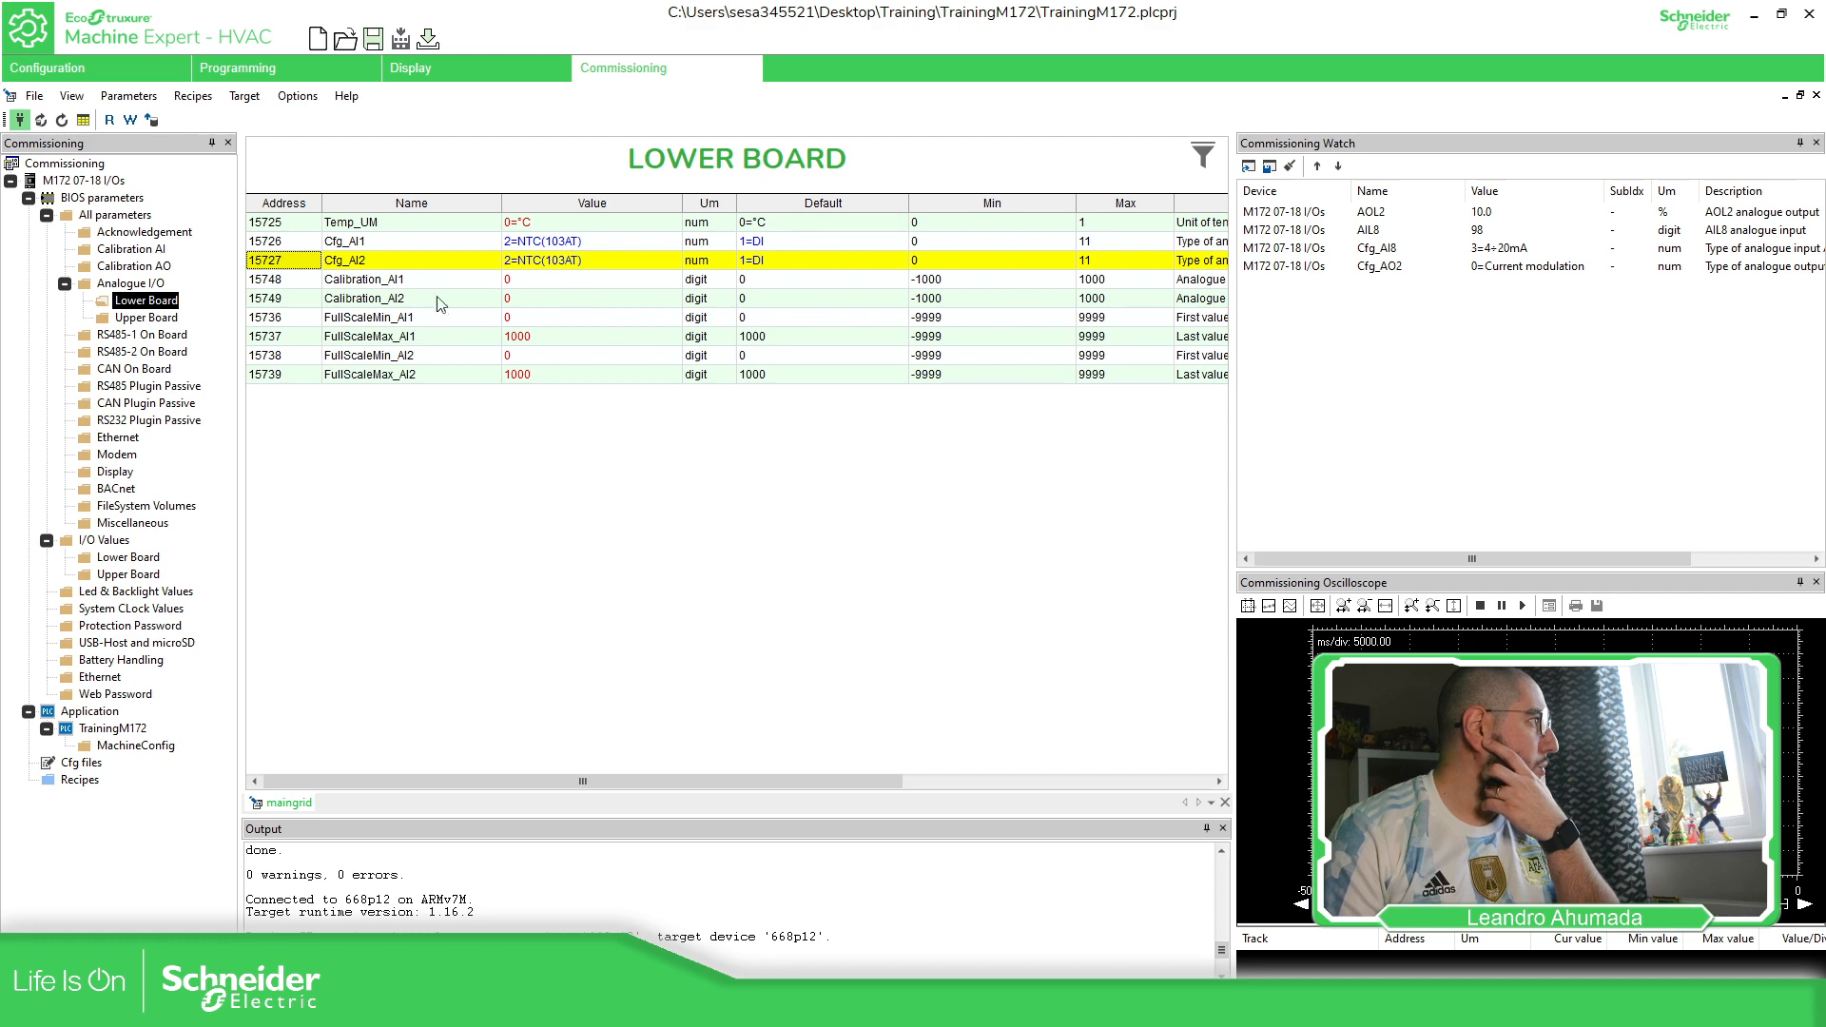
left_click(145, 318)
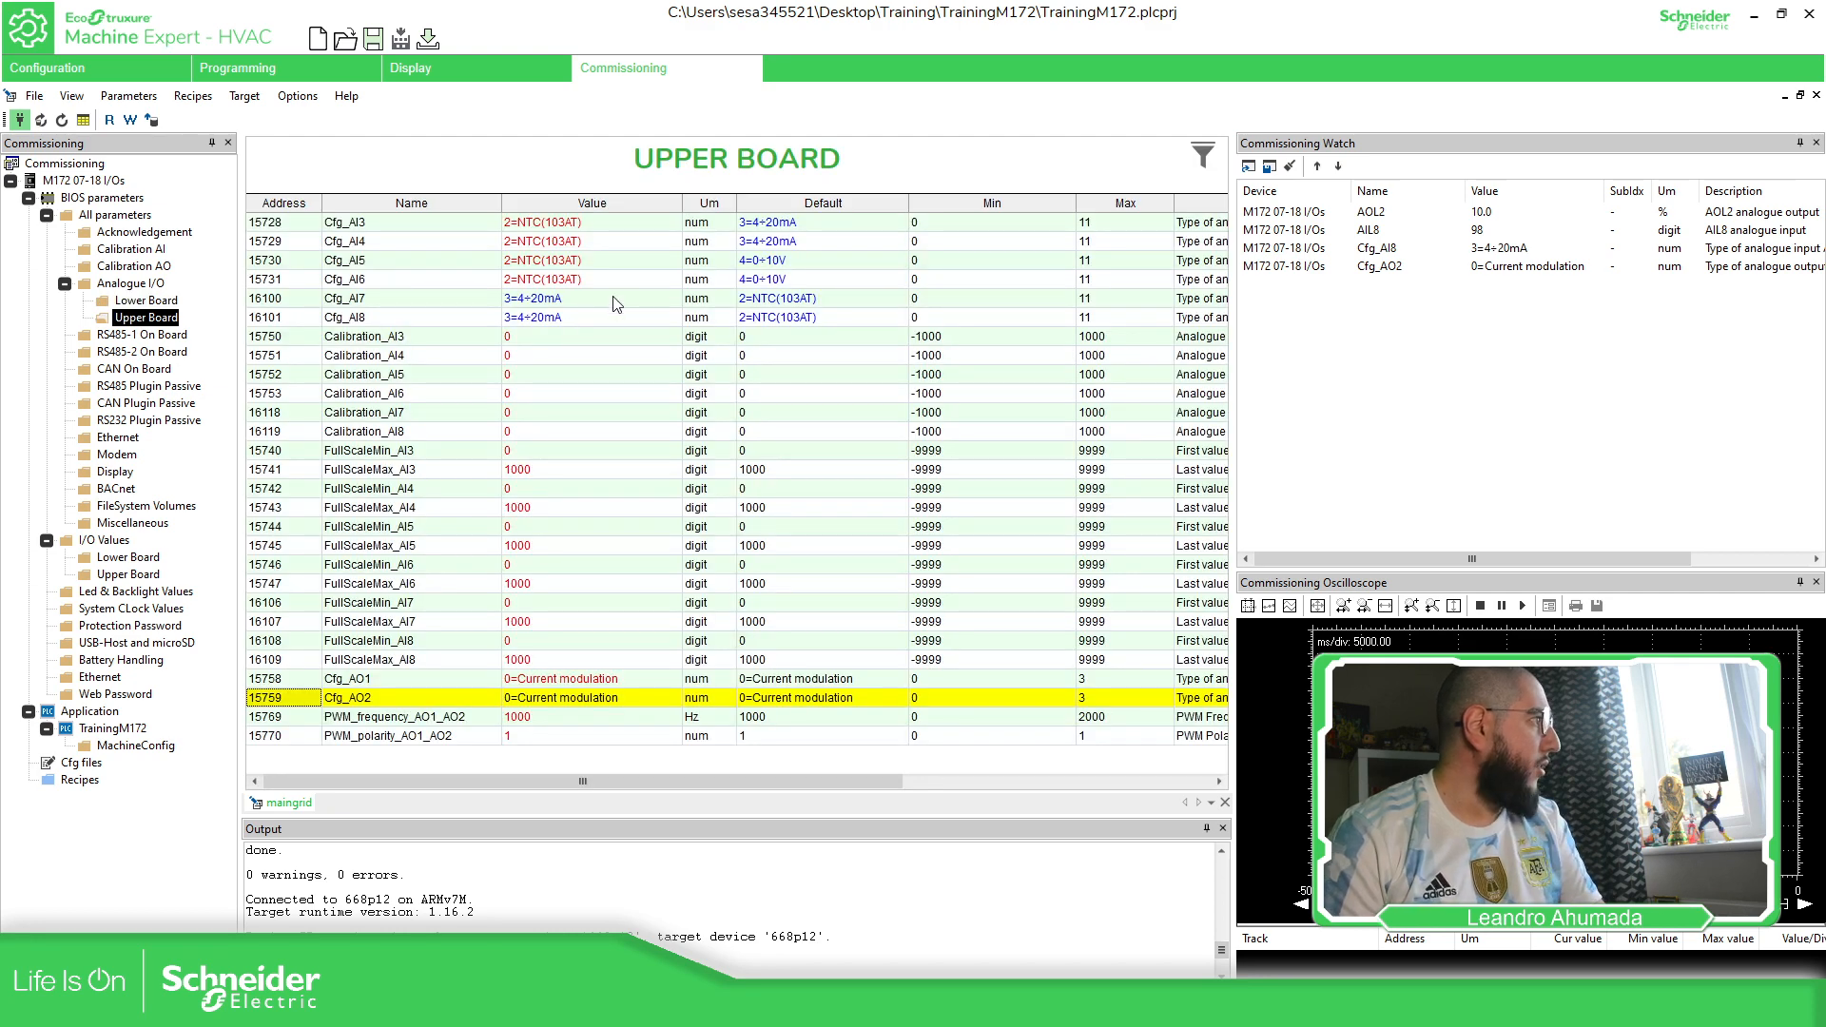
left_click(616, 302)
left_click(616, 300)
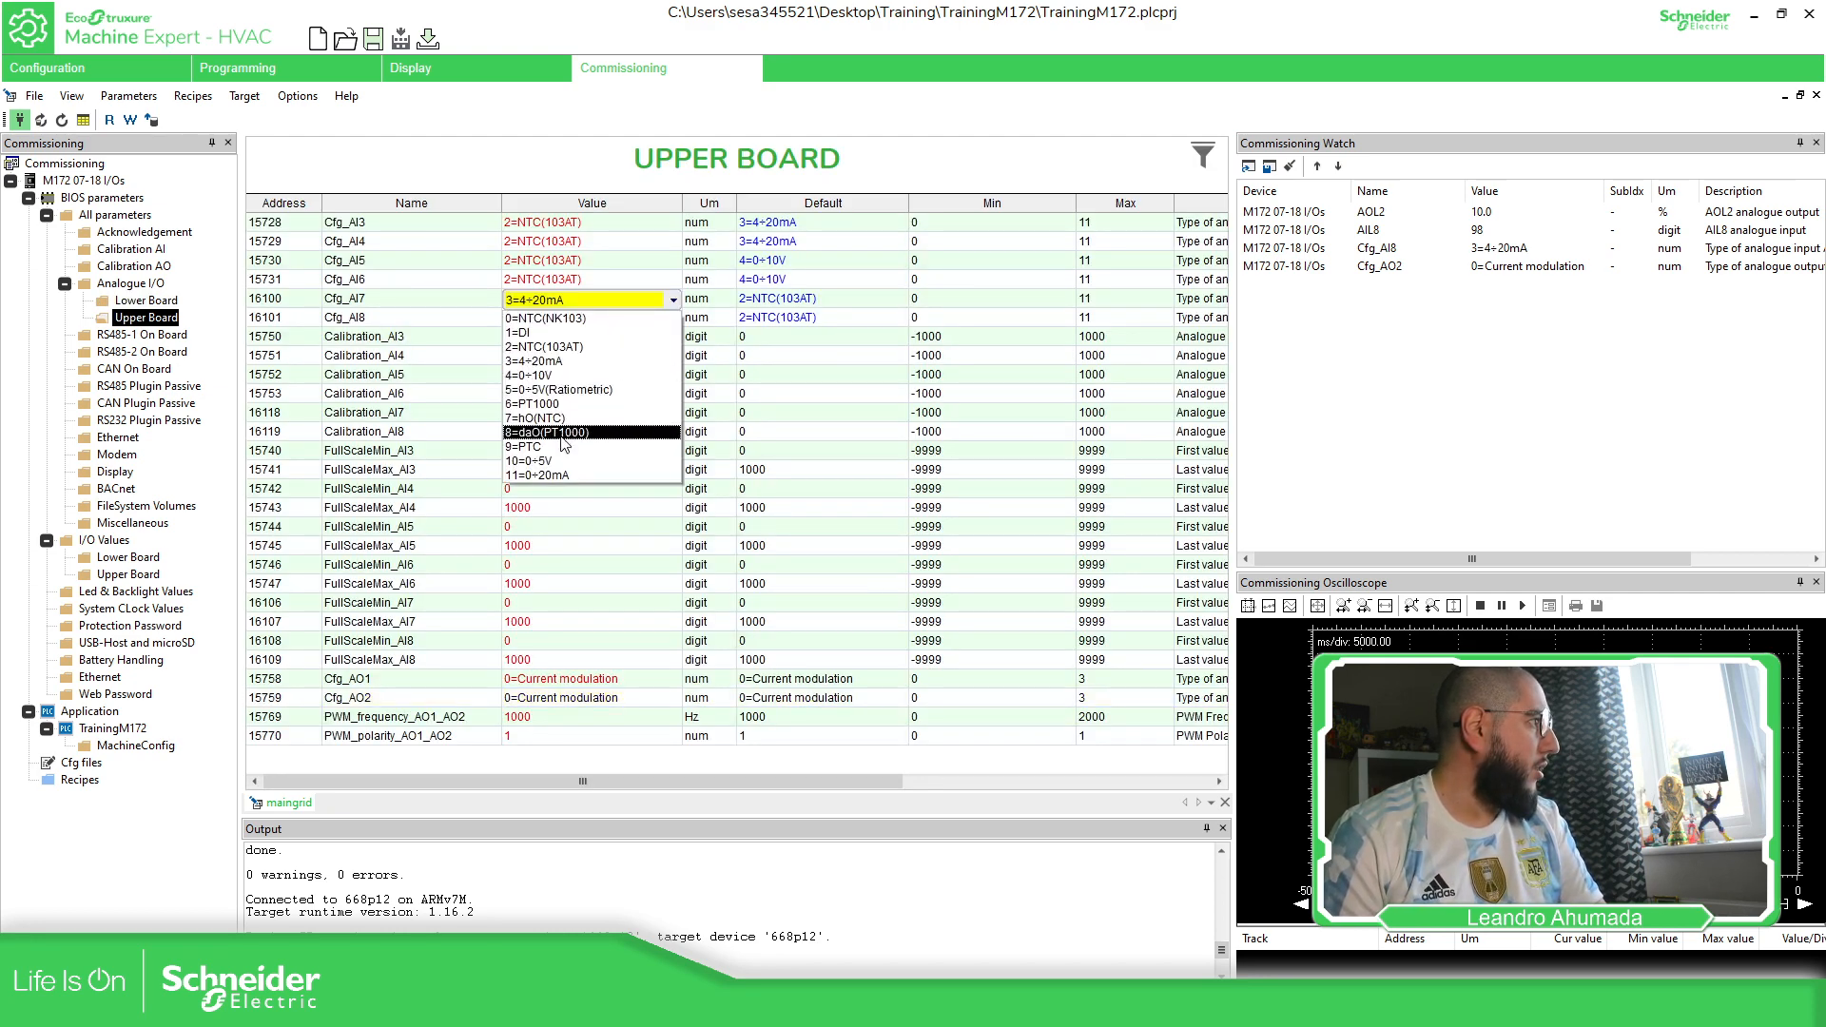
left_click(547, 475)
left_click(603, 320)
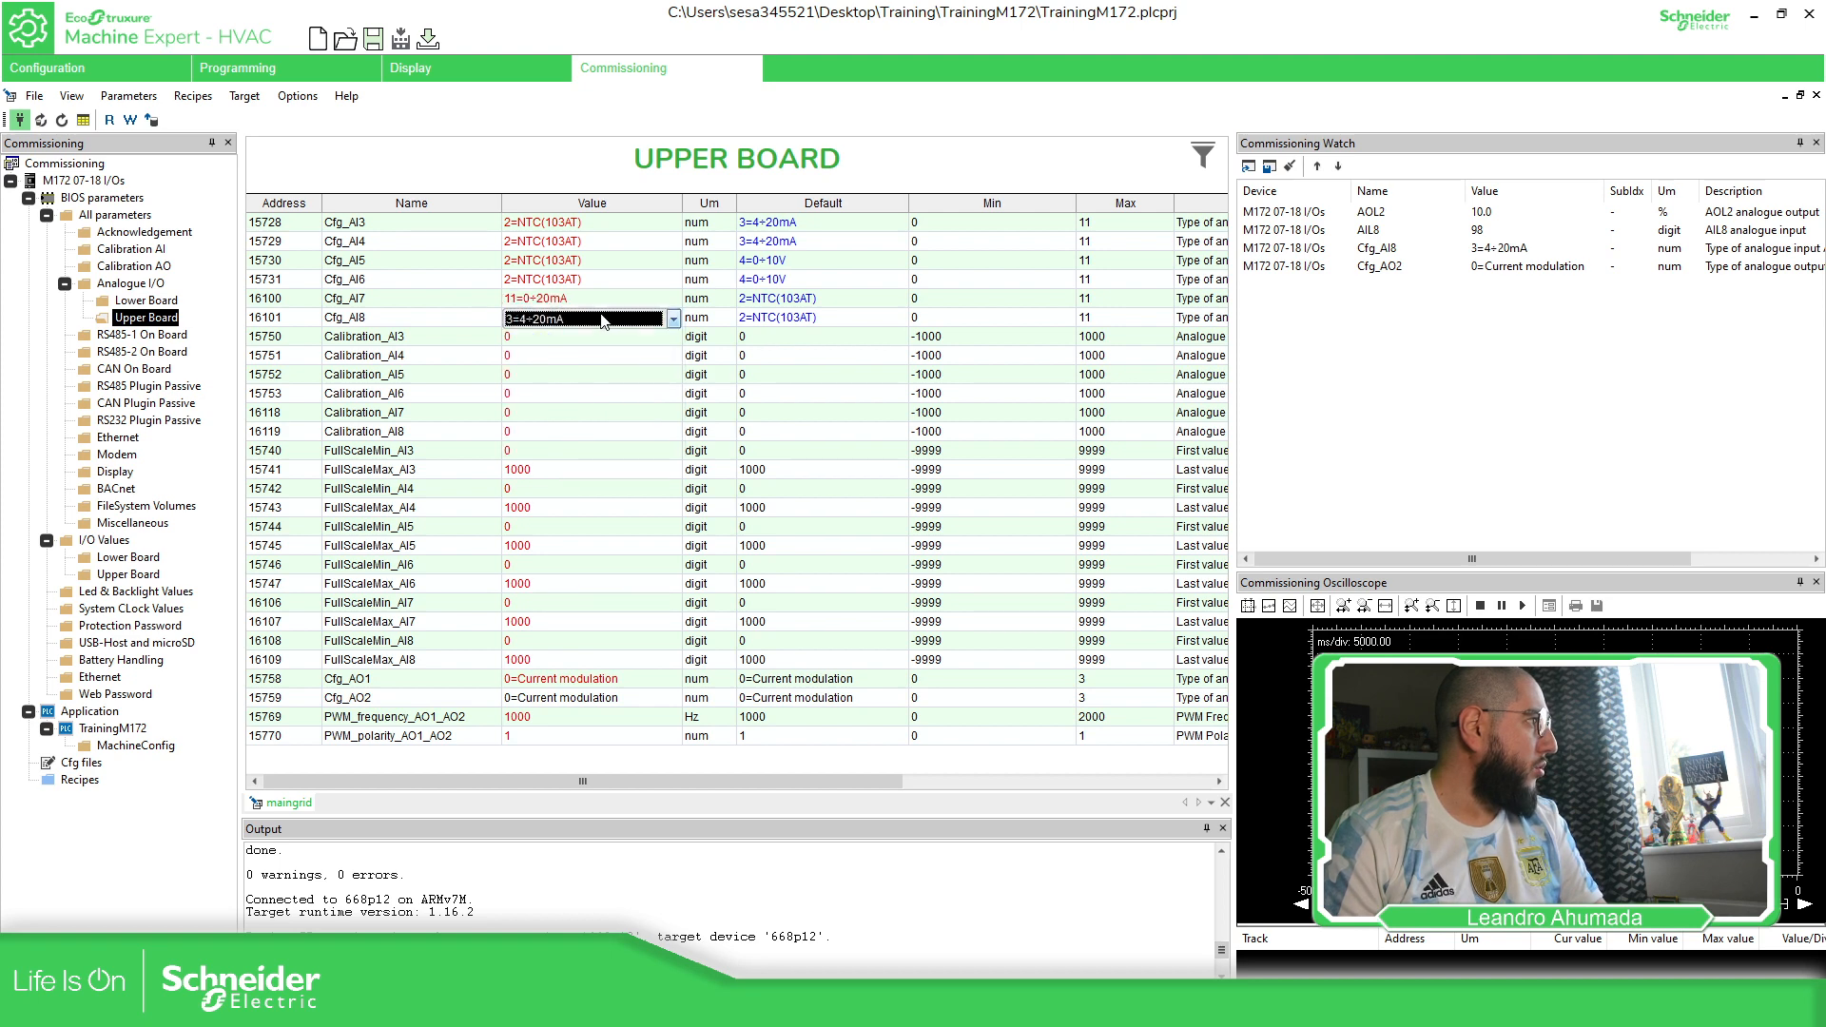
left_click(603, 320)
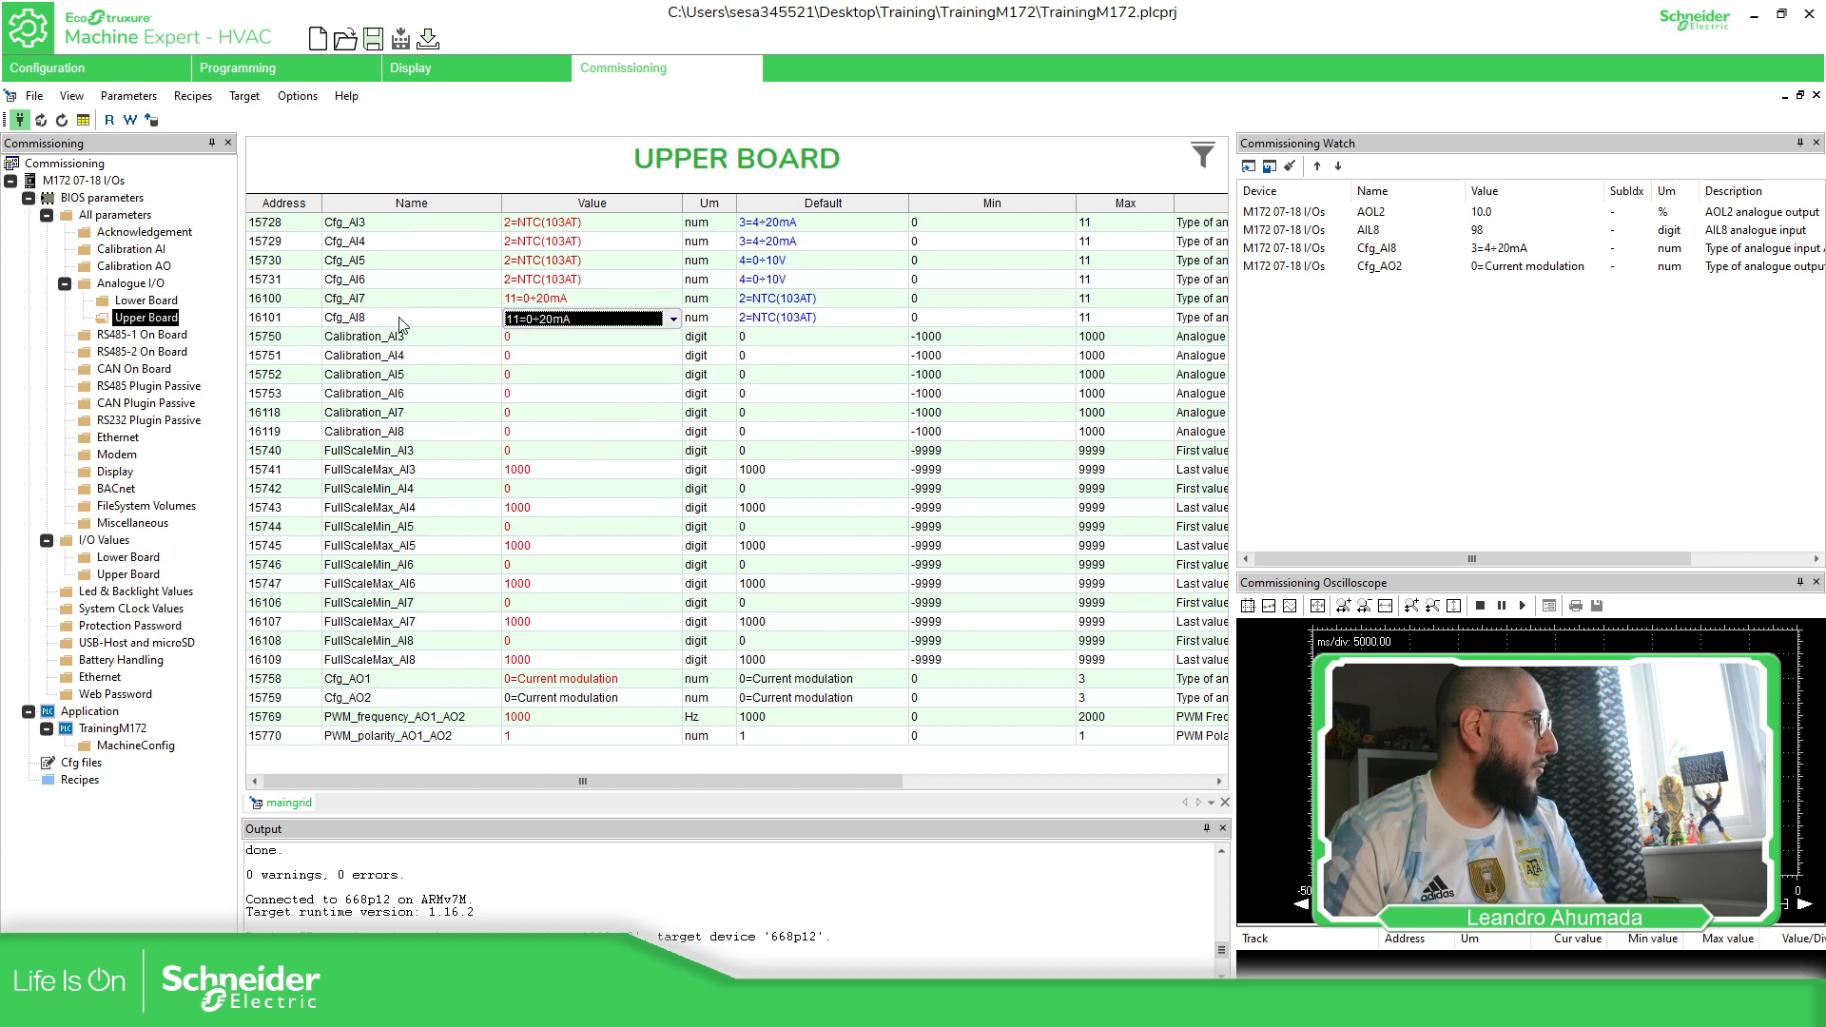
left_click(293, 300)
left_click(130, 121)
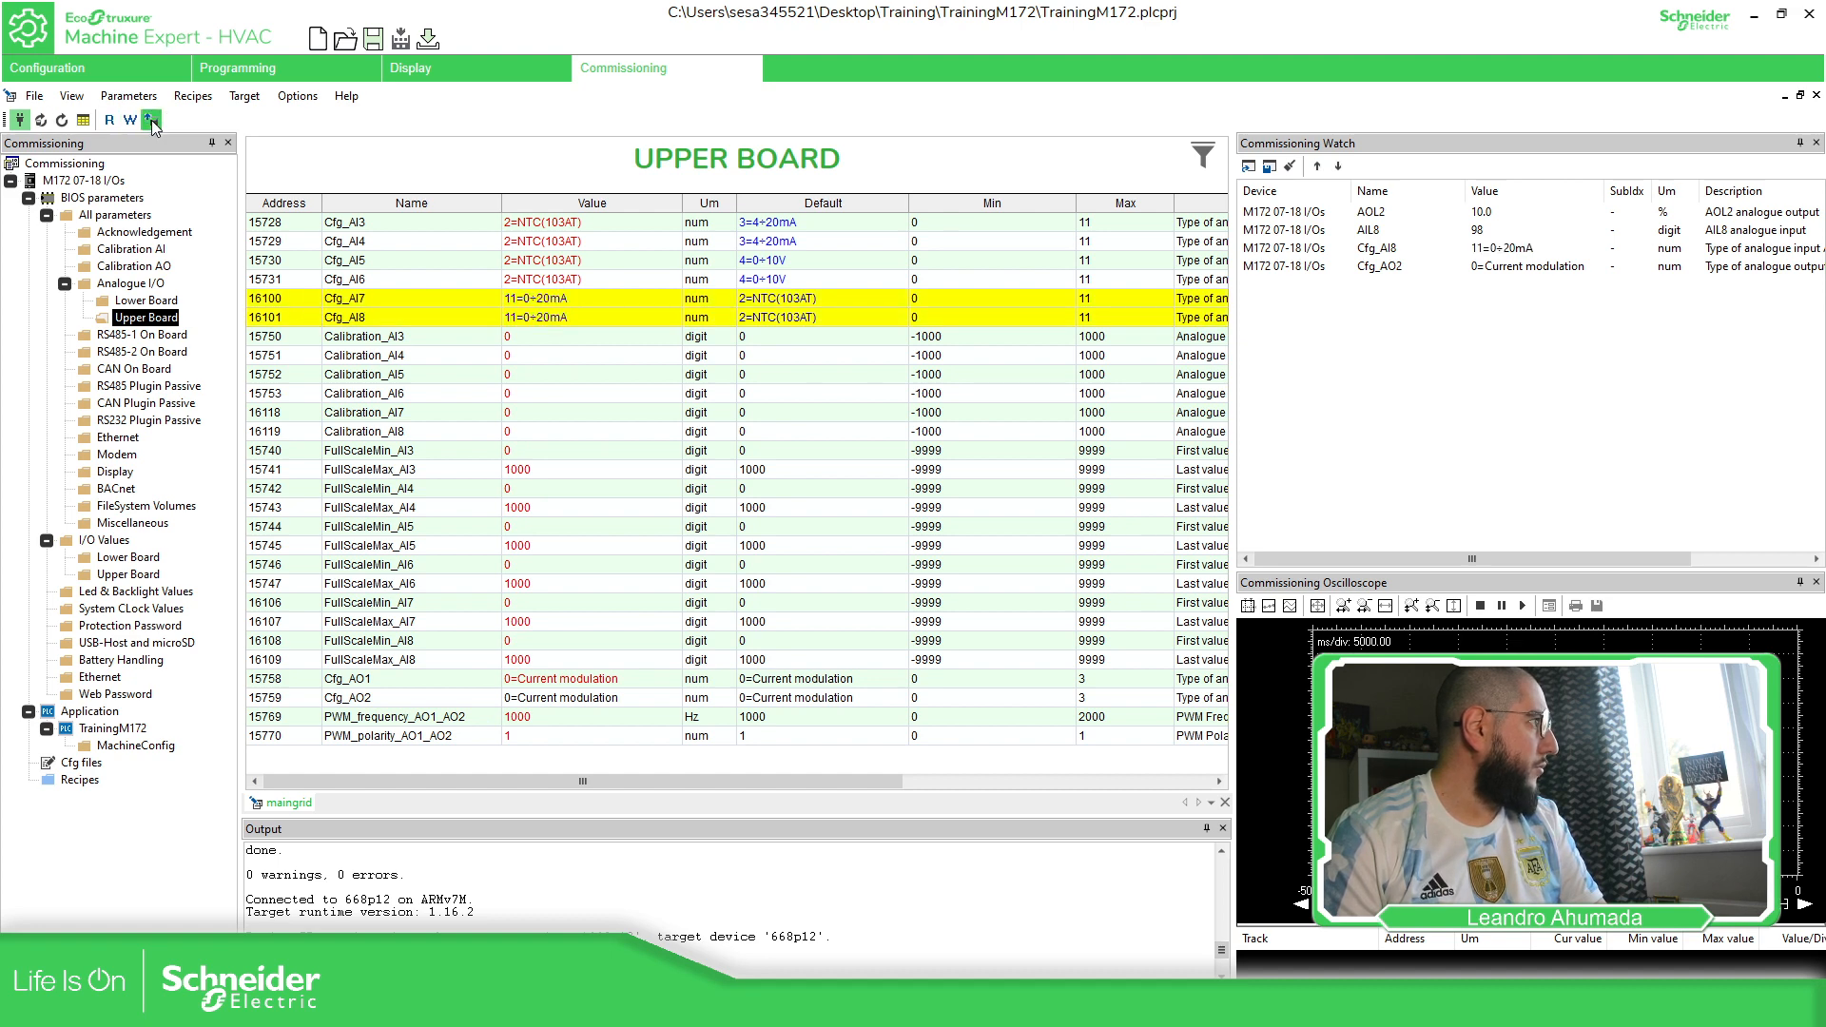
left_click(1496, 231)
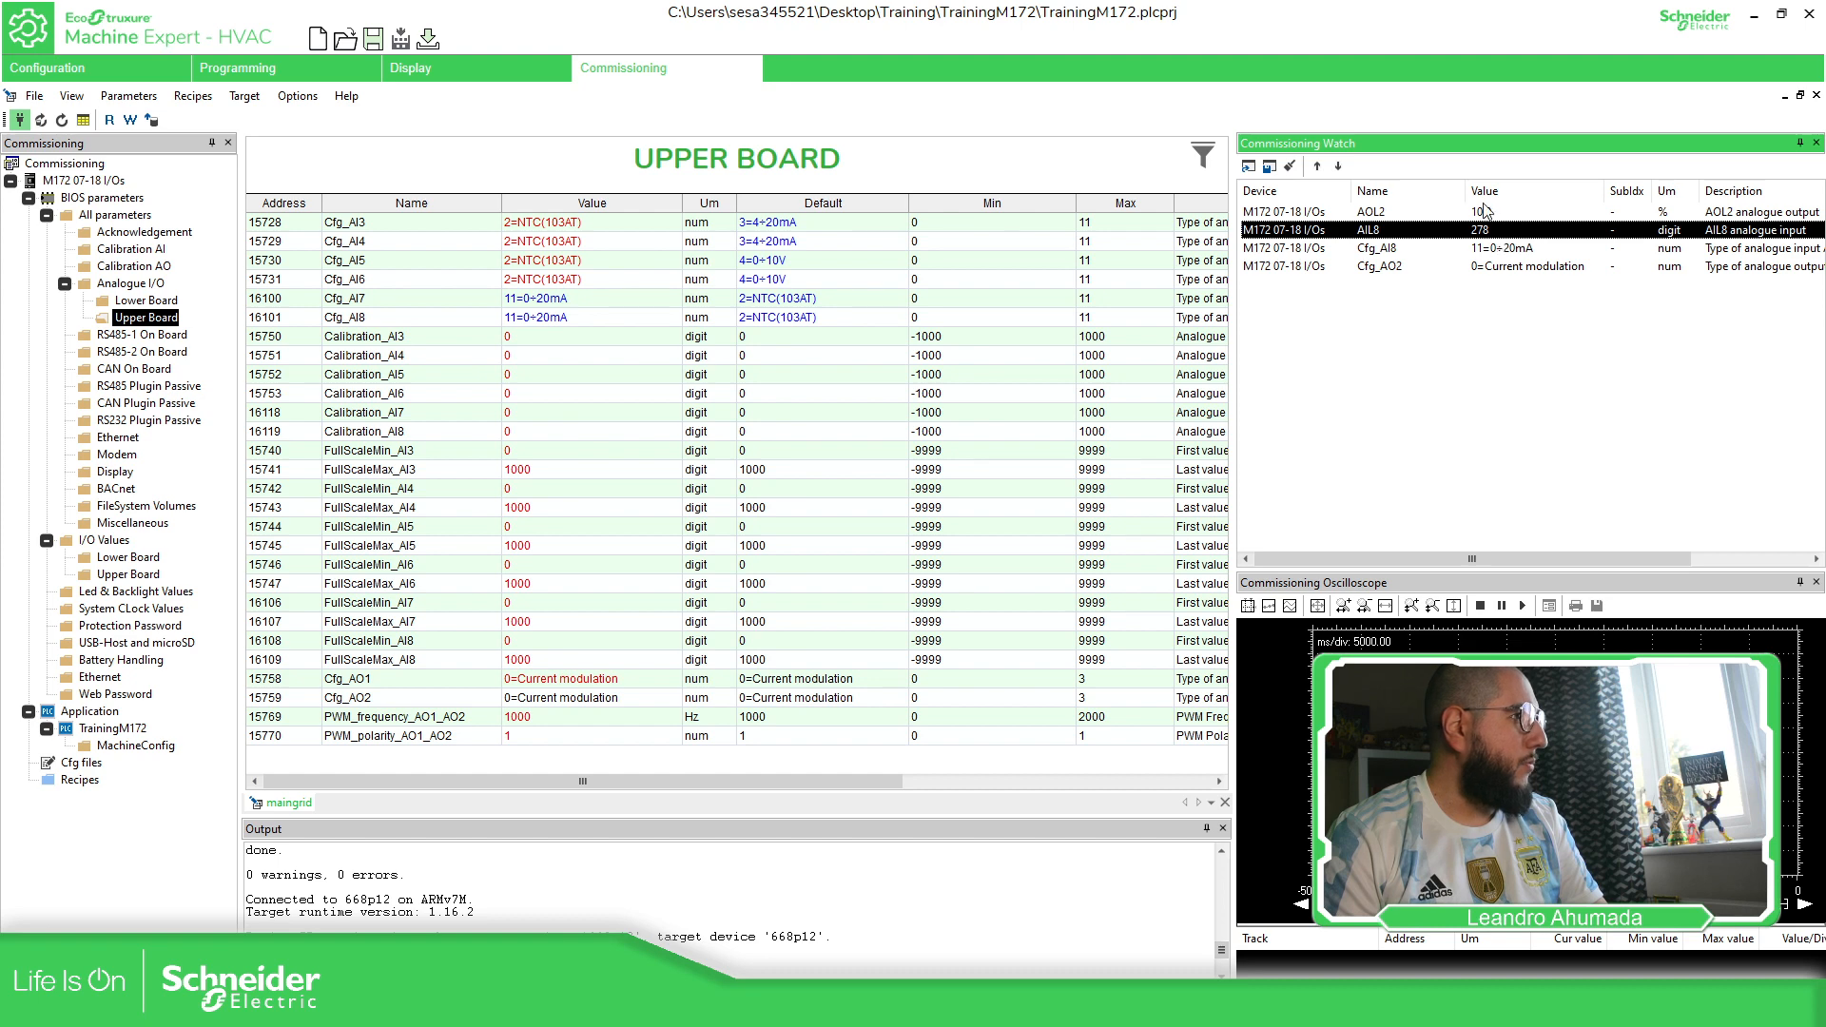
Step: Set Cfg_AI7 and Cfg_AI8 back to 3=4÷20mA and write both parameters to the controller
left_click(525, 302)
left_click(586, 317, "shift")
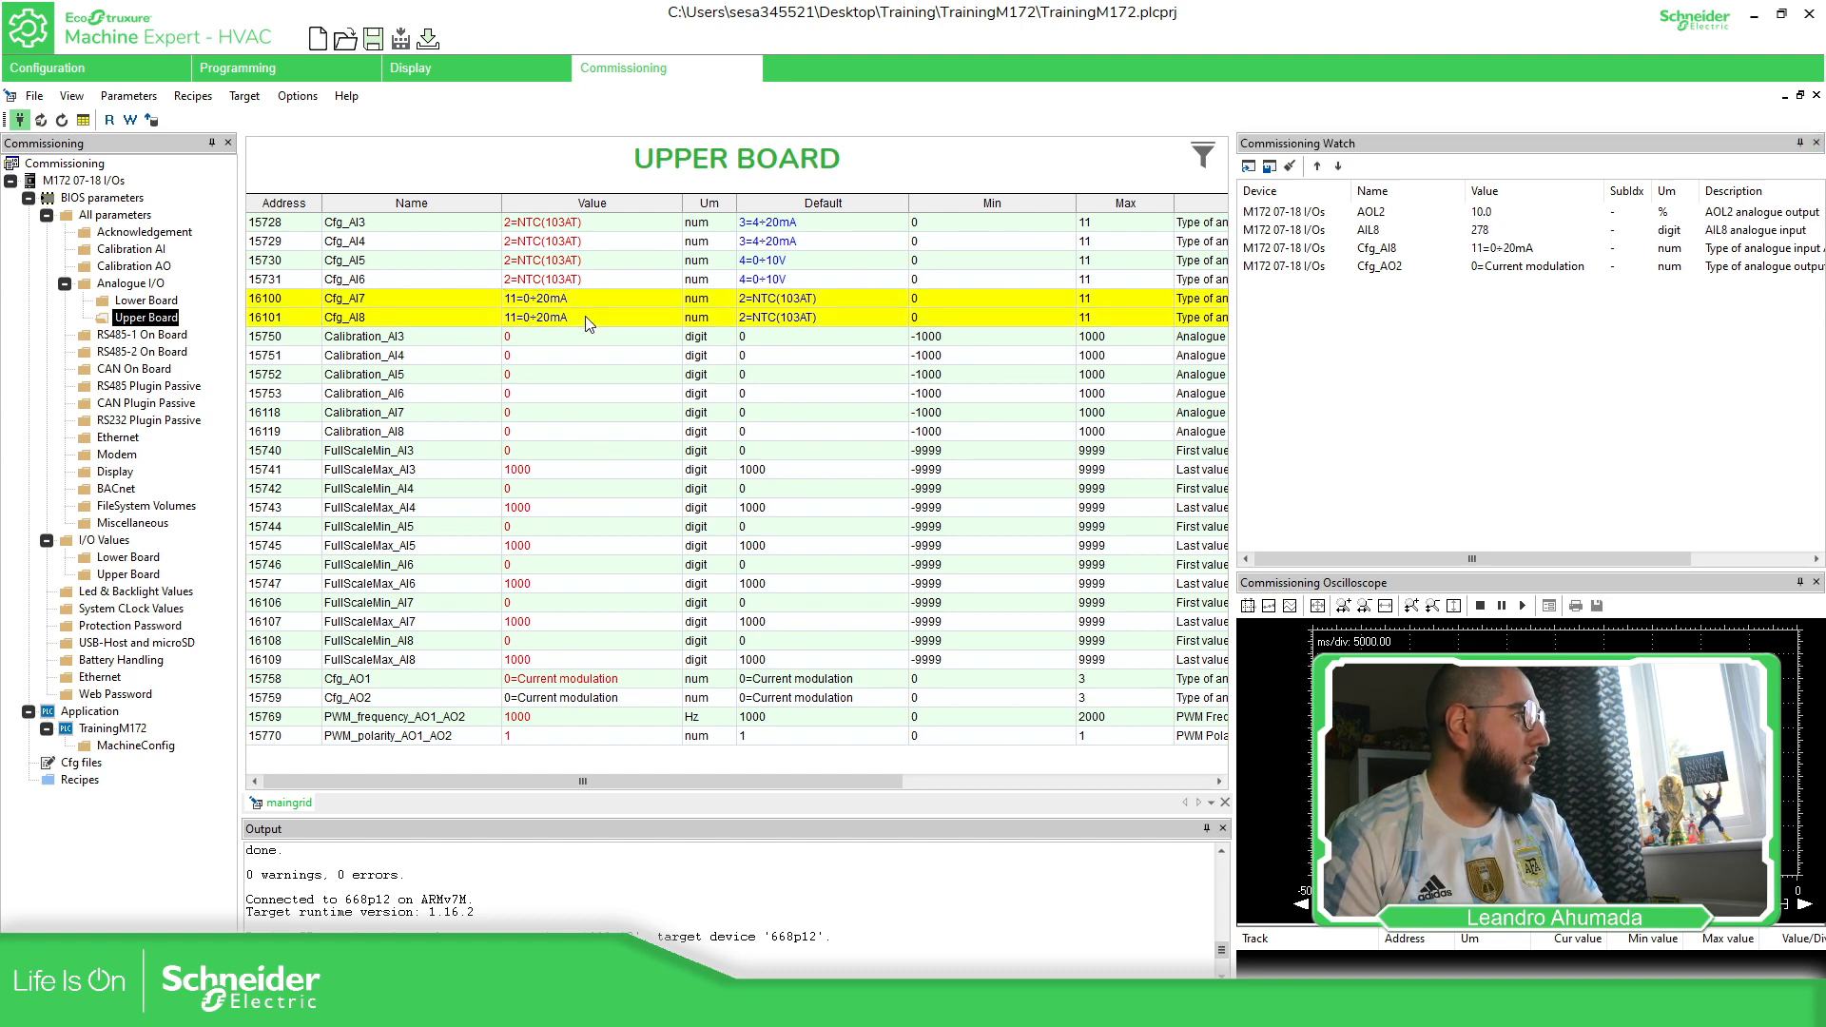
left_click(591, 300)
left_click(609, 304)
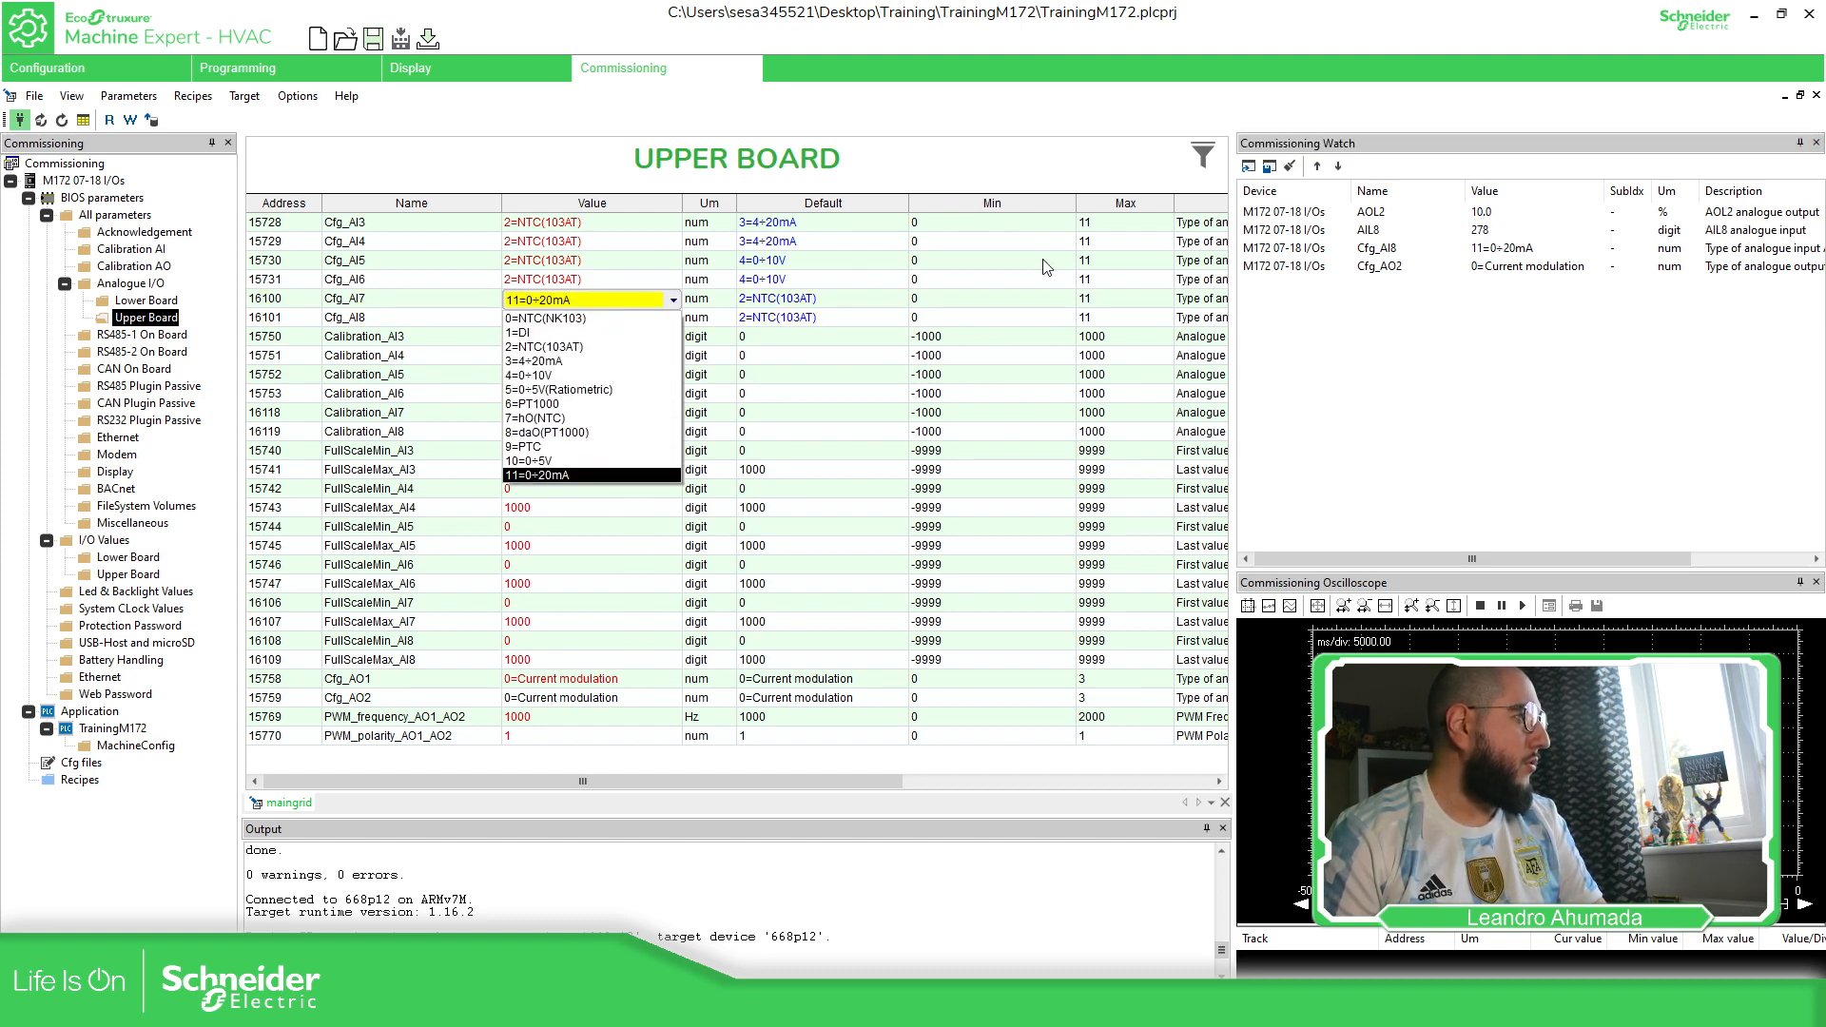
left_click(573, 476)
left_click(603, 301)
left_click(547, 362)
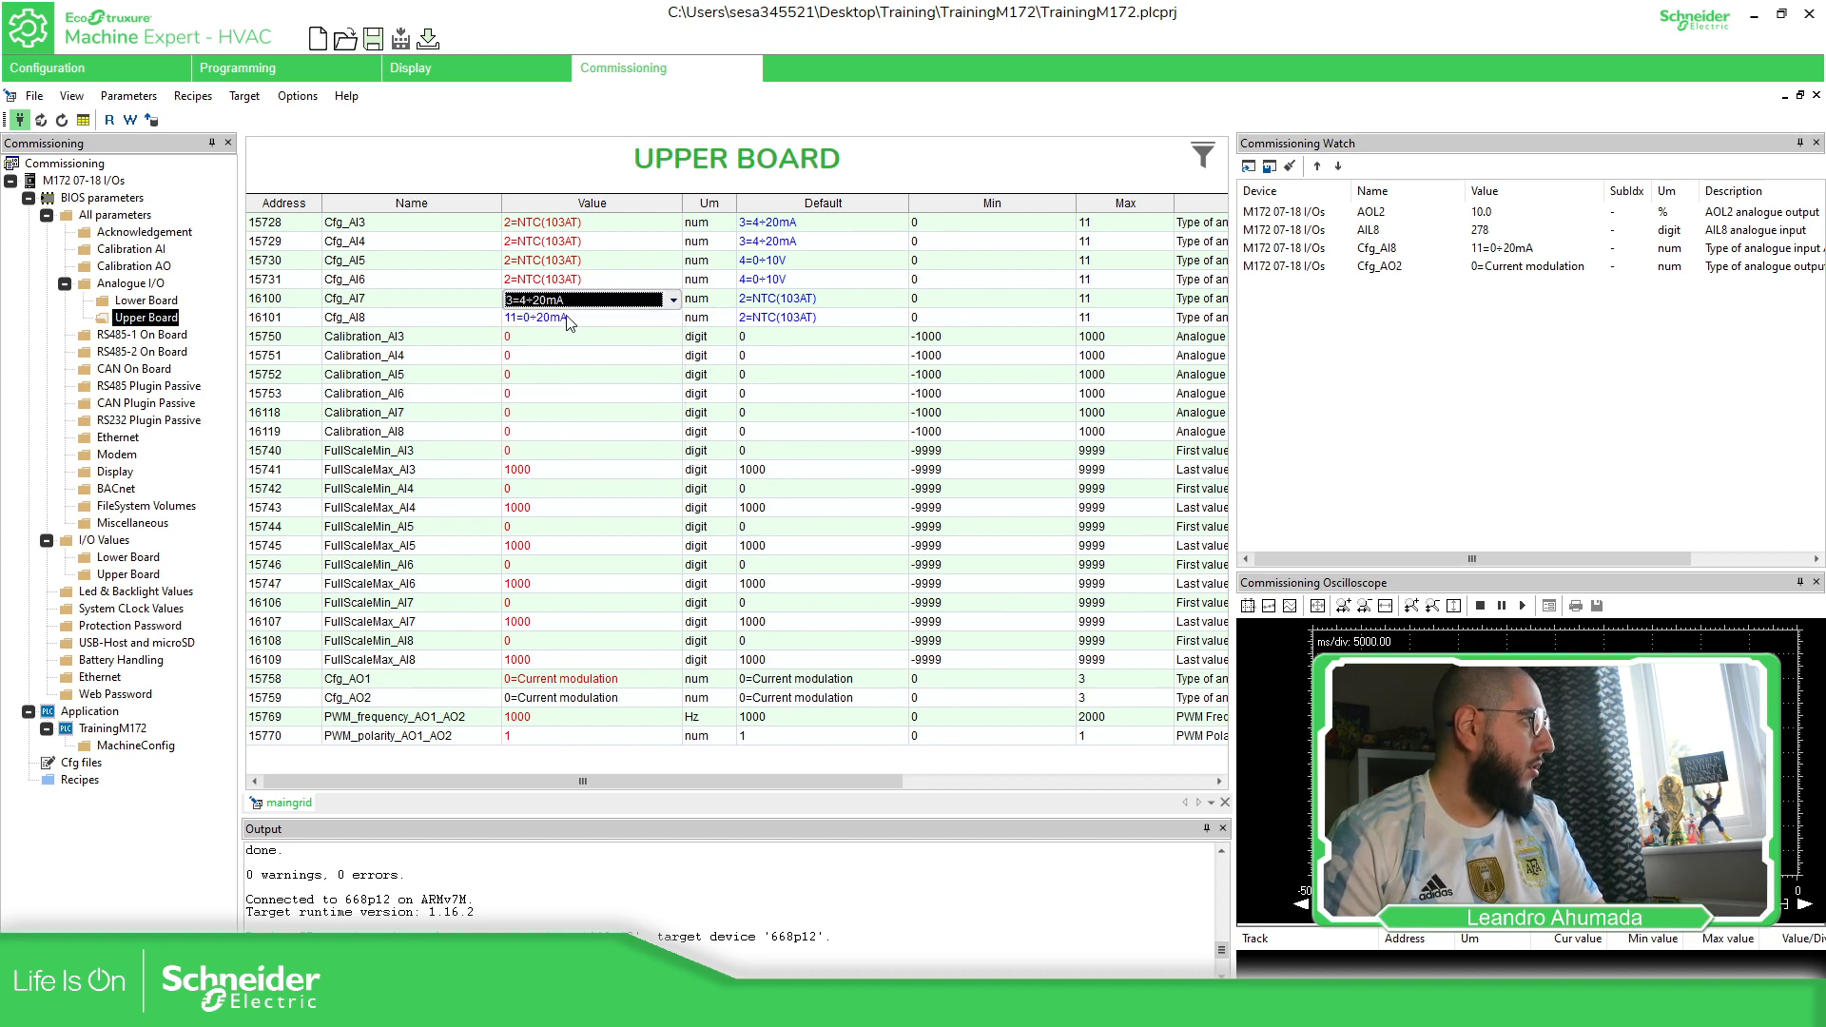
left_click(581, 320)
left_click(583, 322)
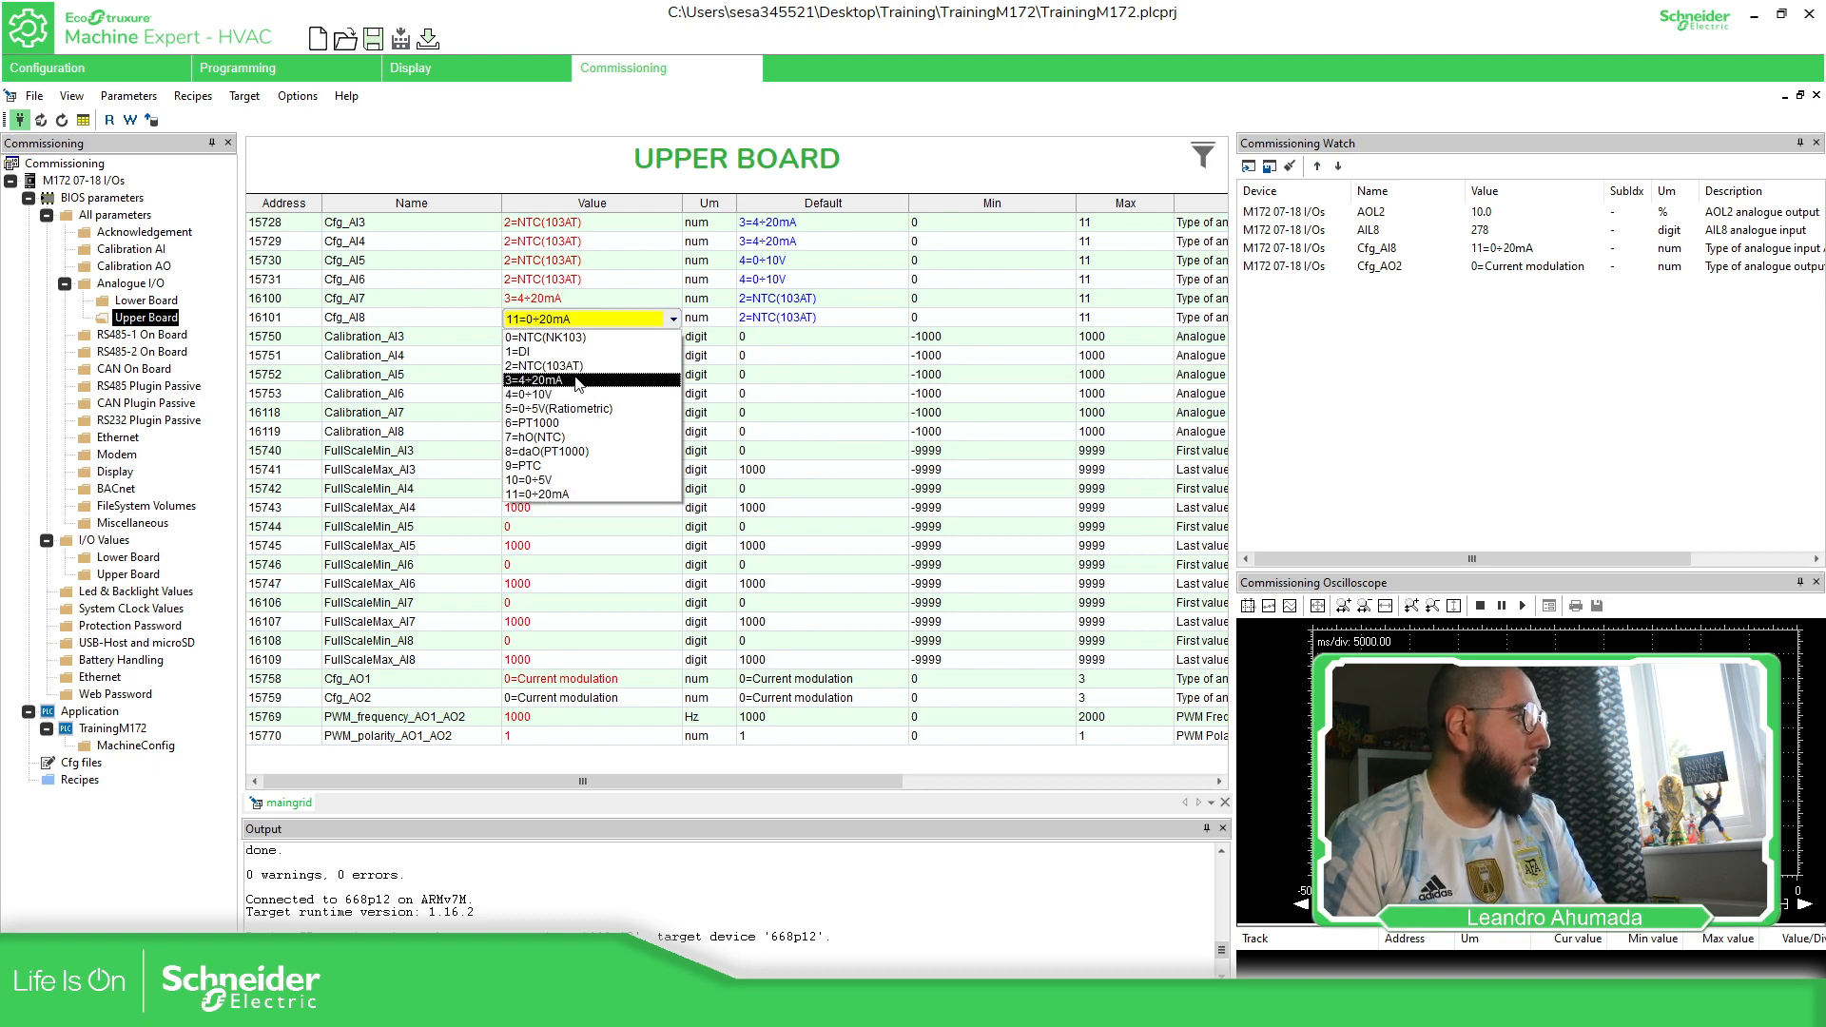
left_click(573, 382)
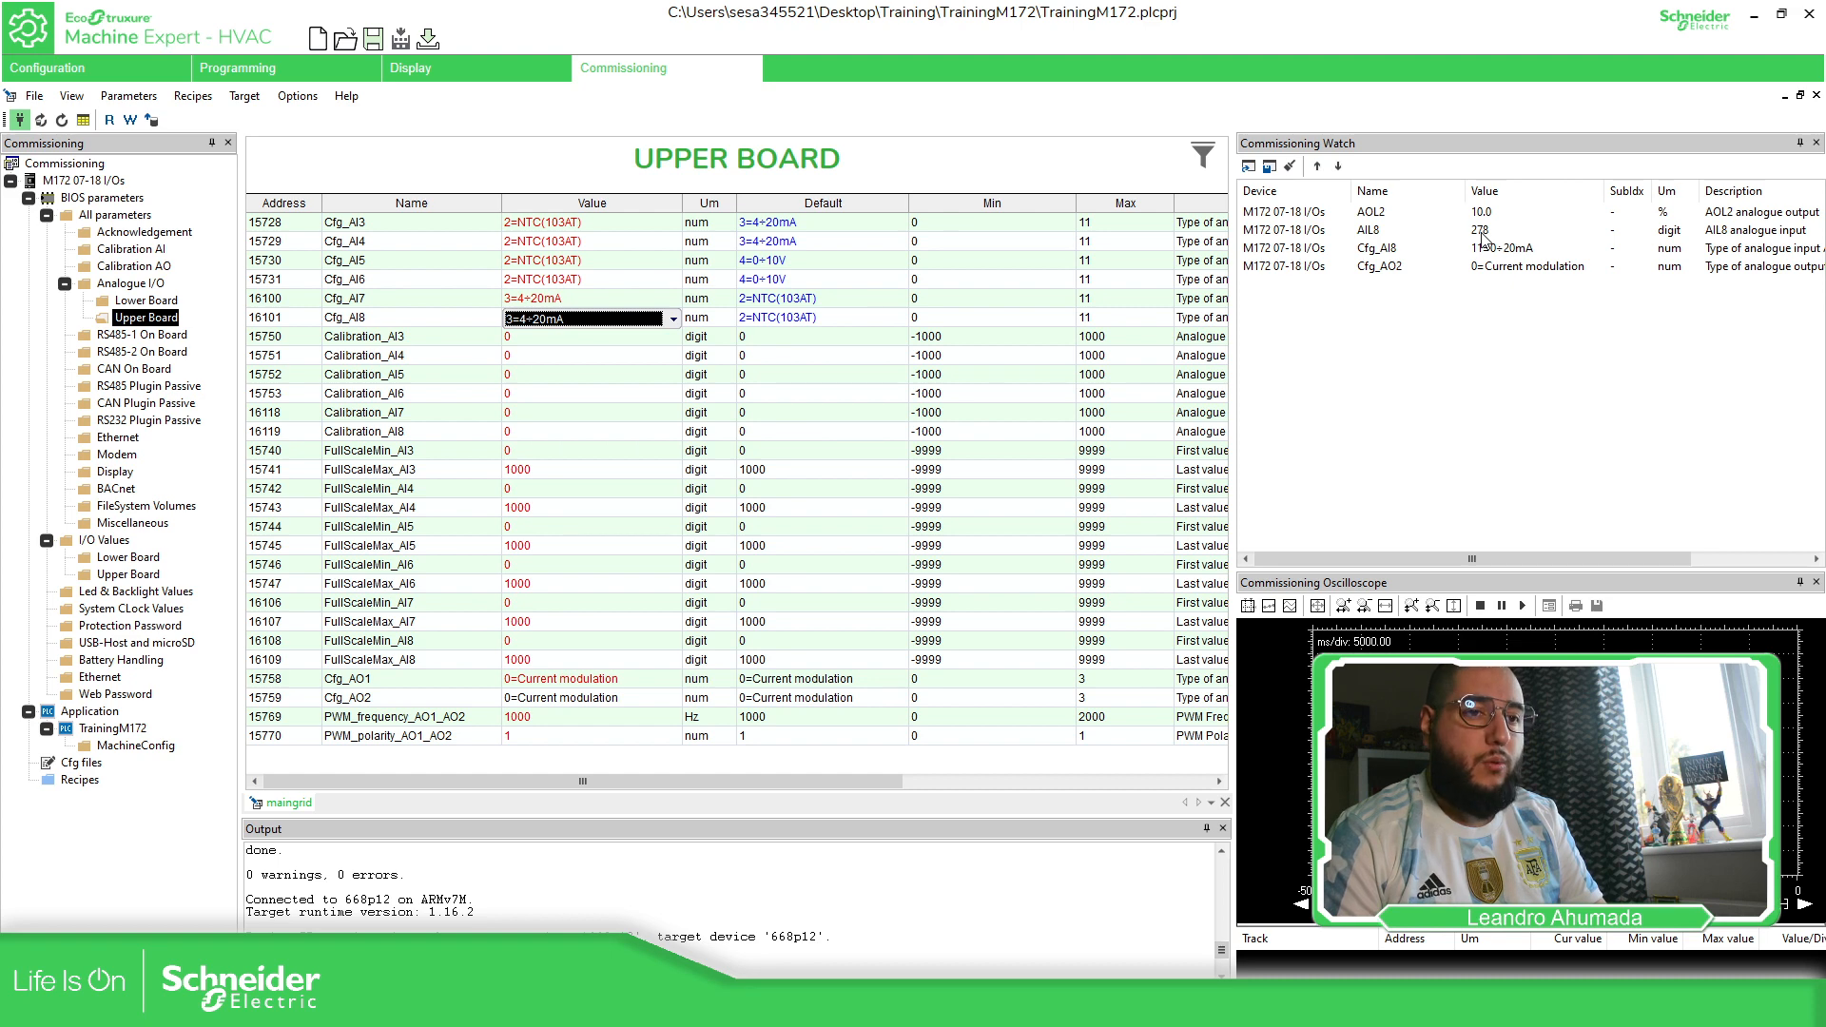
left_click_drag(444, 303, 434, 317)
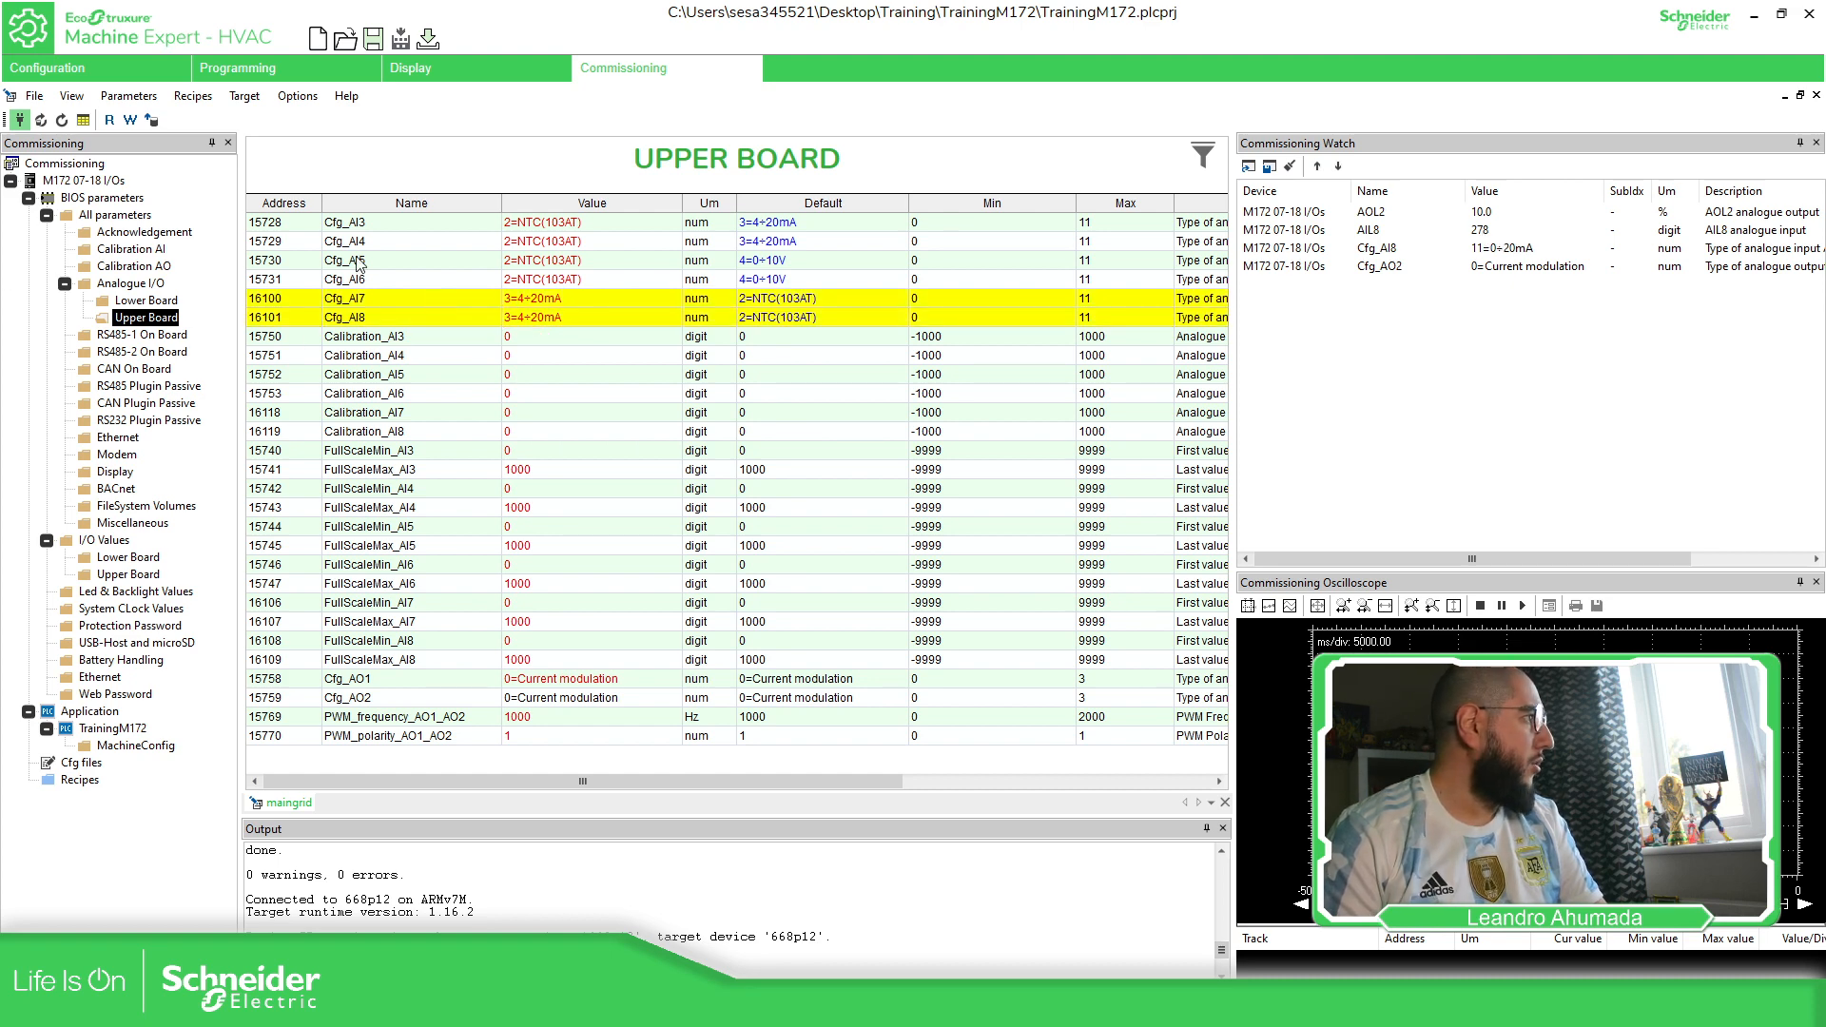
left_click(132, 120)
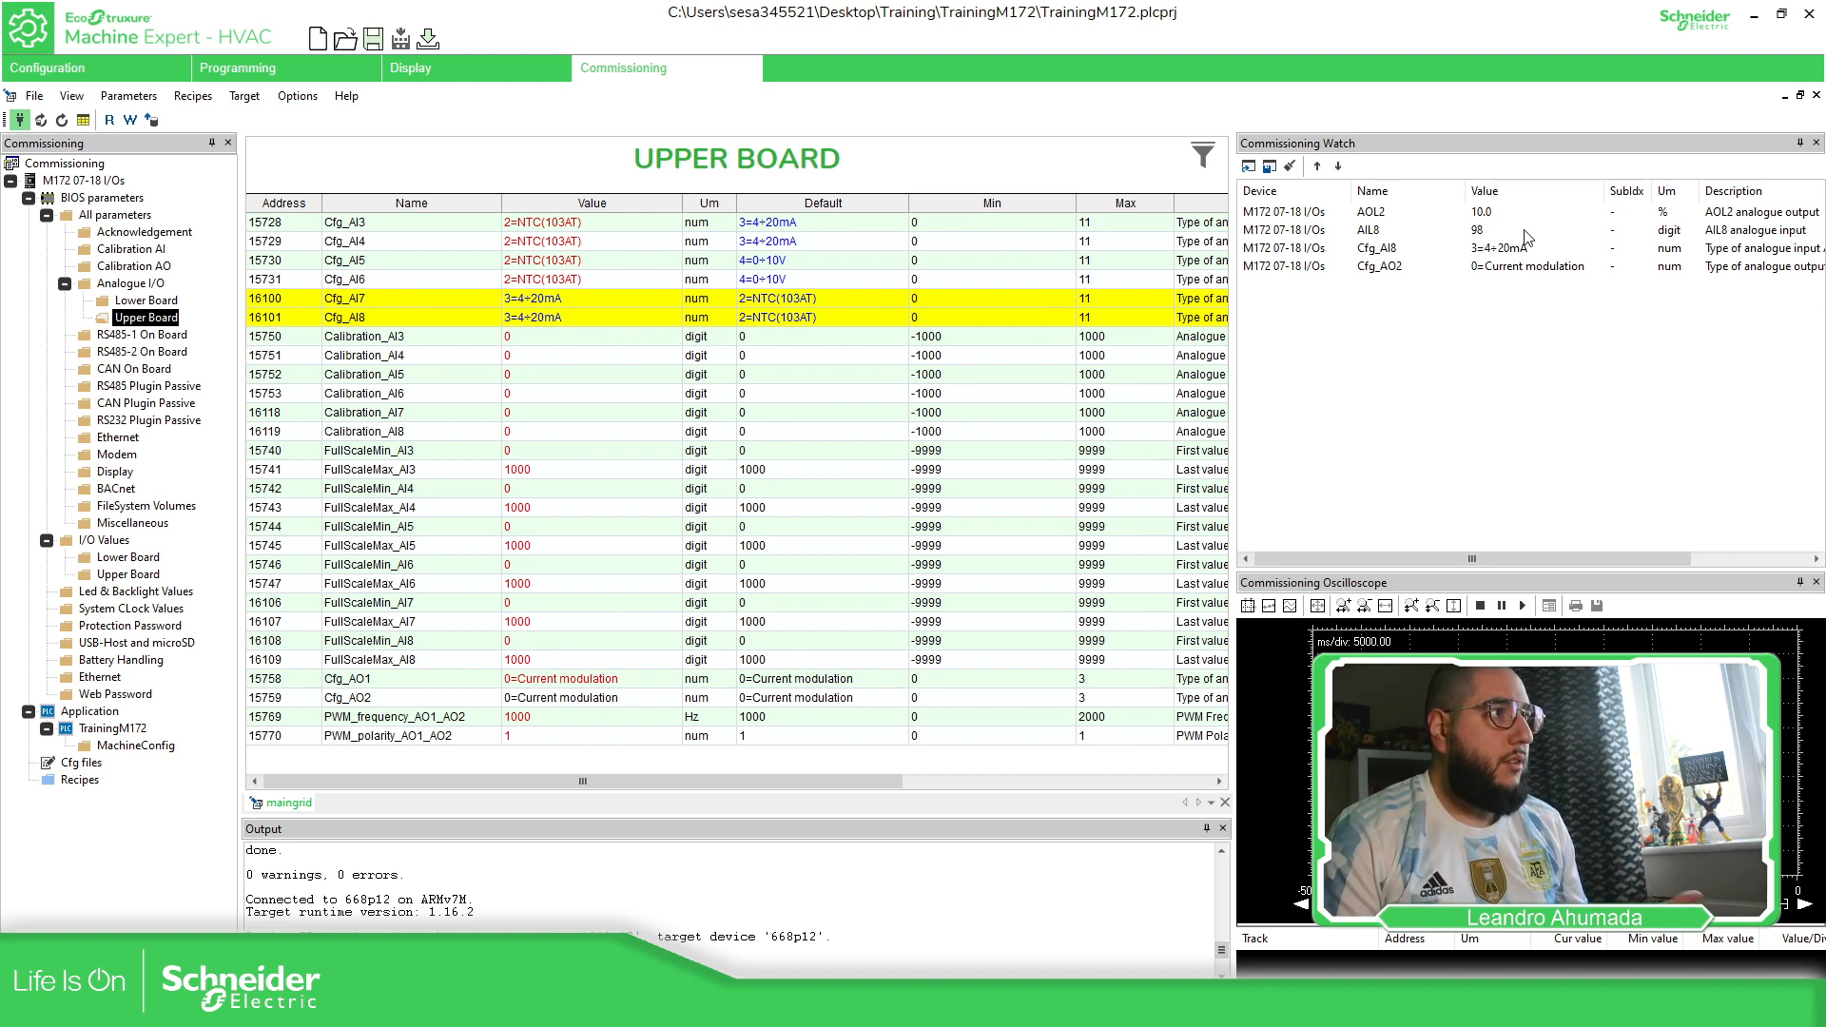
Step: Set the Cfg_AI7 and Cfg_AI8 input types to 4=0÷10V
left_click(573, 306)
left_click(580, 308)
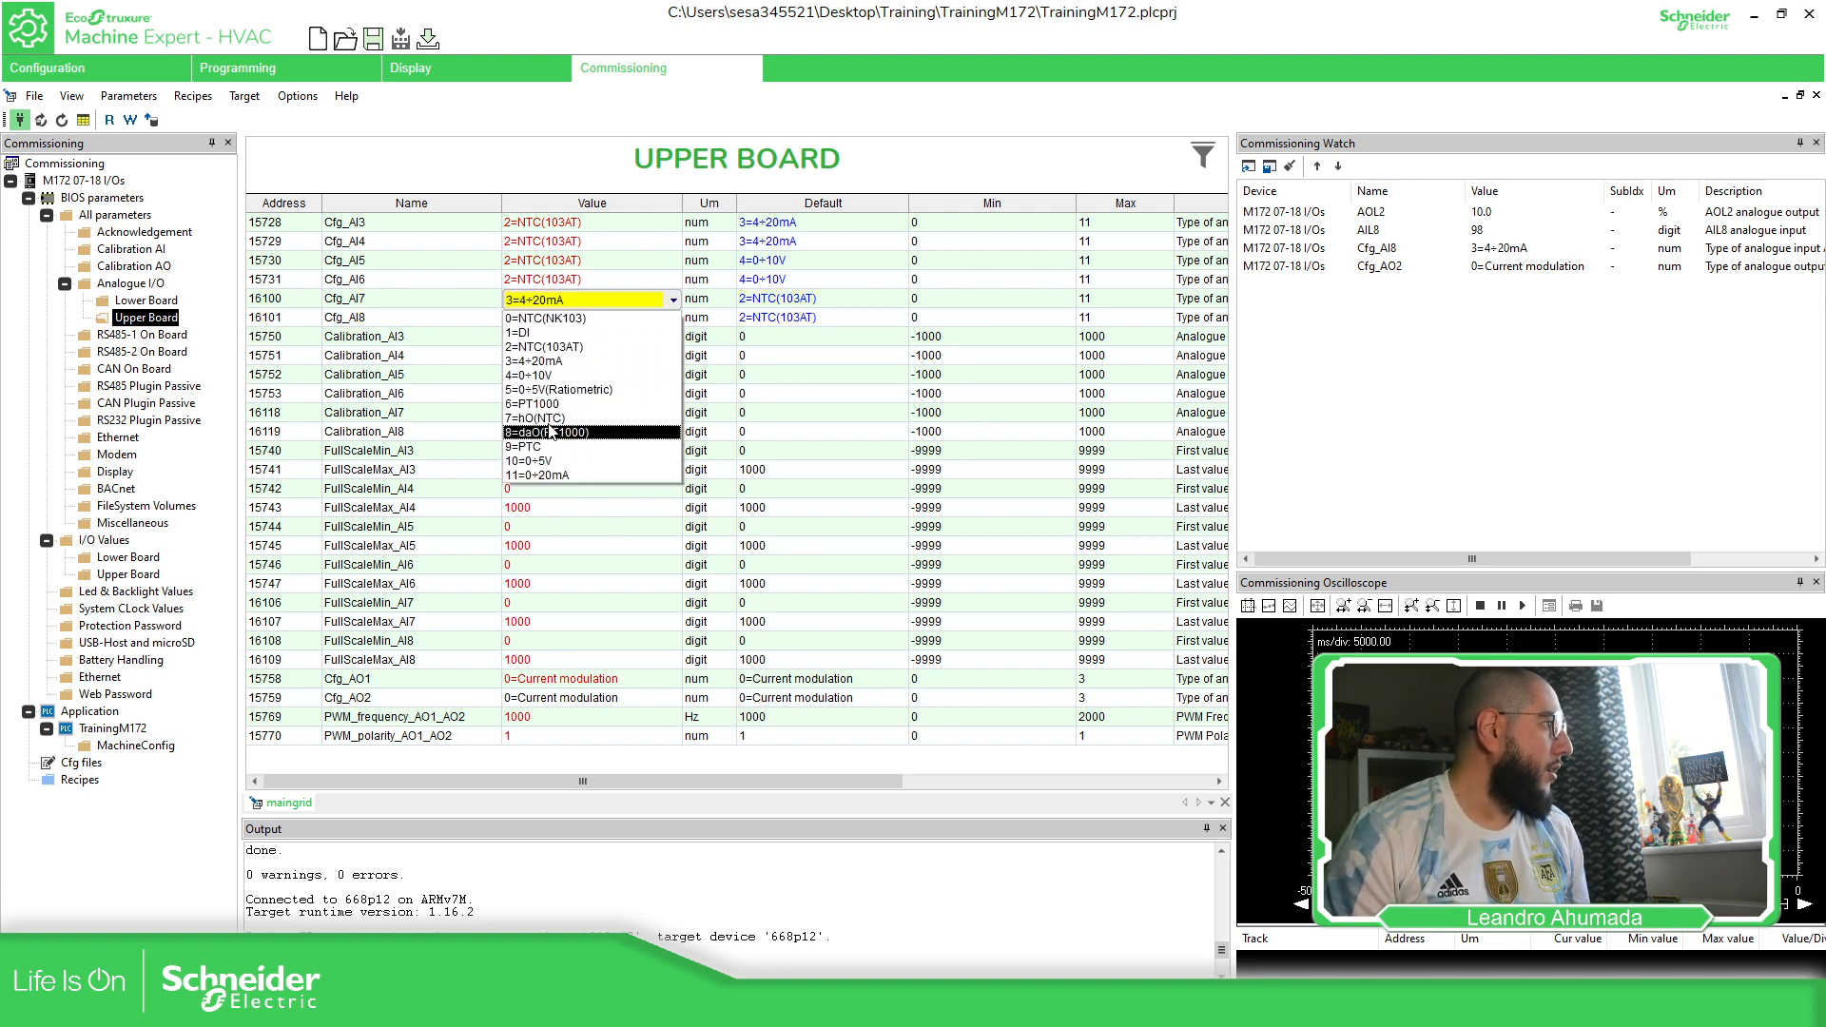
left_click(555, 377)
left_click(583, 319)
left_click(584, 320)
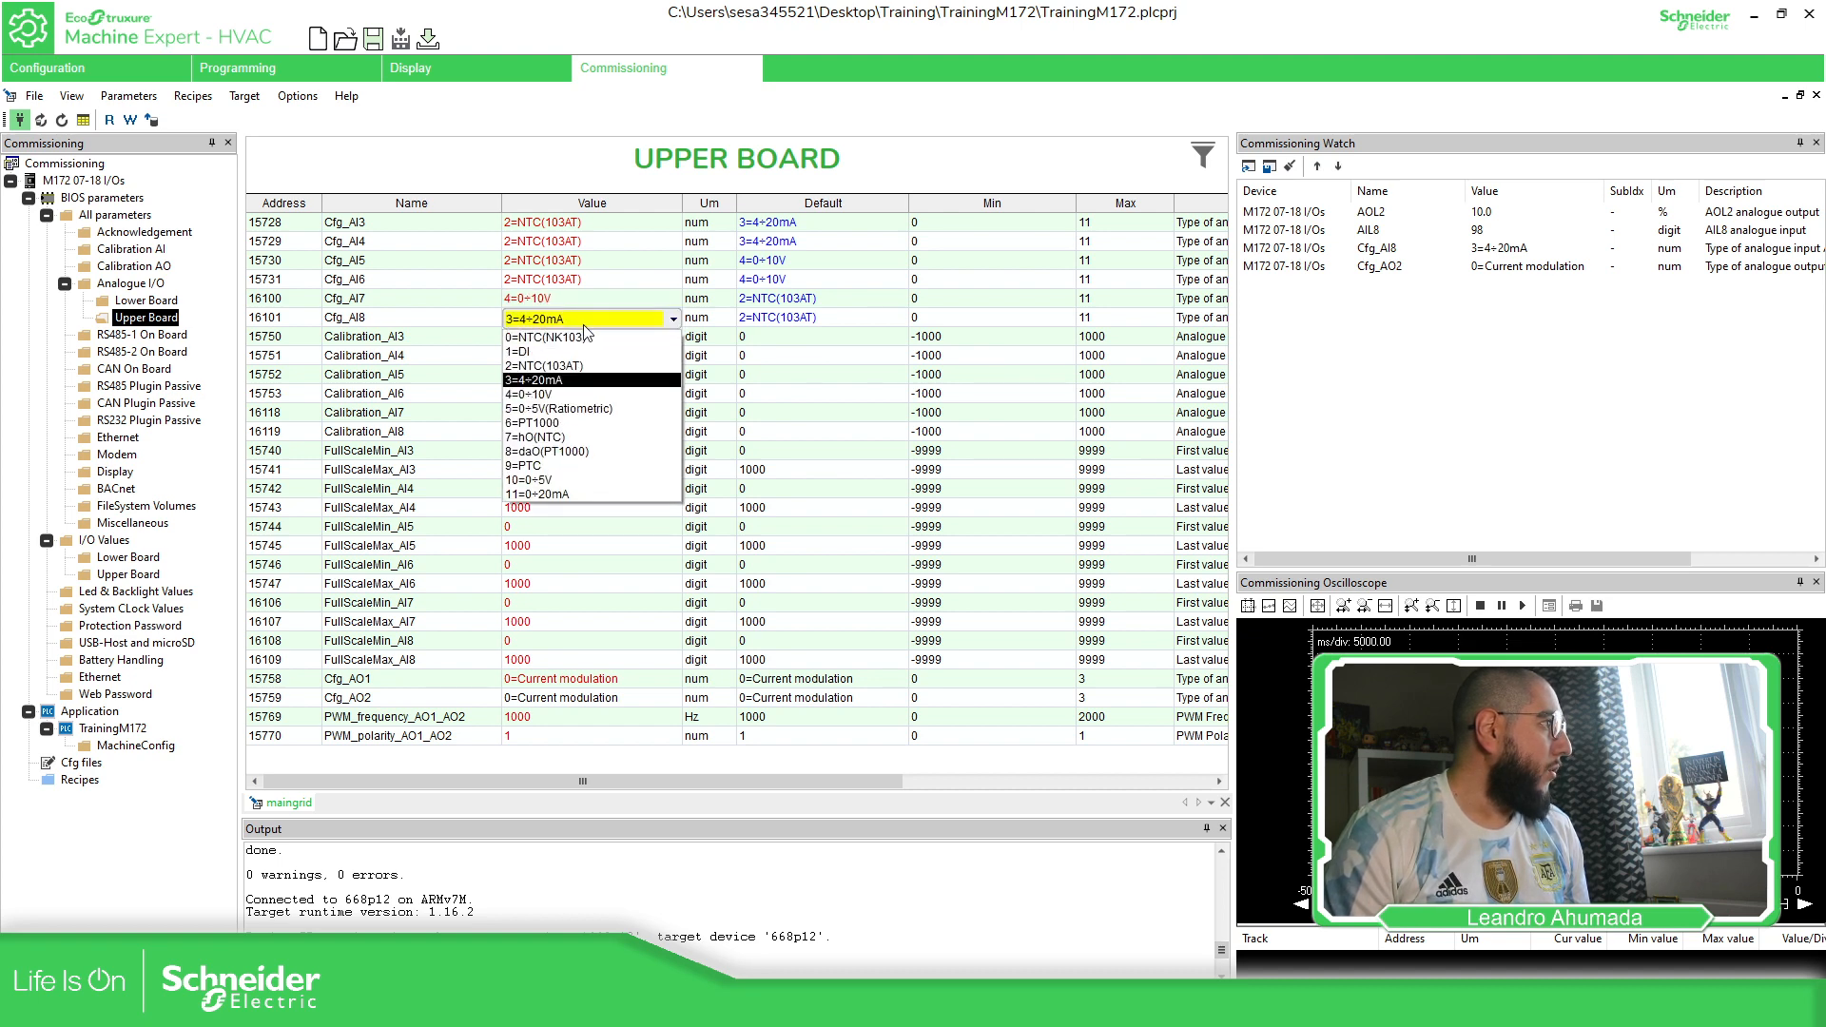
left_click(549, 394)
Step: Set Cfg_AO2 to 2=Voltage modulation, write it with Cfg_AI7 and Cfg_AI8 to the controller, and check AIL8 in the watch
left_click(591, 700)
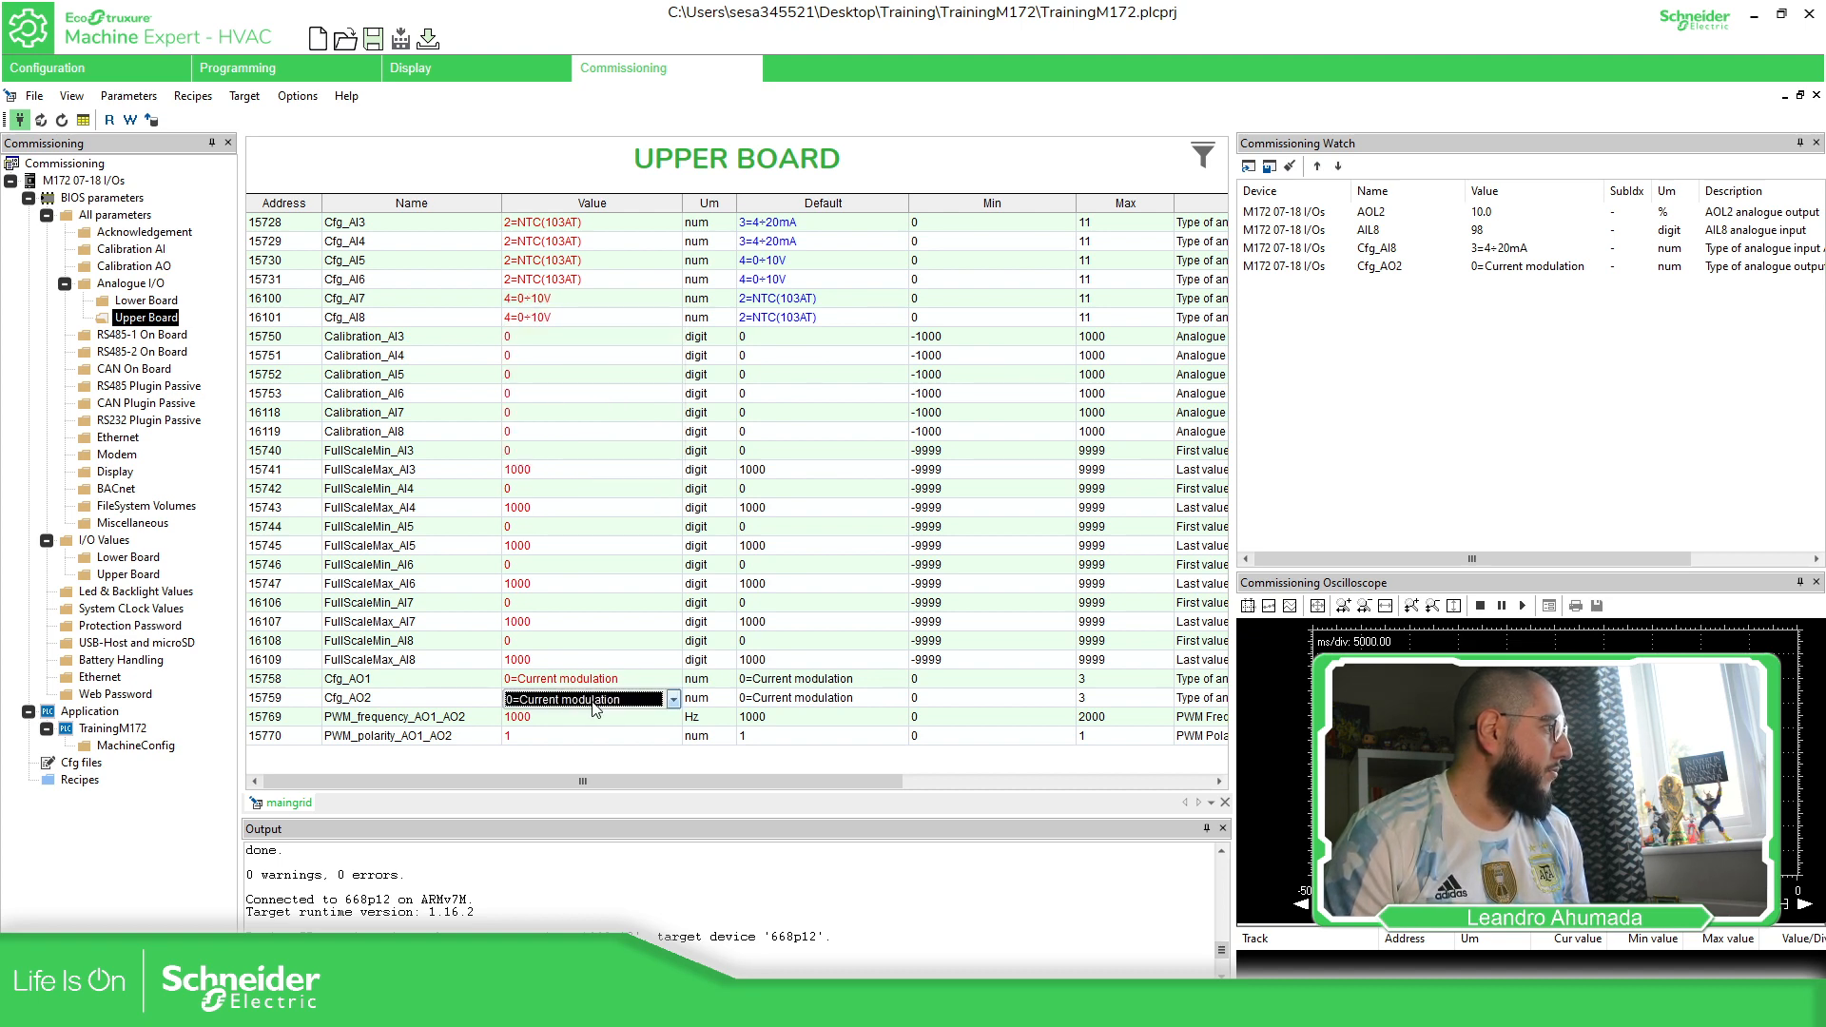
left_click(592, 700)
left_click(567, 745)
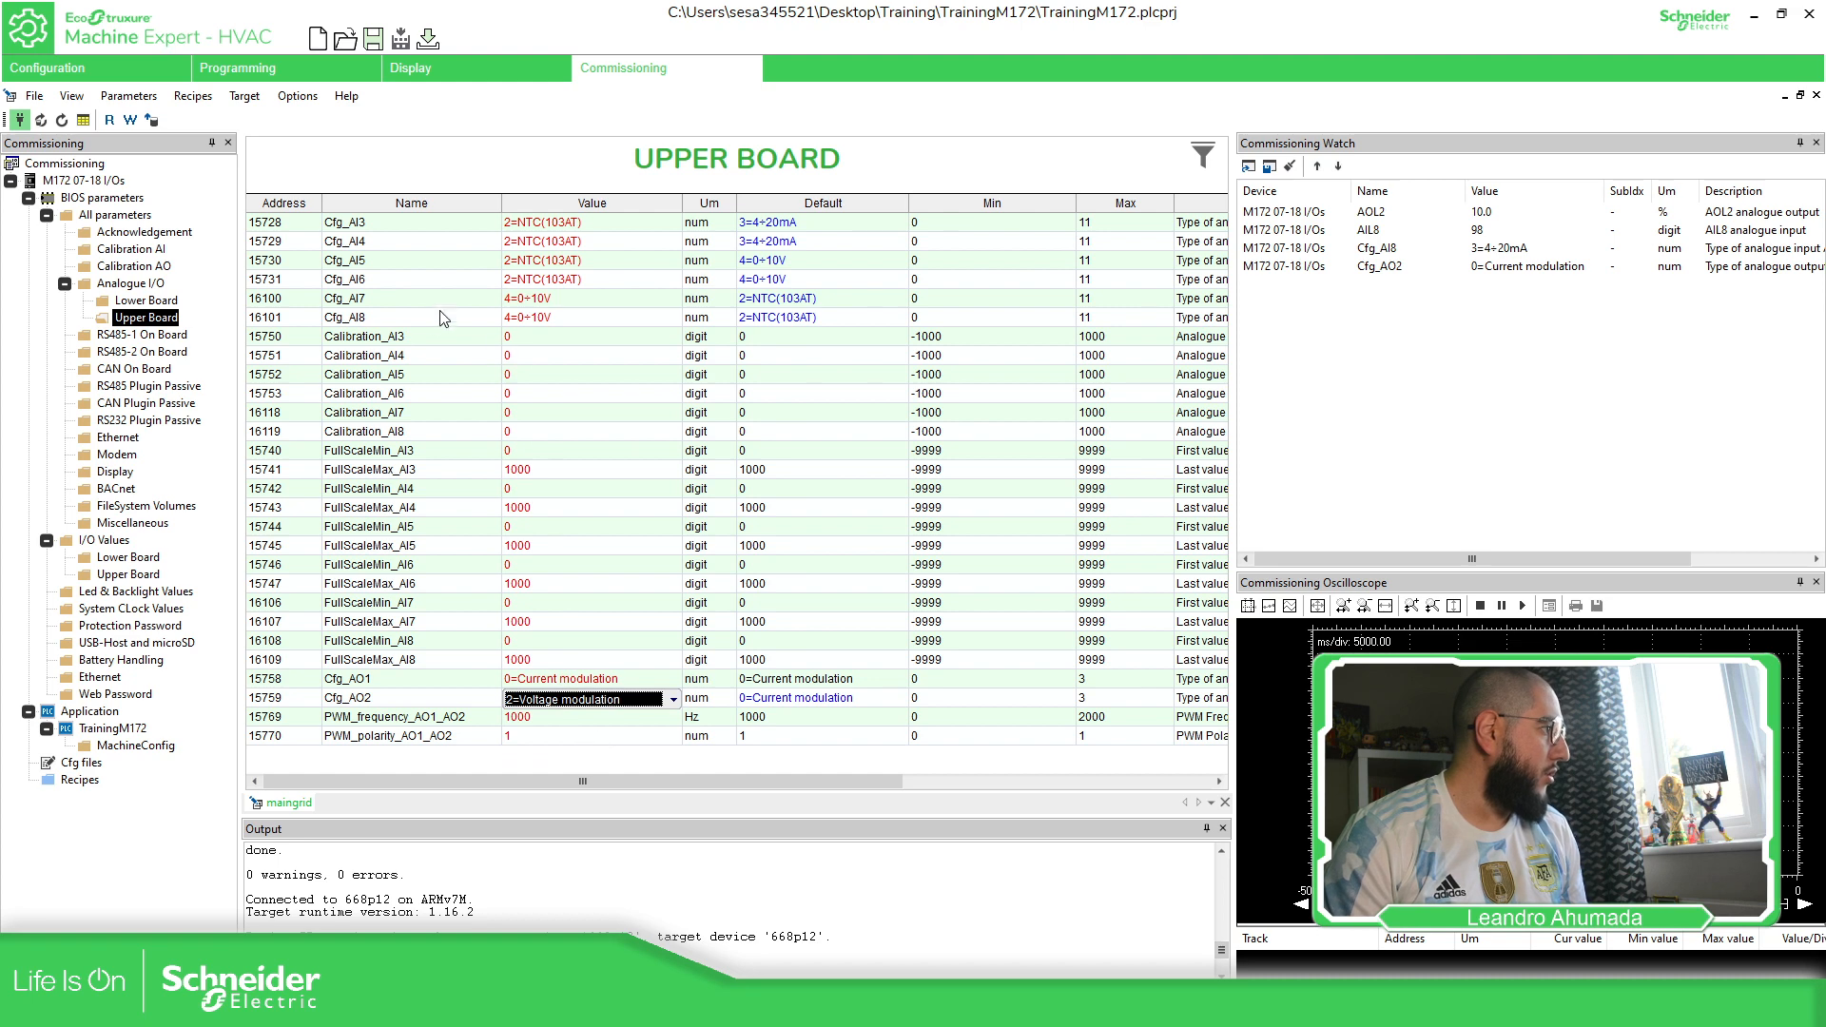
left_click(291, 300)
left_click(292, 313, "ctrl")
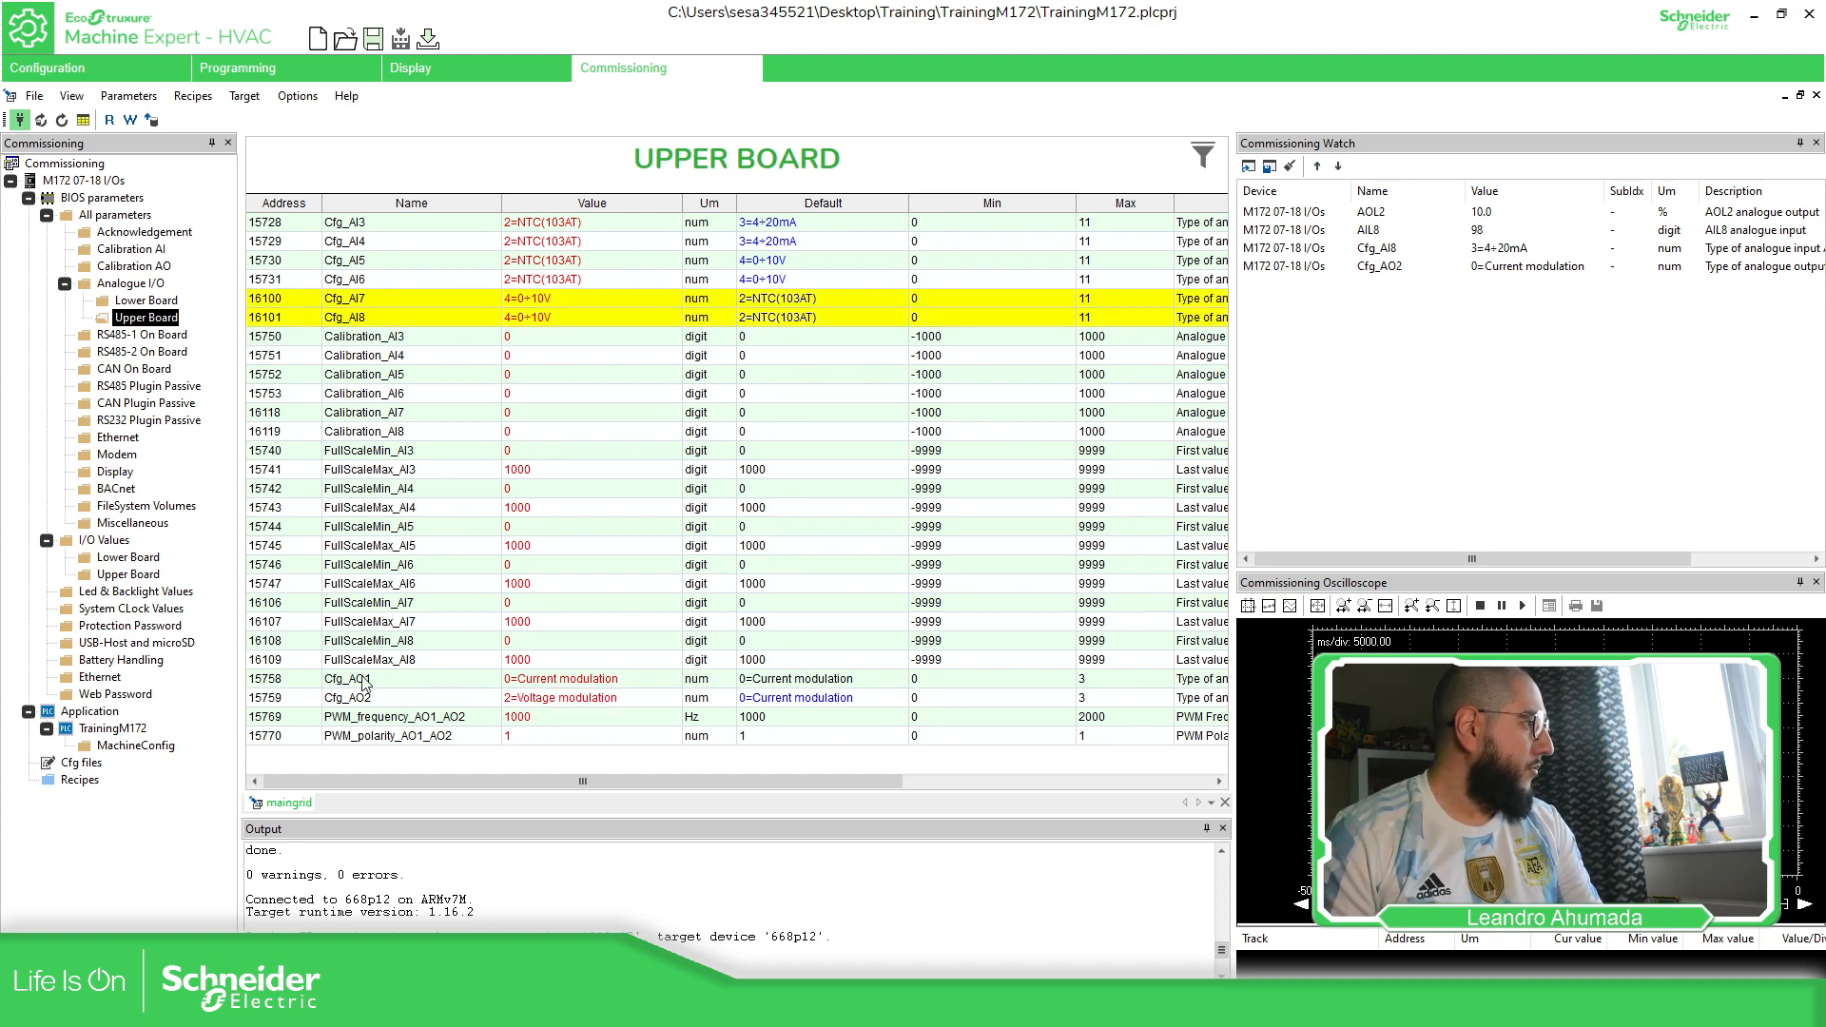
left_click(289, 696, "ctrl")
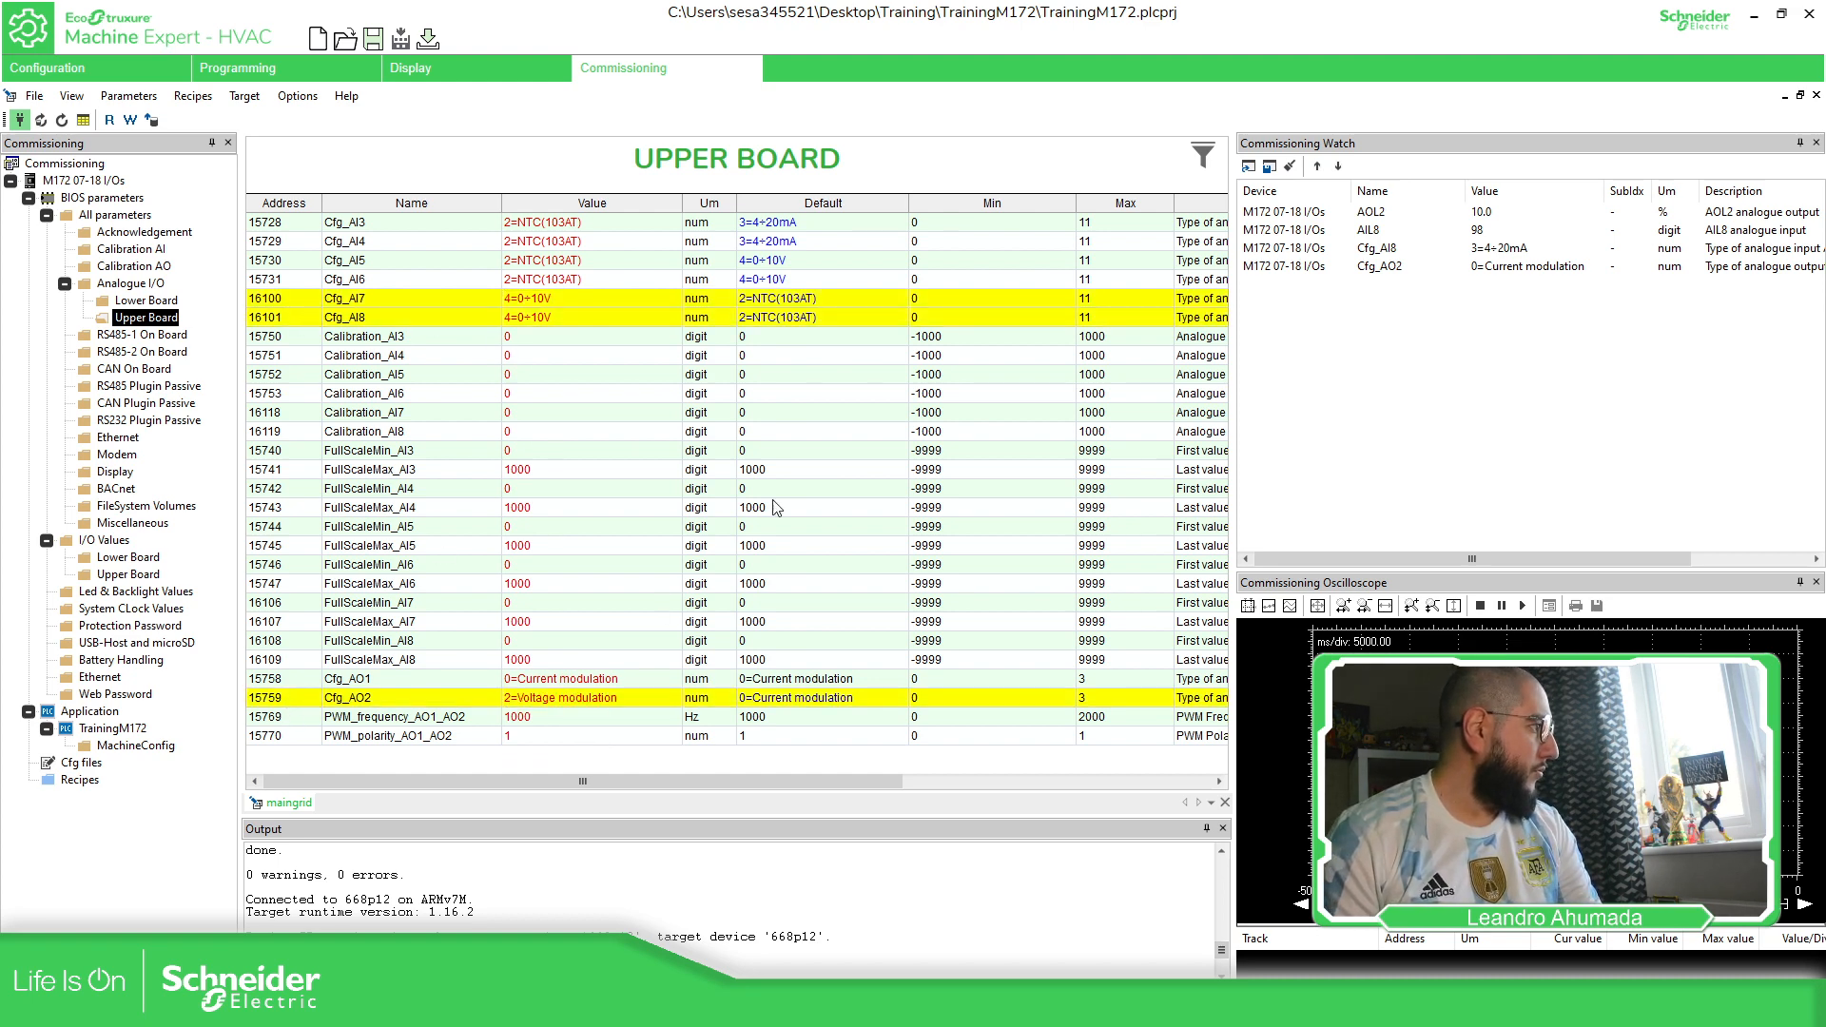
left_click(131, 120)
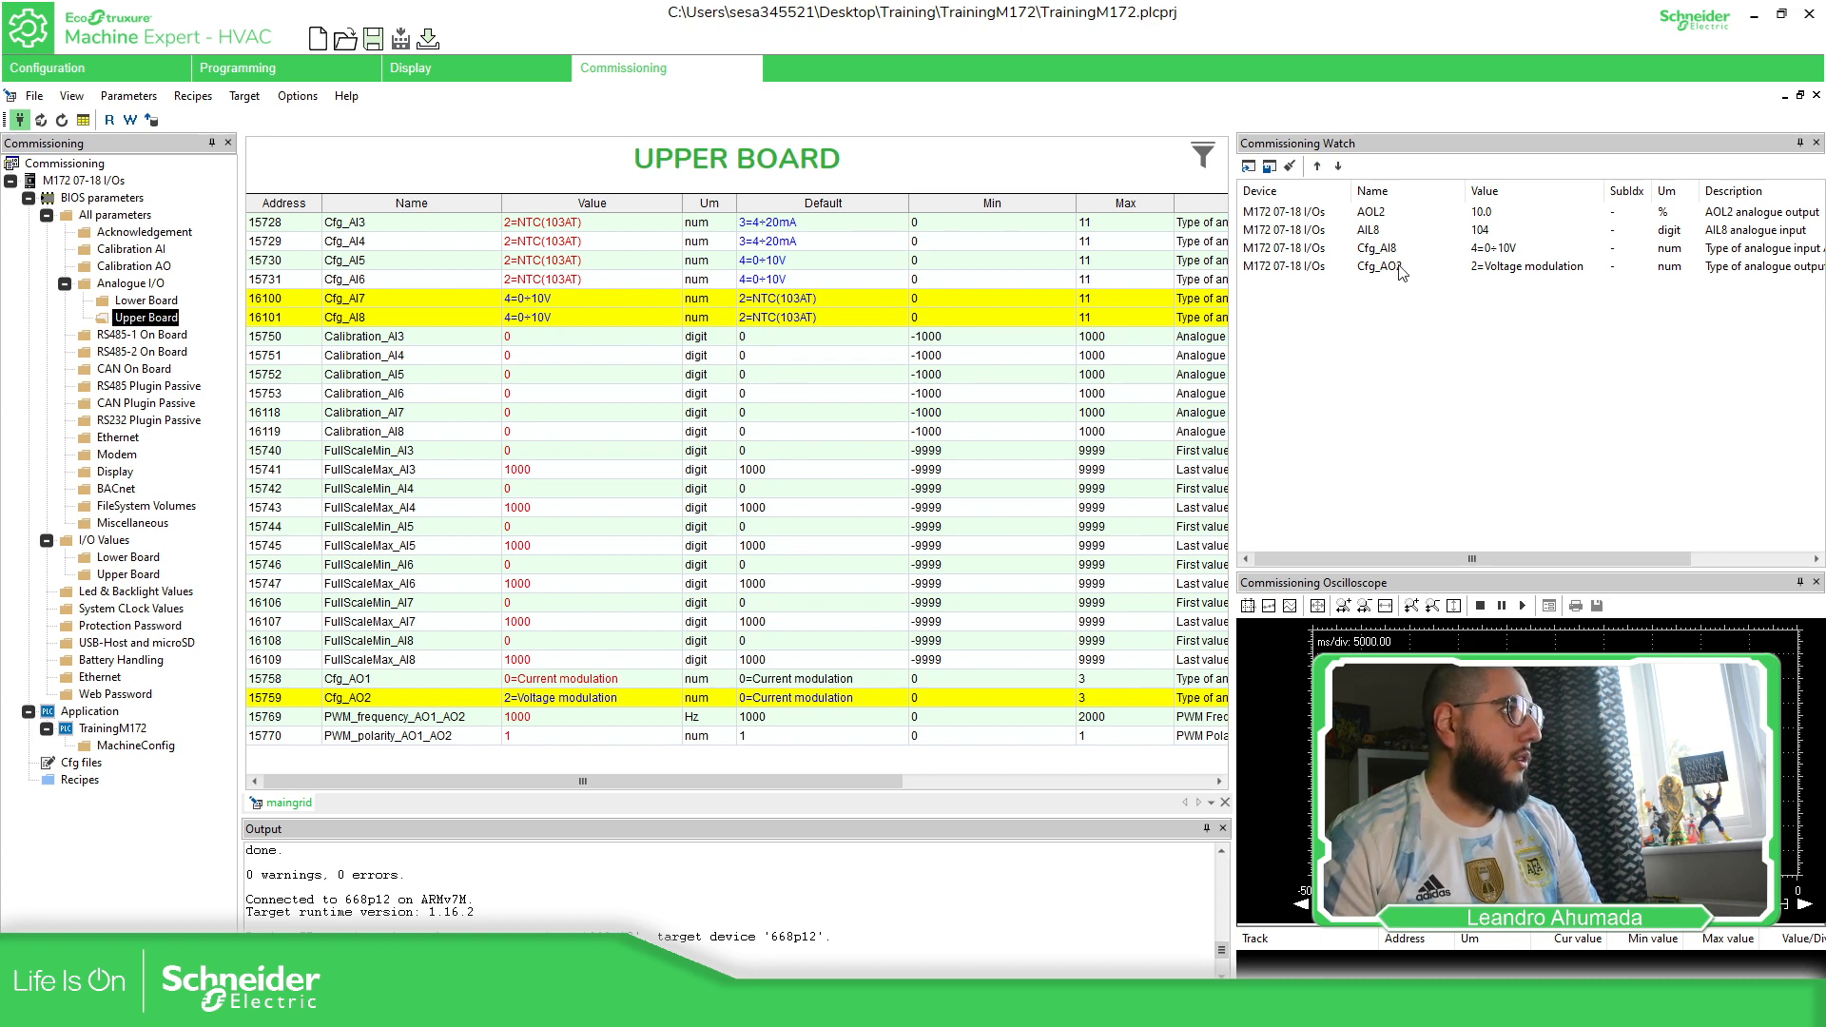
left_click(1491, 237)
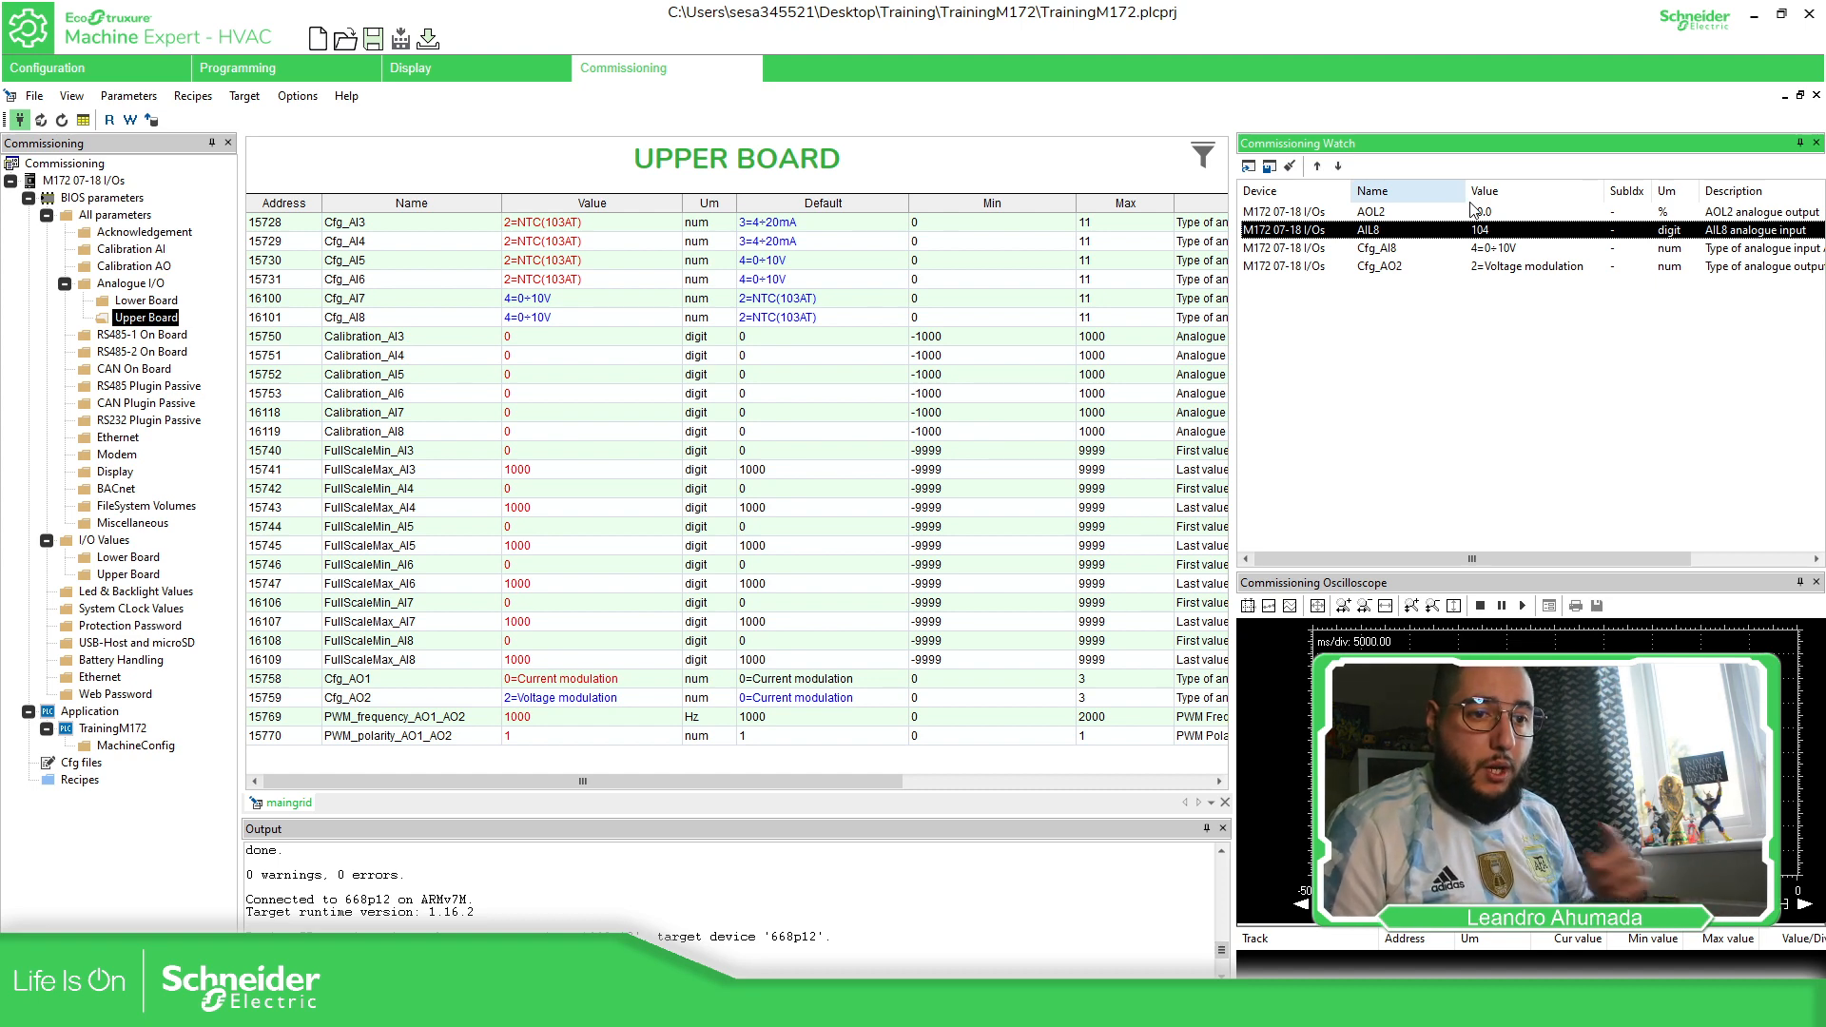
left_click(1427, 407)
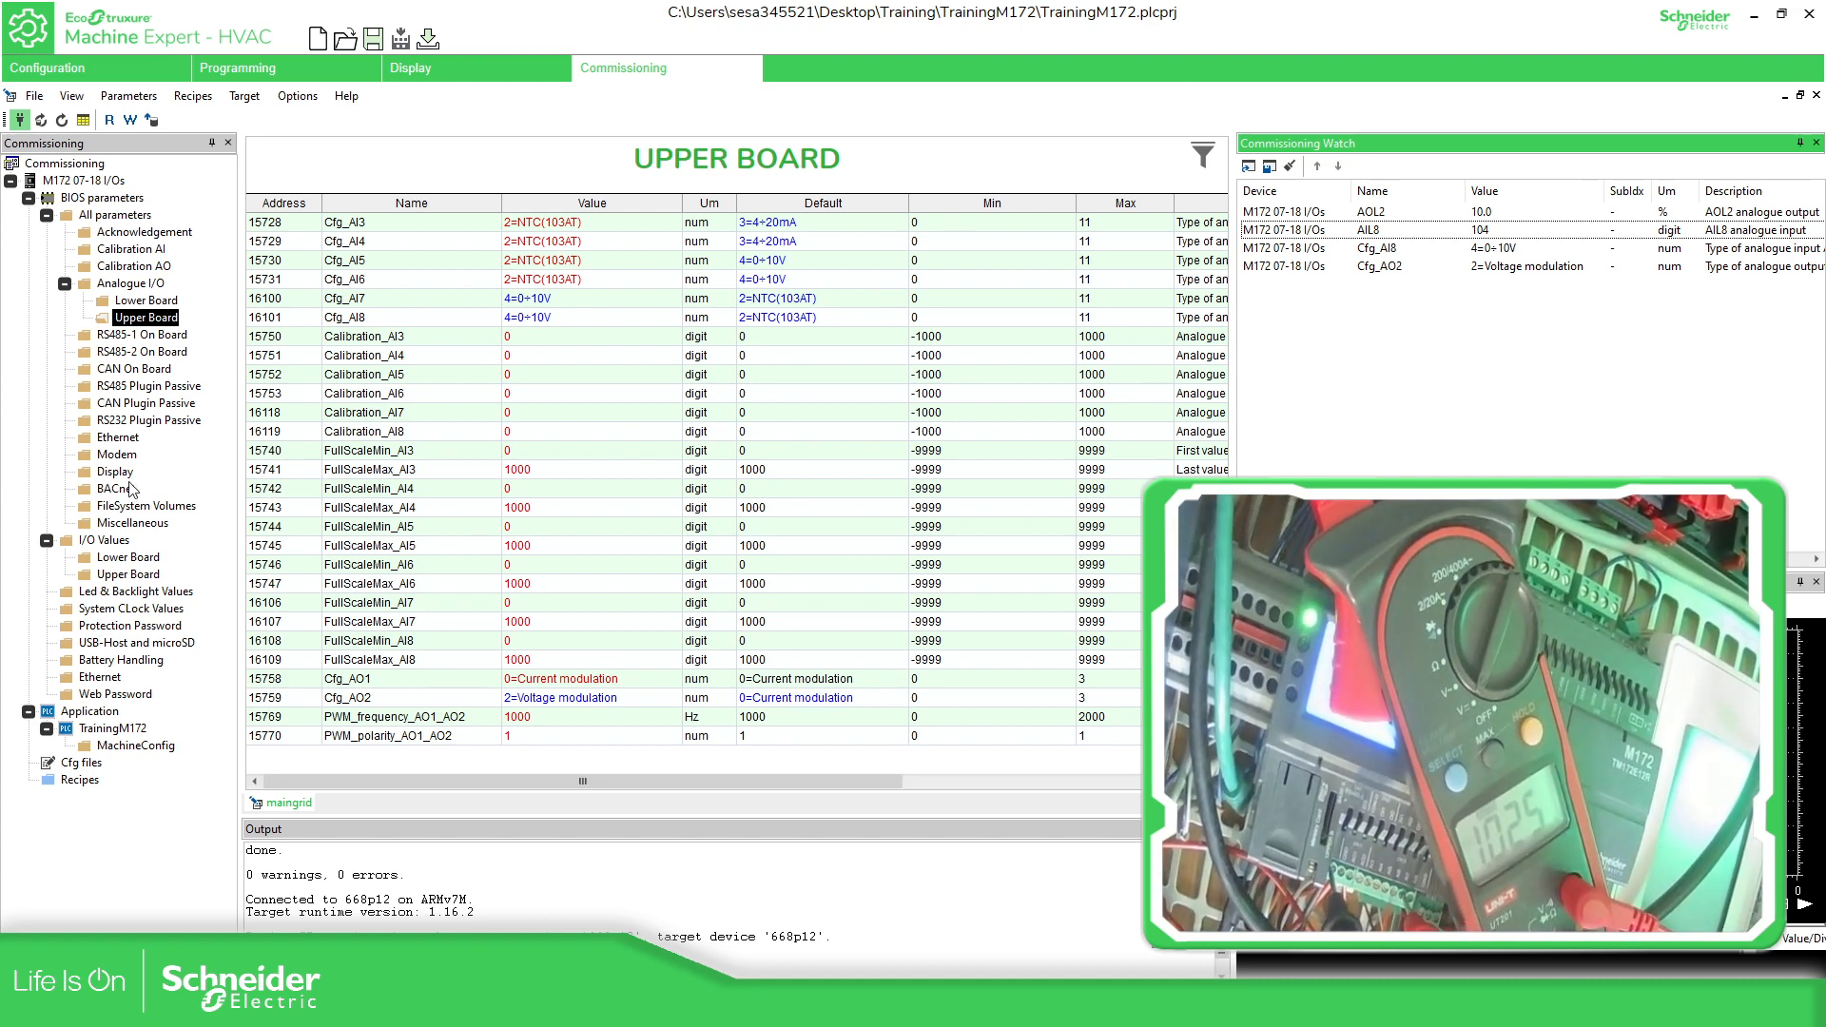
Step: Set AOL2 to 25 in the Upper Board I/O values and write it to the controller
left_click(142, 575)
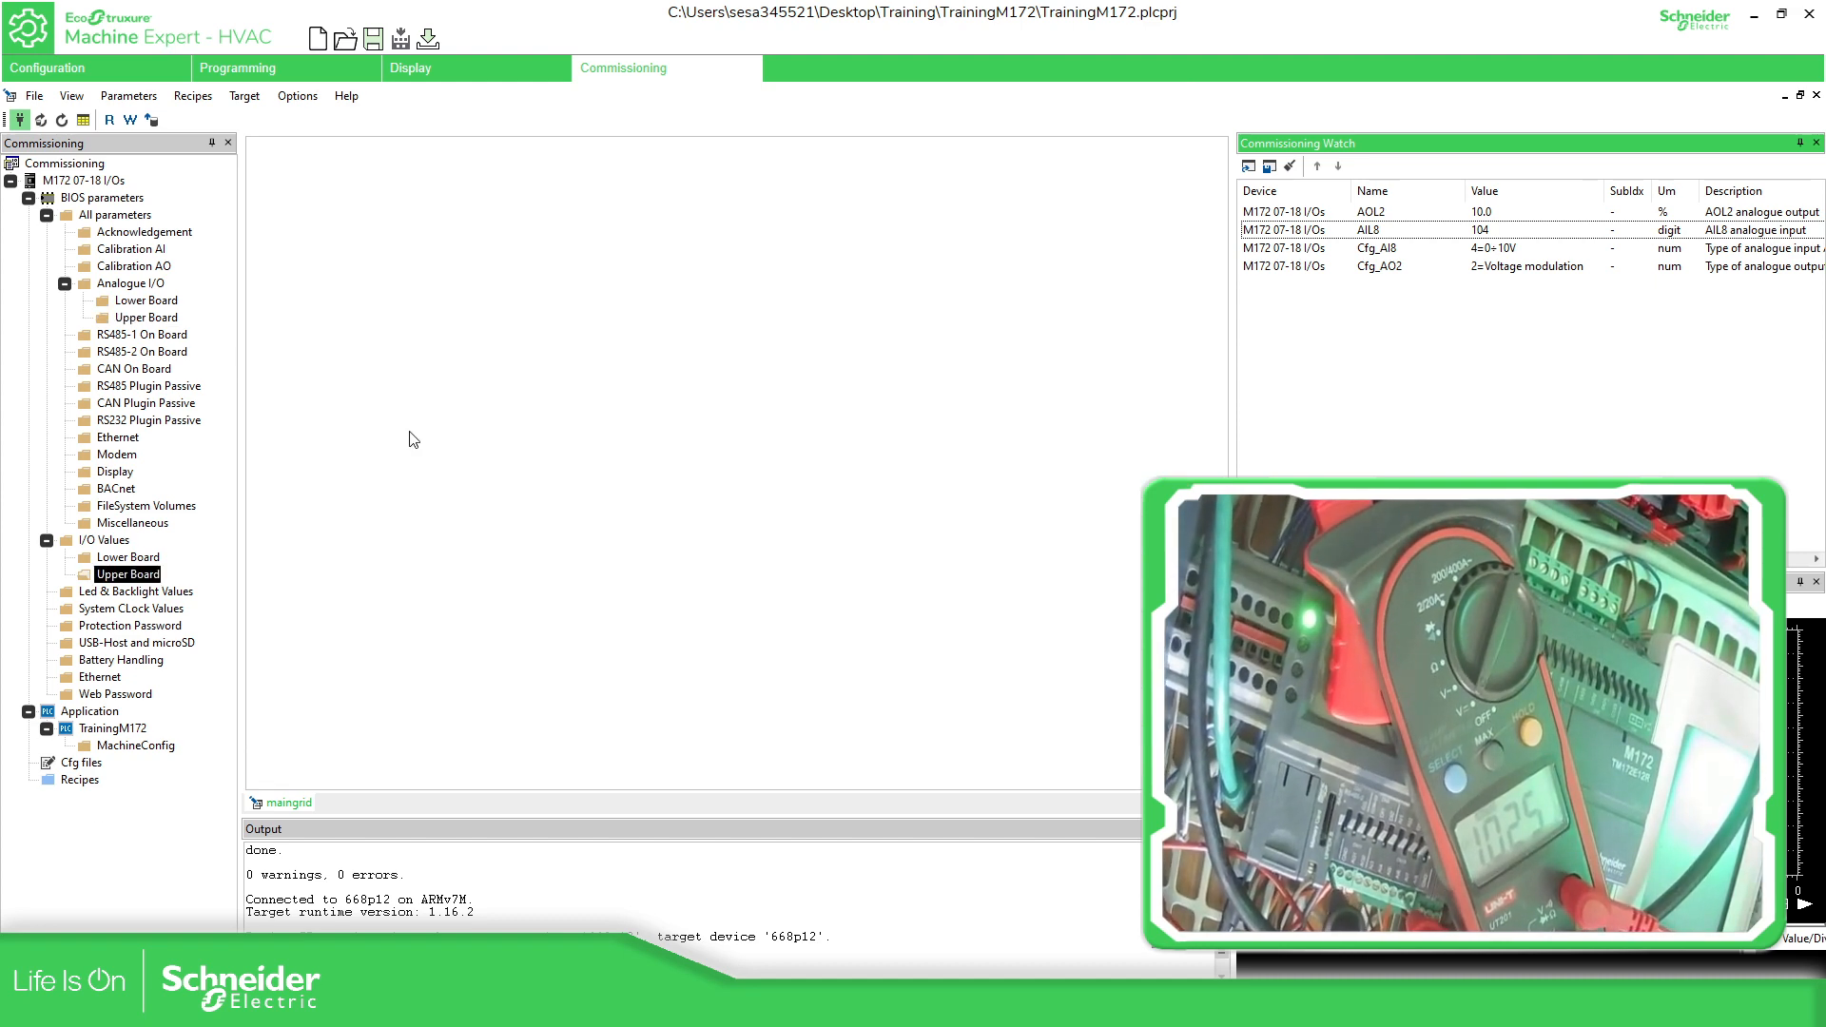
double_click(536, 410)
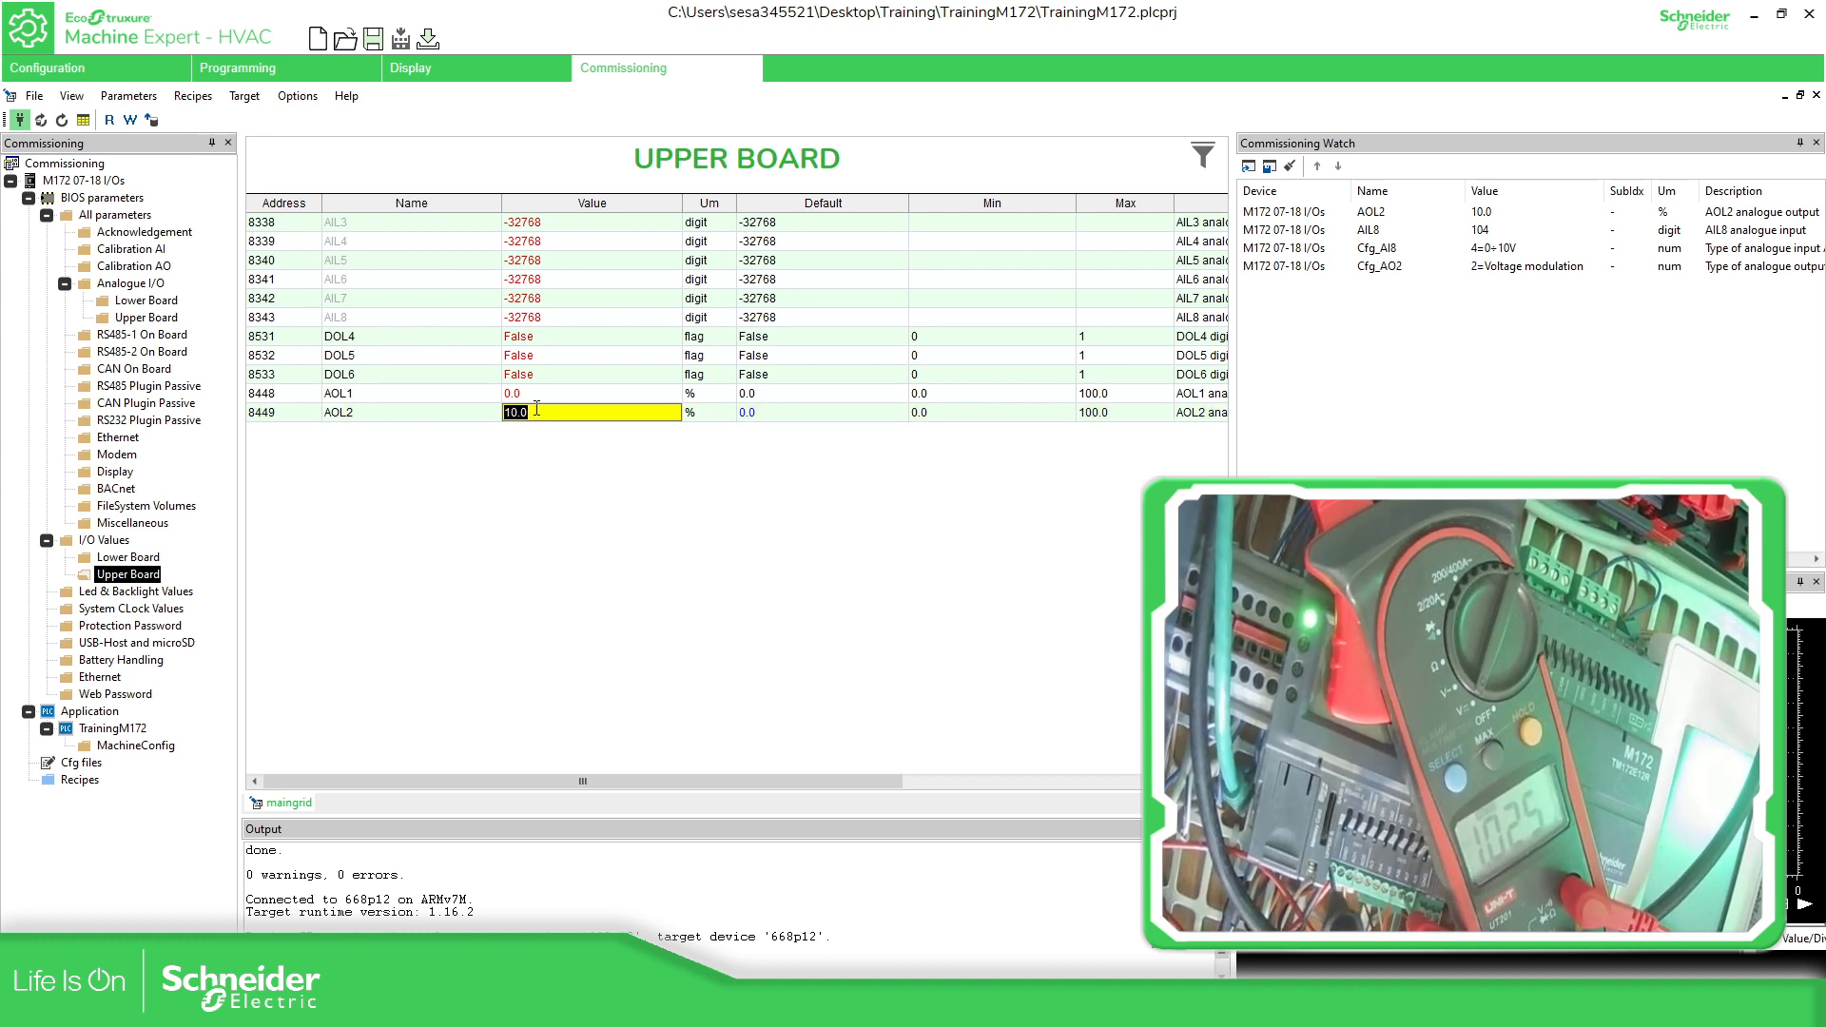
type("25")
key("Return")
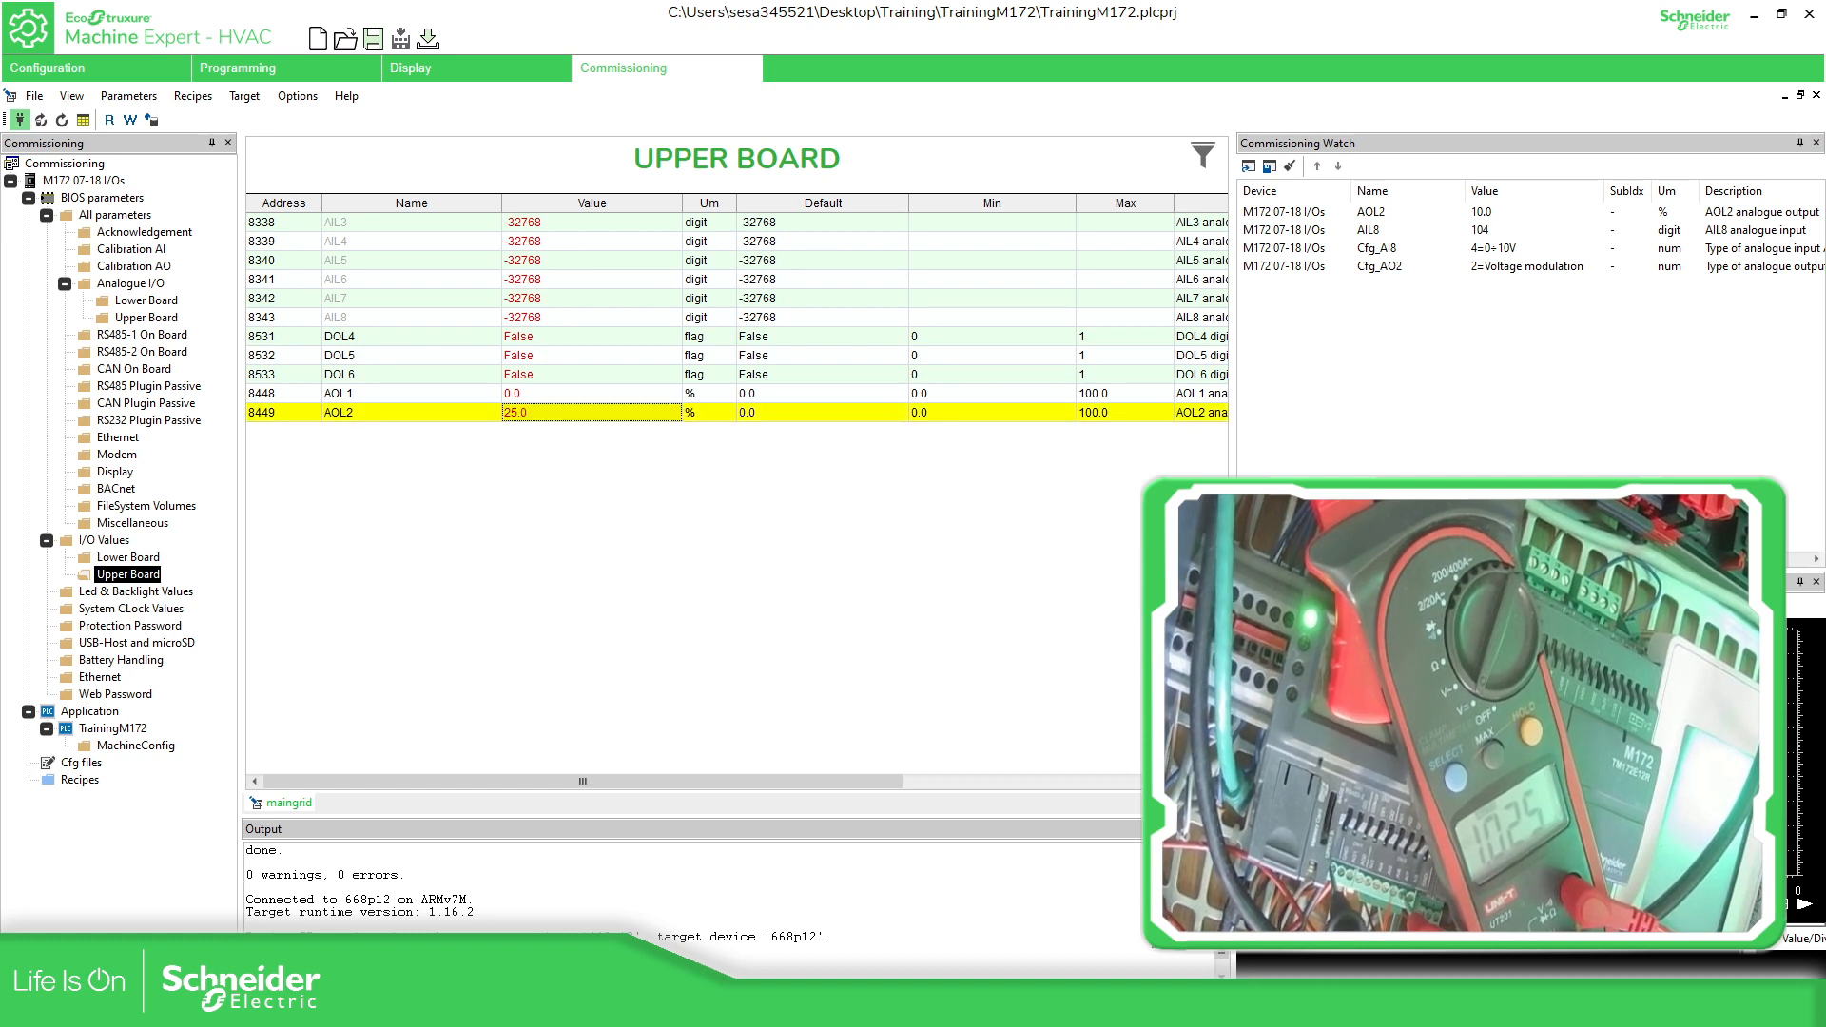
left_click(130, 119)
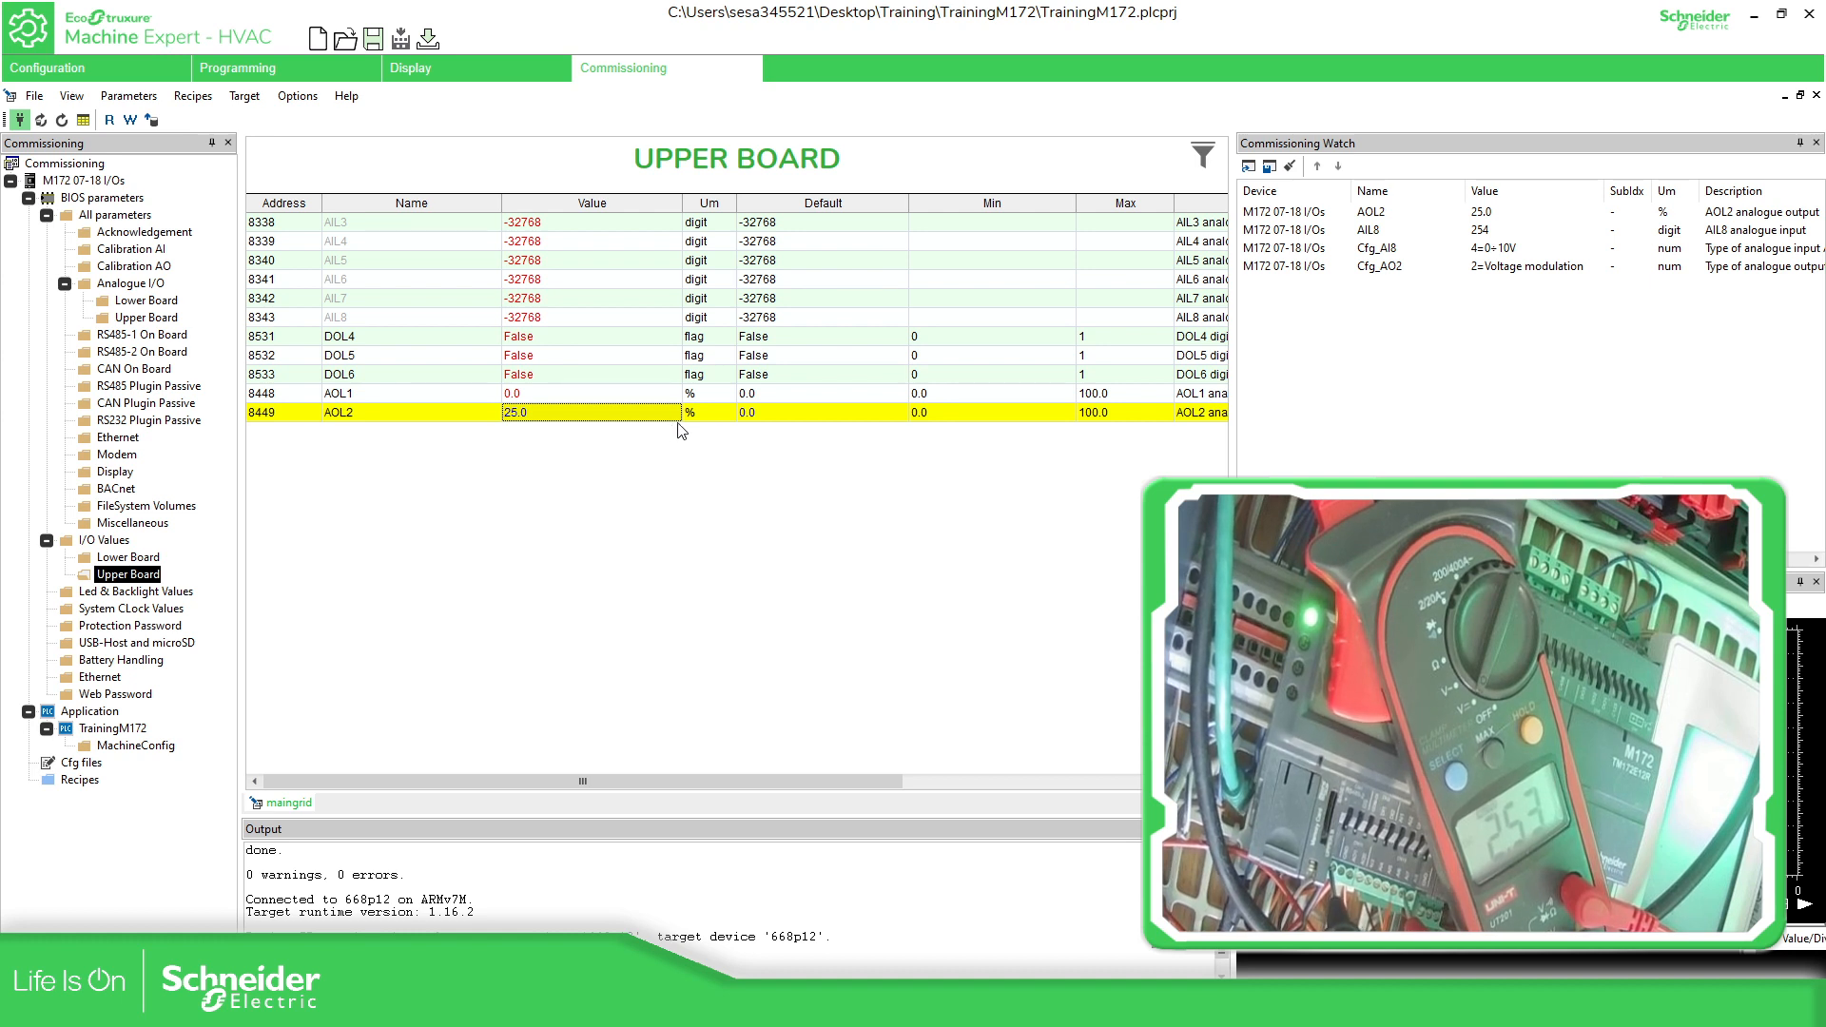
Step: Raise the AOL2 analogue output to 100 and write the new value to the controller
double_click(590, 412)
type("100")
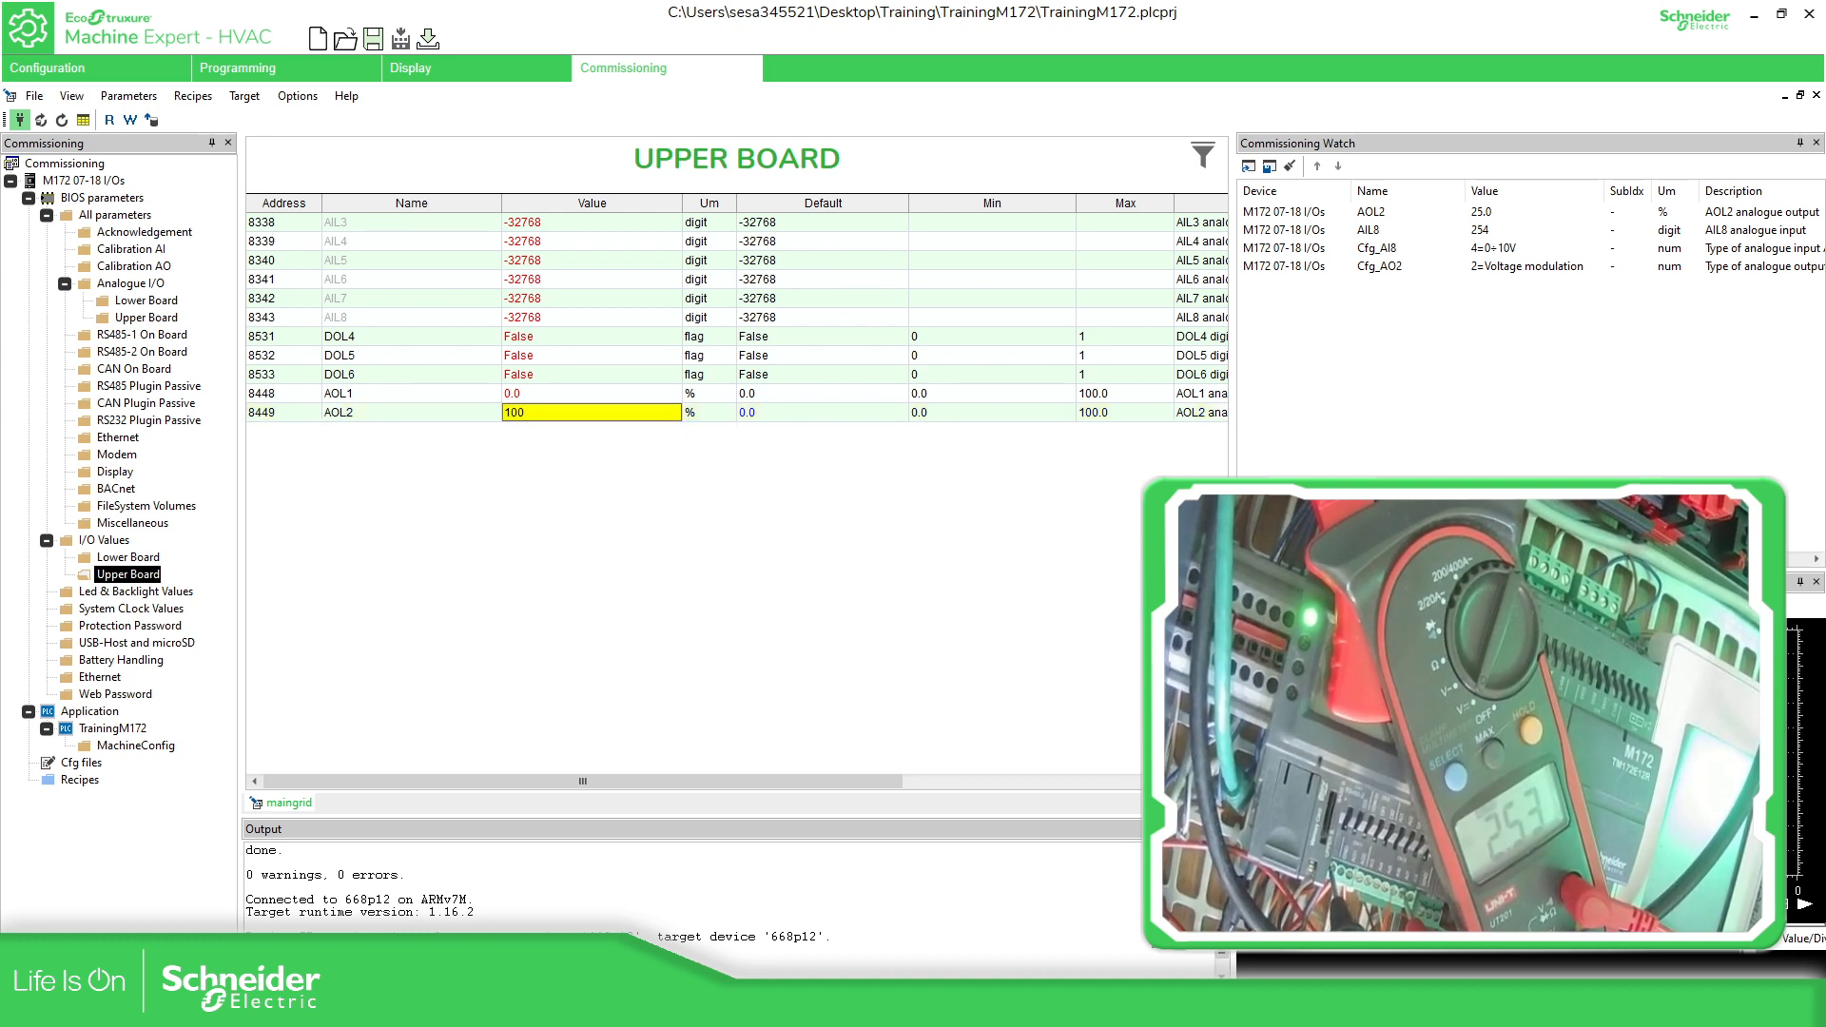
key("Return")
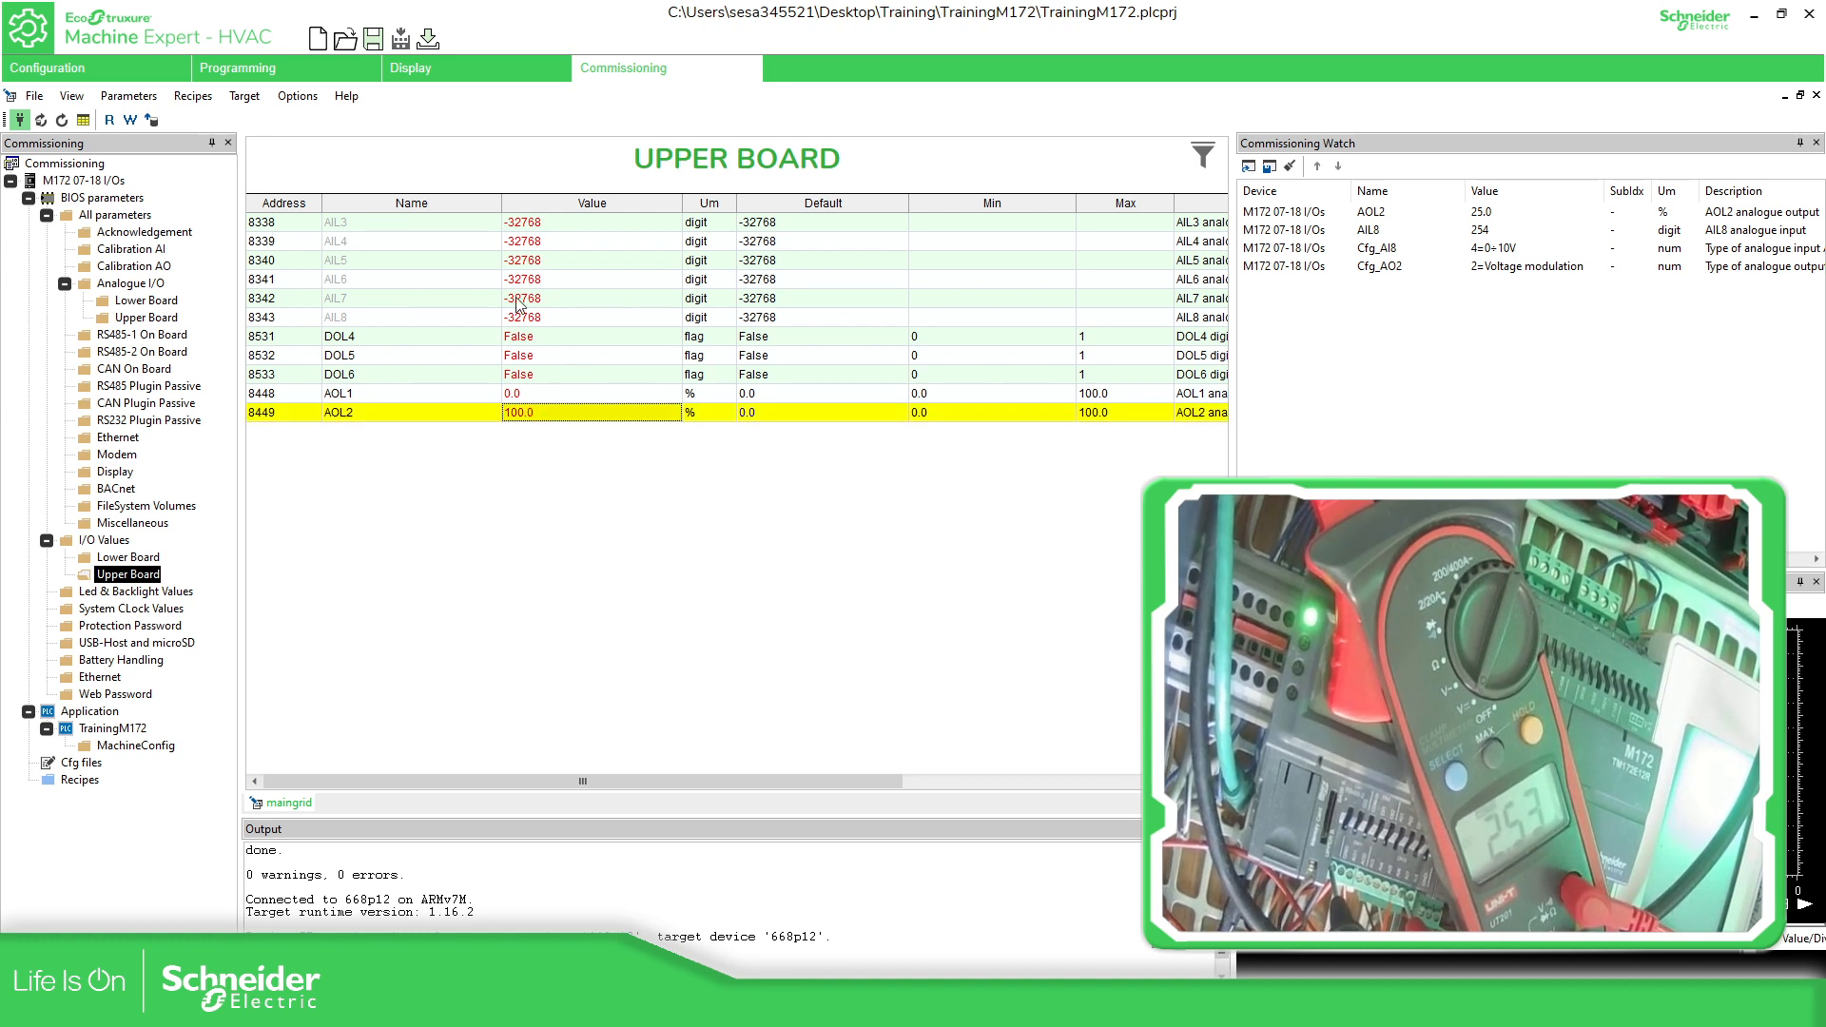
left_click(130, 121)
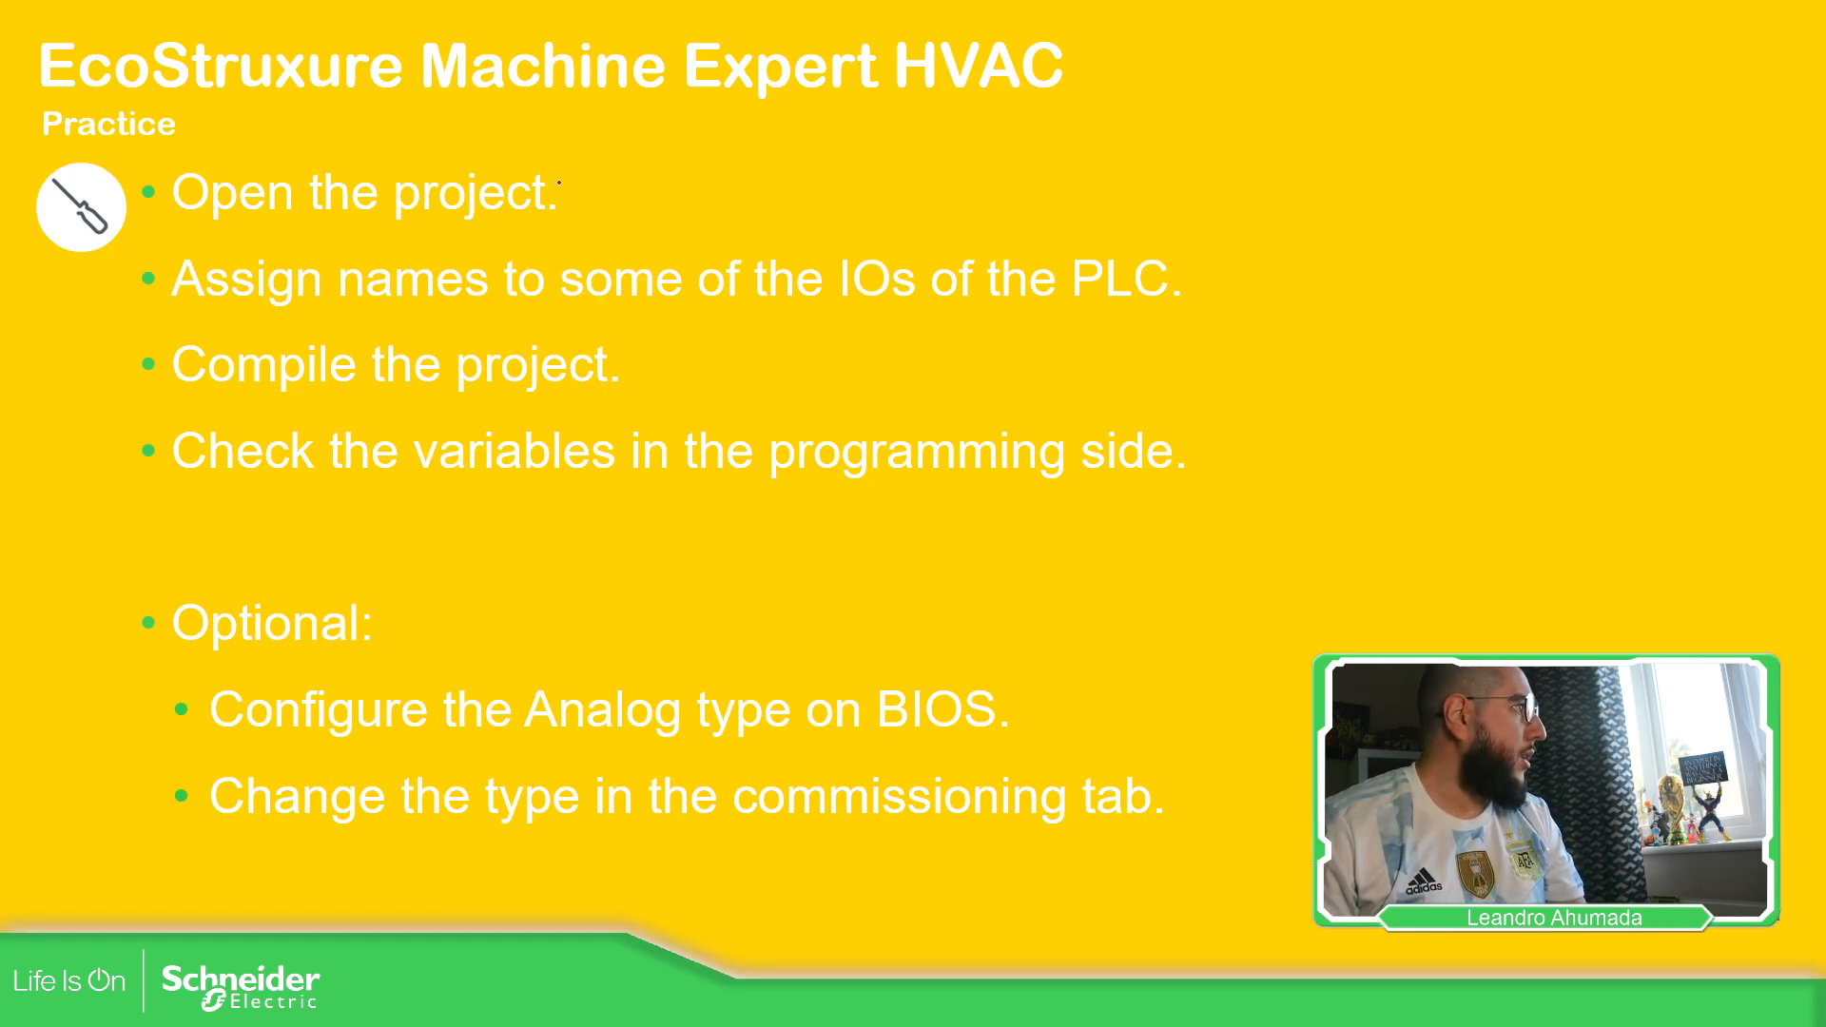
left_click_drag(559, 183, 711, 166)
left_click_drag(1198, 278, 1282, 264)
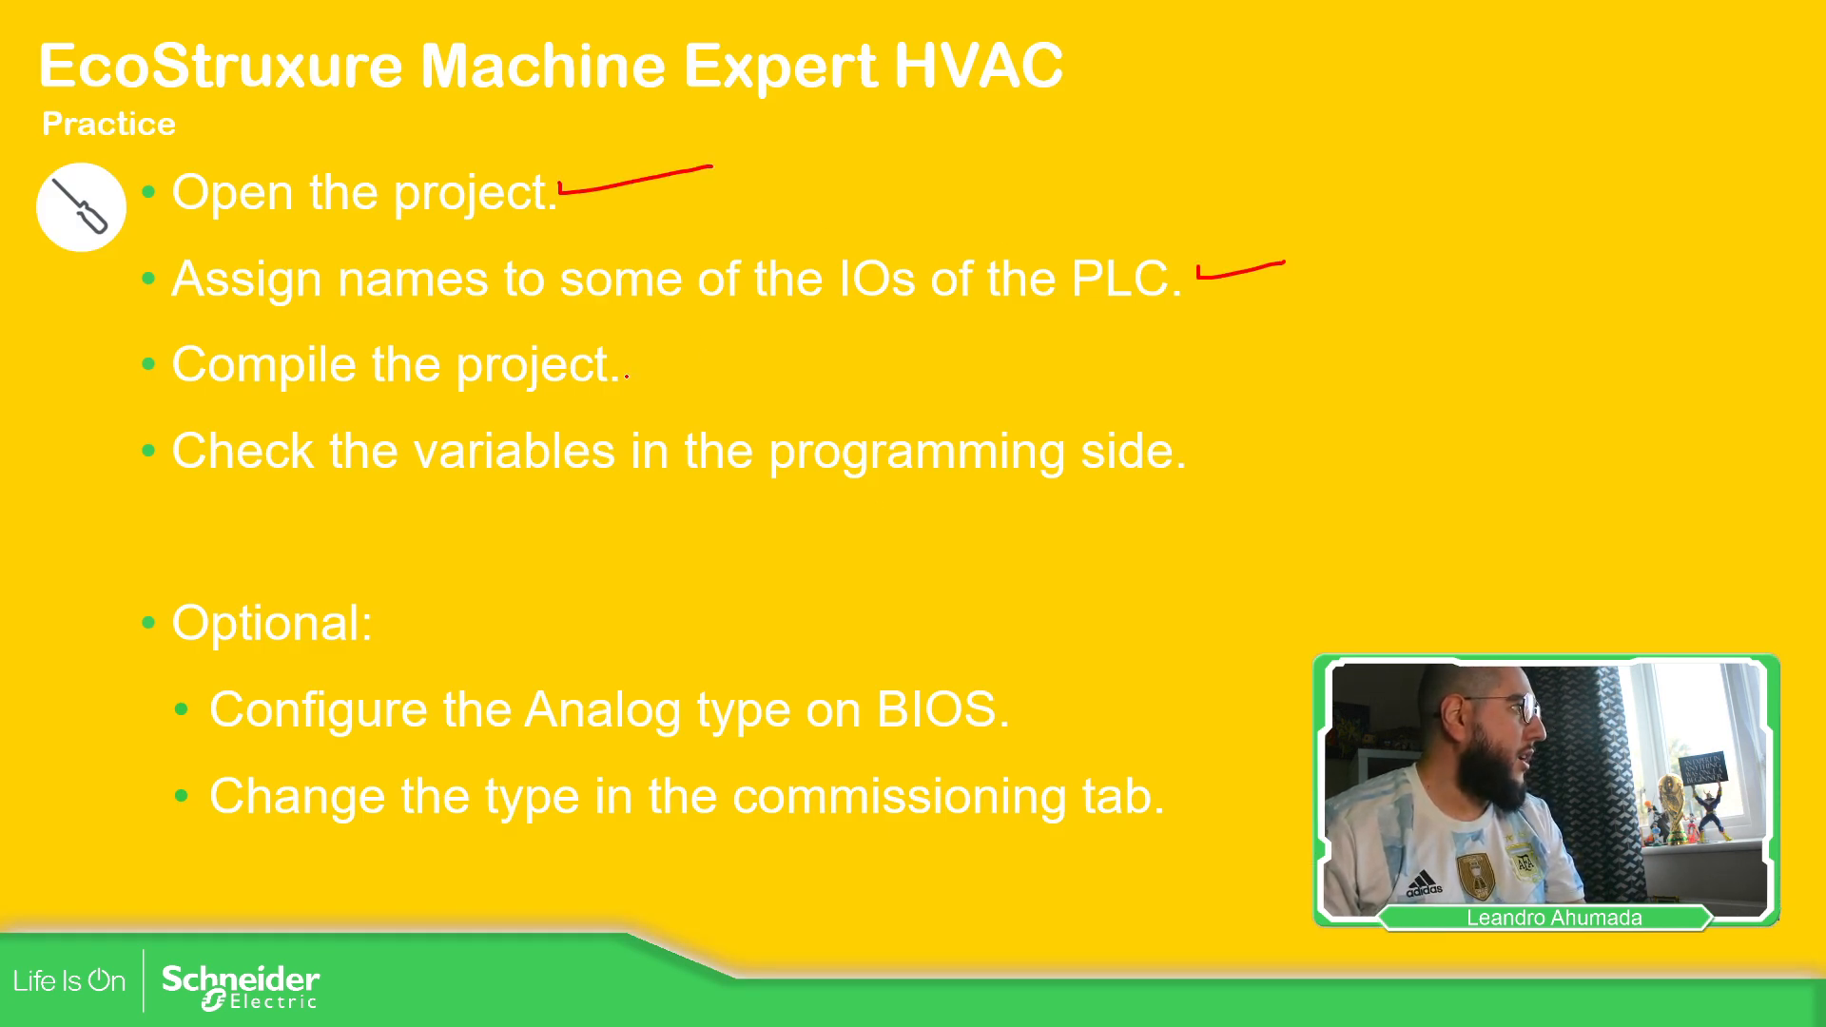
left_click_drag(647, 363, 764, 354)
left_click_drag(1215, 438, 1283, 436)
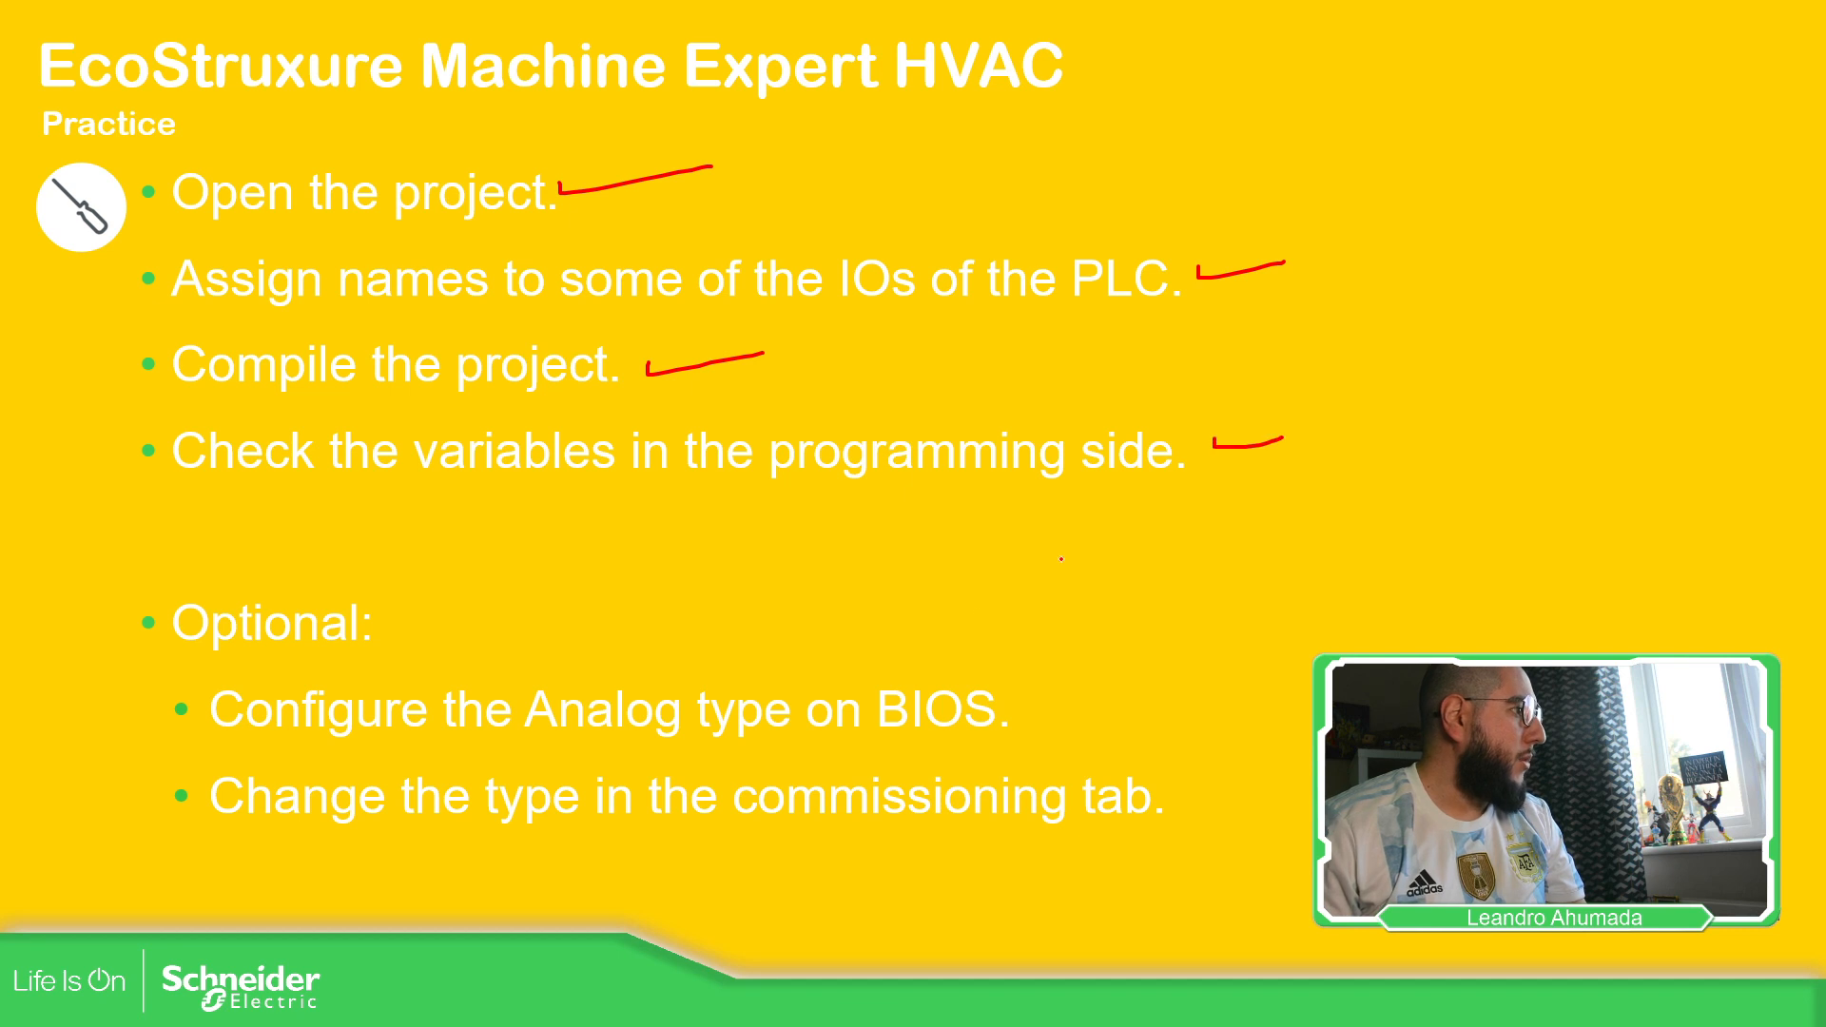
left_click_drag(1026, 695, 1110, 675)
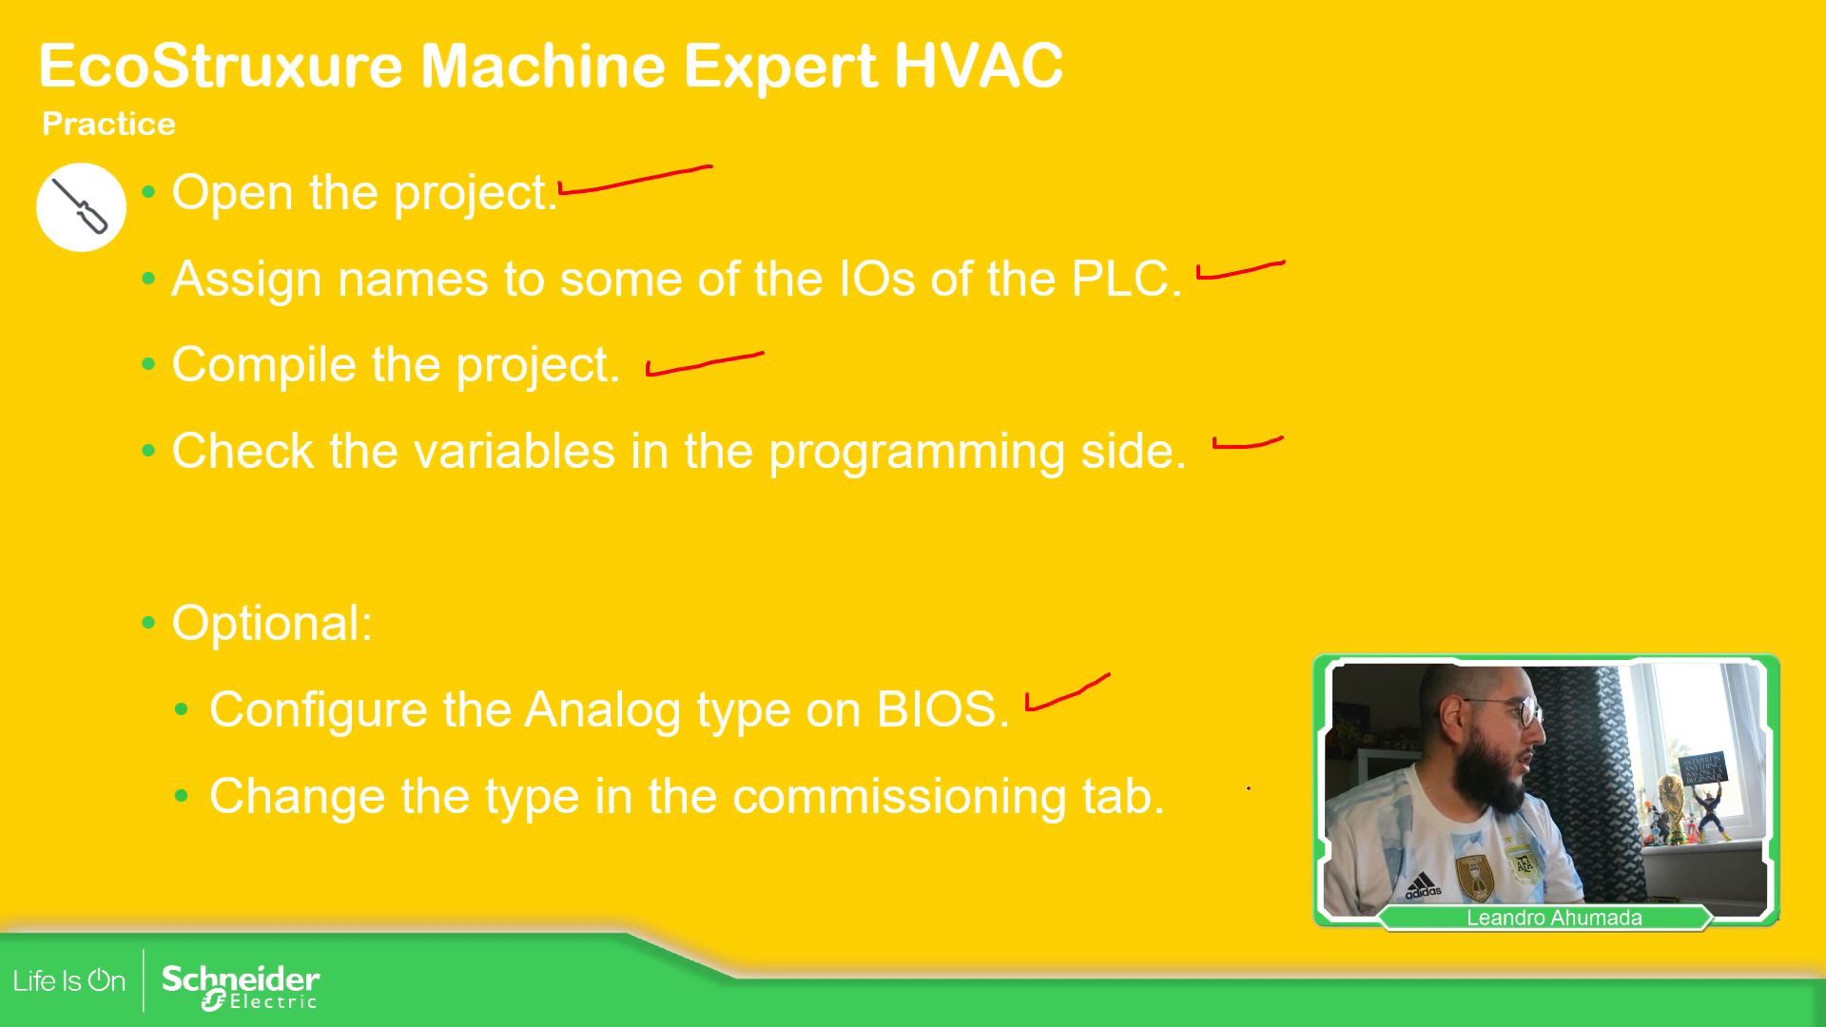
left_click_drag(1184, 778, 1245, 778)
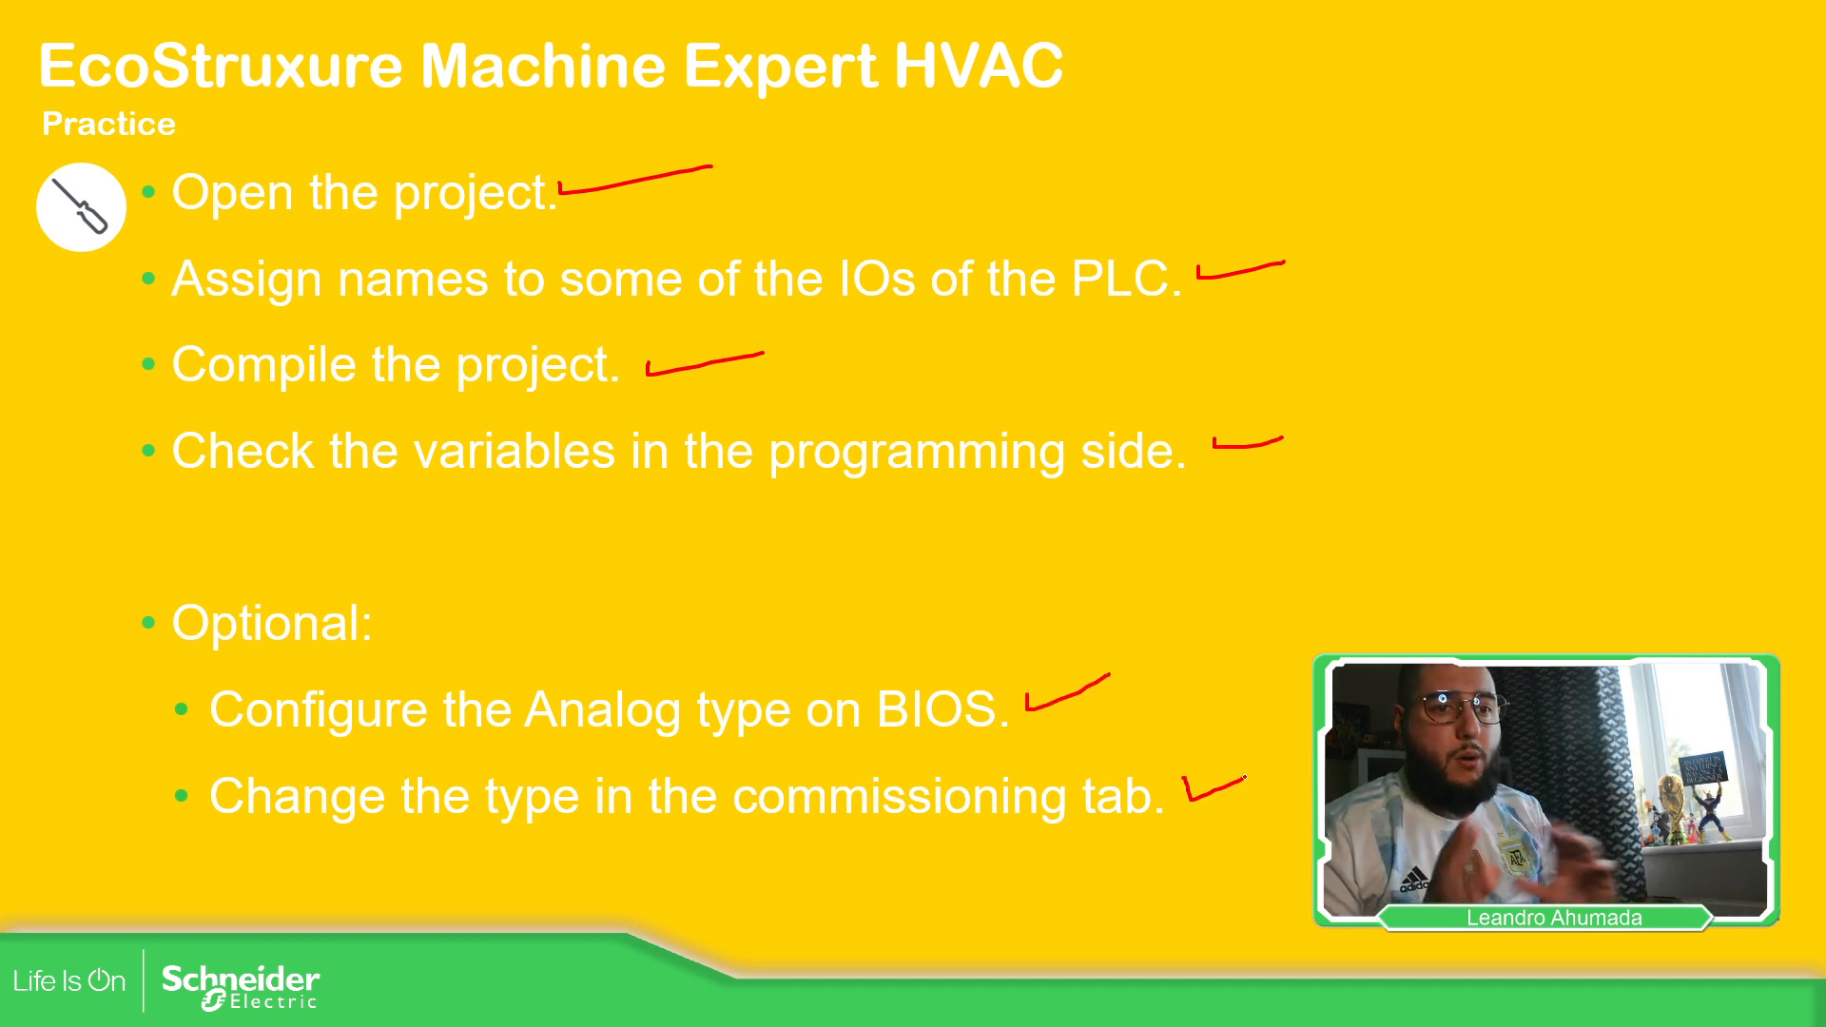